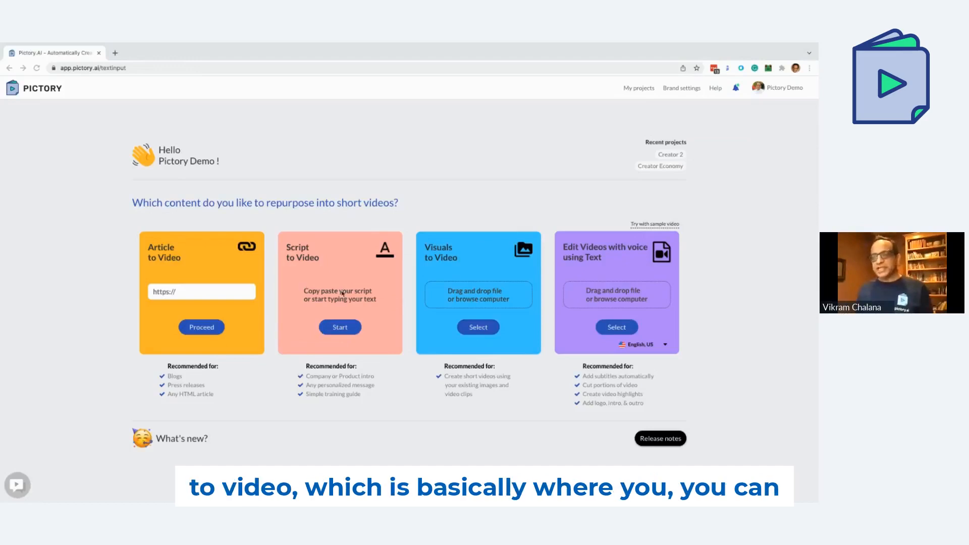
Start a Script to Video project titled Creator Economy and paste in the prepared script beginning "The creator economy is giving people a chance".
{"action": "left_click", "coordinate": [343, 327]}
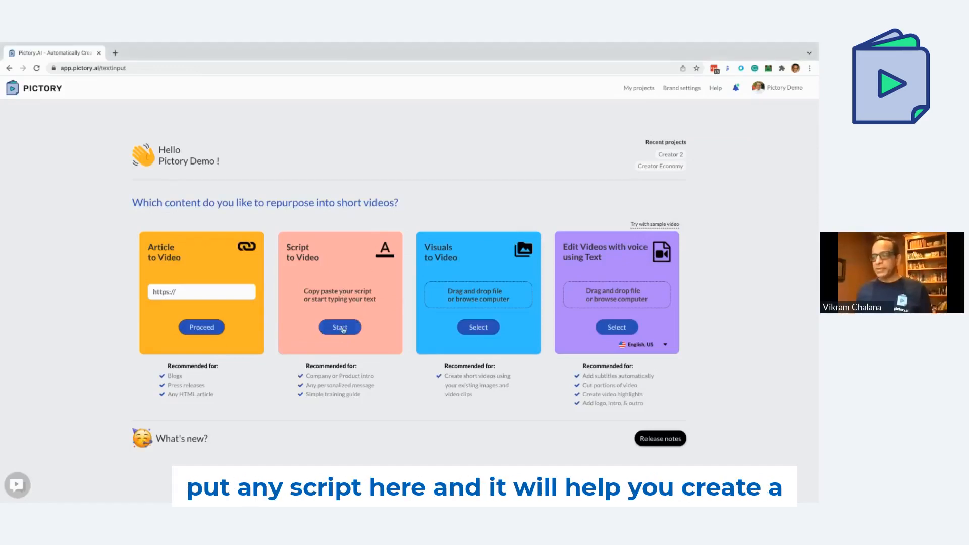
{"action": "left_click", "coordinate": [341, 329]}
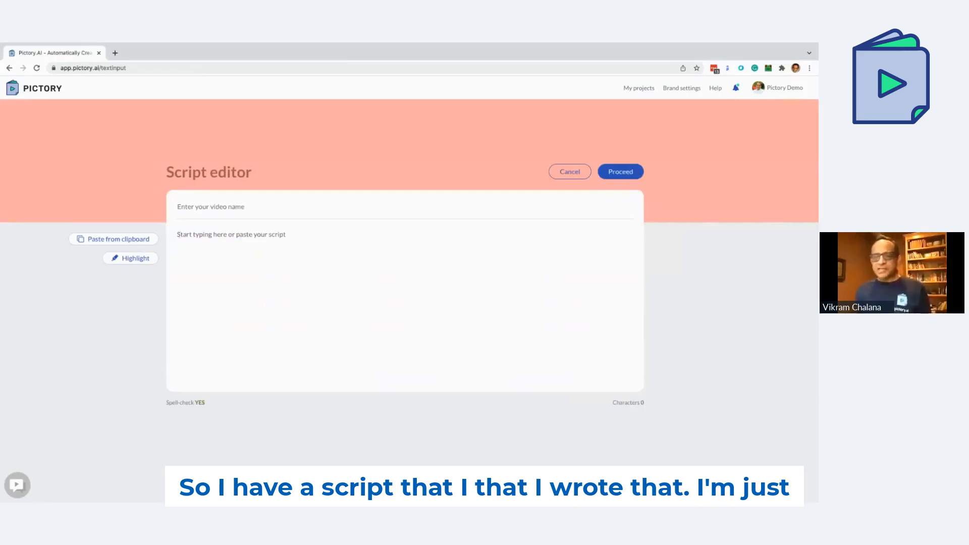
{"action": "key", "text": "super+Tab"}
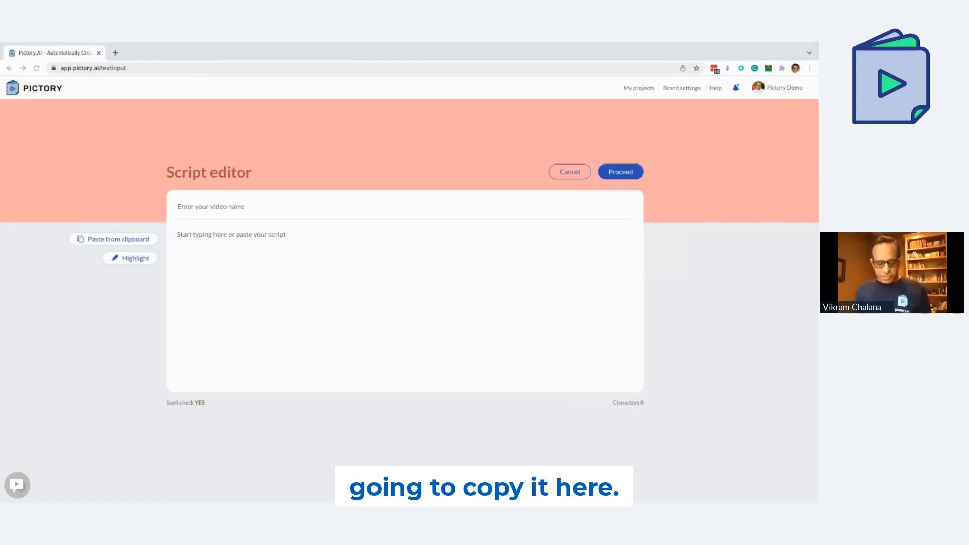
{"action": "left_click", "coordinate": [188, 238]}
{"action": "type", "text": "The creator economy is giving people a chance to specialize in their passions and to pursue their dream jobs.  In the new creator economy, video plays a crucial role.  We are really excited to bring Pictory to these creative entrepreneurs and we are very proud to be part of their journey.  Pictory's AI-powered automation is a game changer, not only for content creators, but also for marketers.  They can now easily repurpose their existing long-form content links webinars, podcasts, and blogs into dozens of short videos for social media.  Our recent rapid growth with over 5000 global customers is a strong testament to the immense value that we bring."}
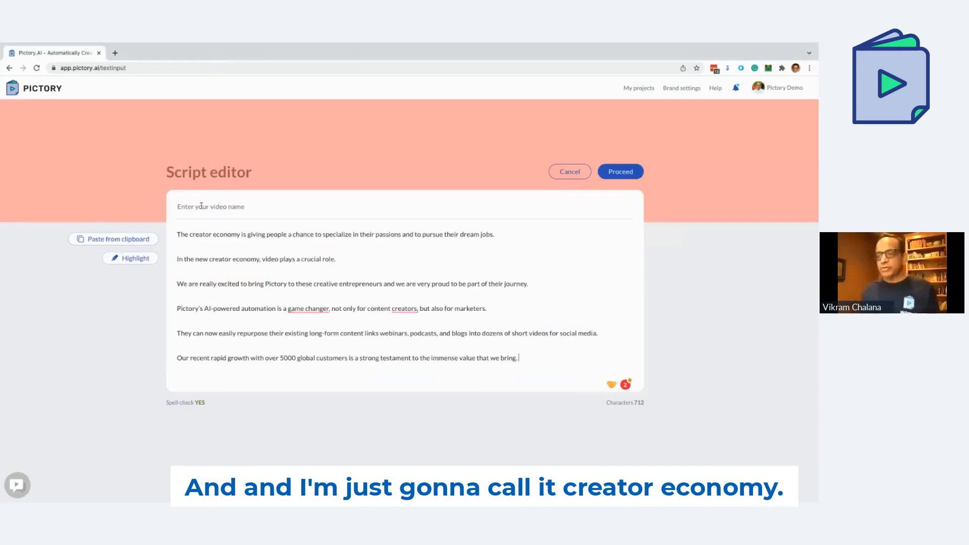
{"action": "type", "text": "Creator Economy"}
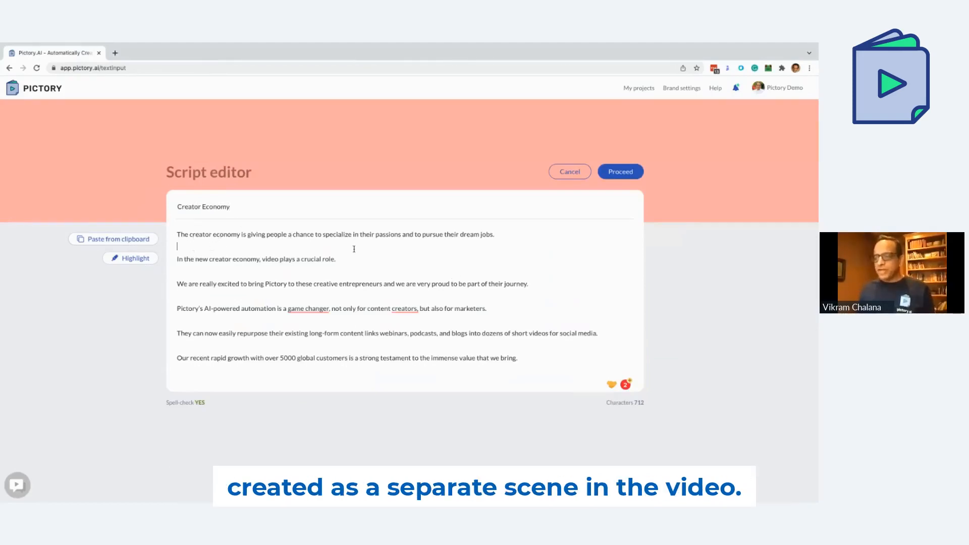
Split the "They can now easily repurpose" sentence onto a new line after "webinars," to make two scenes.
{"action": "left_click", "coordinate": [307, 284]}
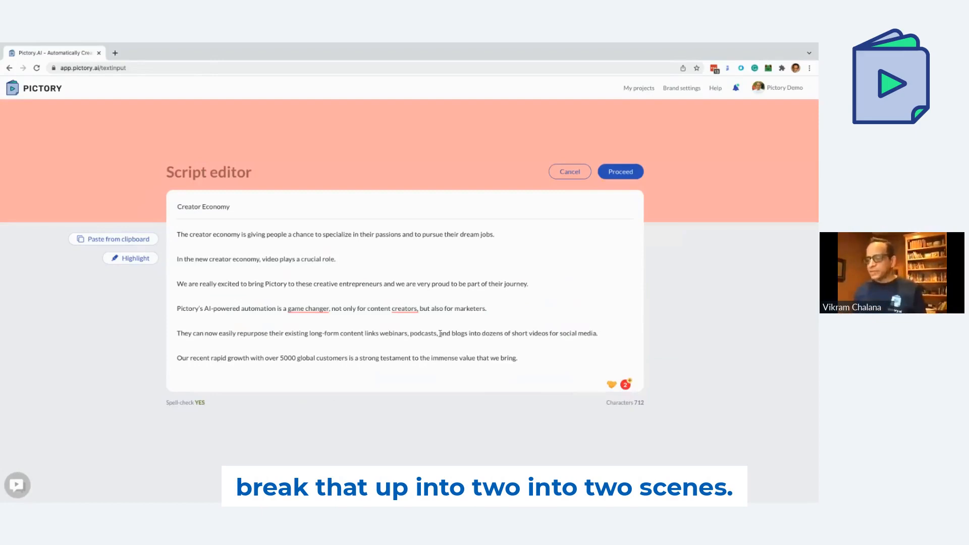
{"action": "left_click", "coordinate": [440, 333]}
{"action": "key", "text": "Return"}
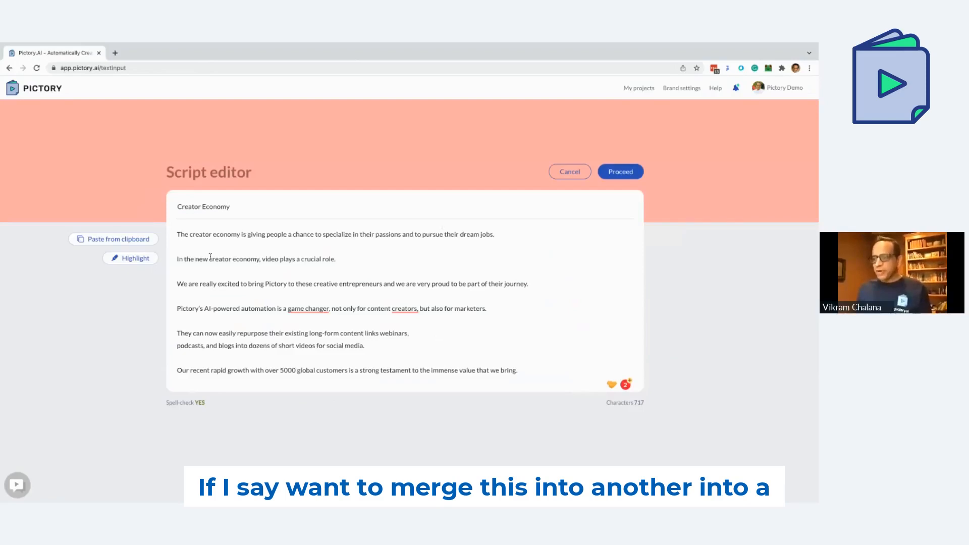
Try merging the "In the new creator economy" line with the paragraph above, and restore the blank line between them.
{"action": "left_click", "coordinate": [175, 259]}
{"action": "key", "text": "BackSpace"}
{"action": "key", "text": "BackSpace"}
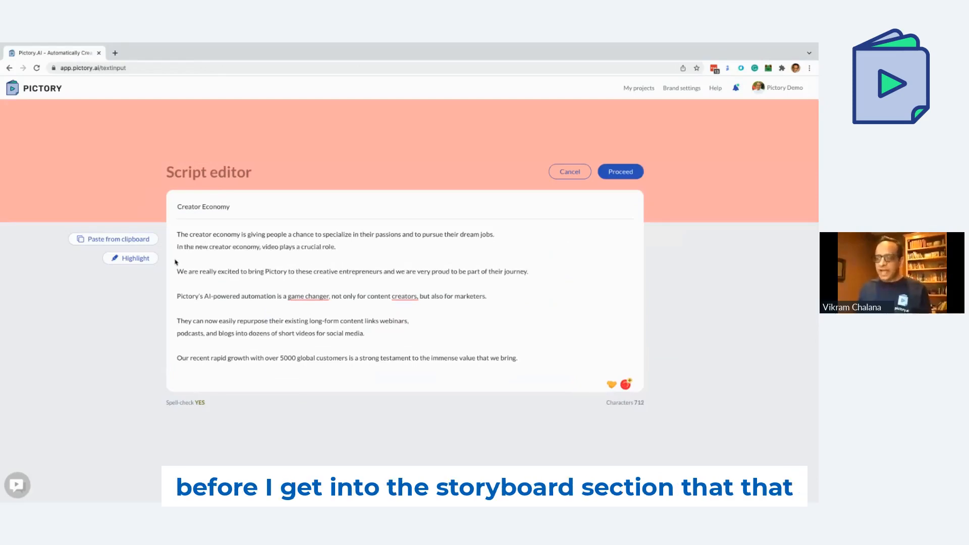
{"action": "key", "text": "Return"}
{"action": "key", "text": "Return"}
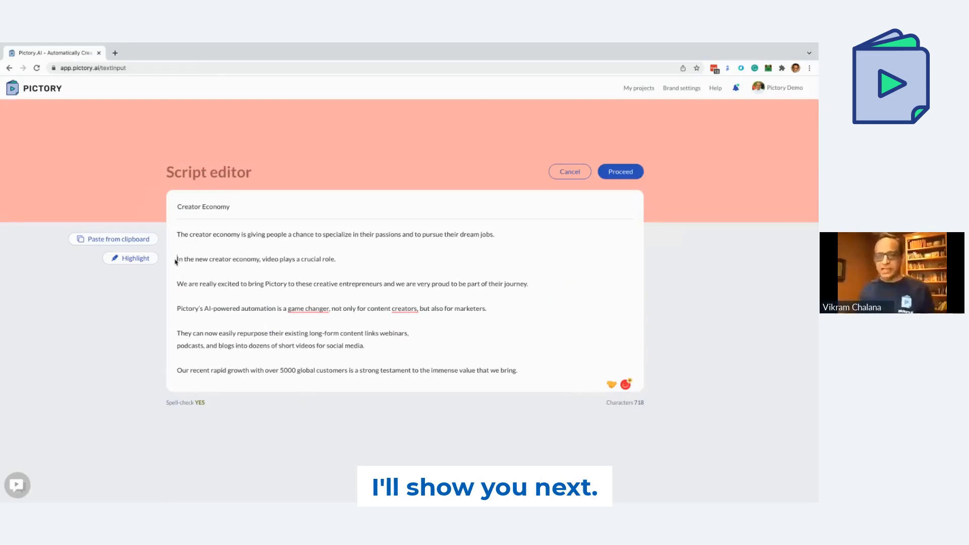
{"action": "left_click", "coordinate": [176, 259]}
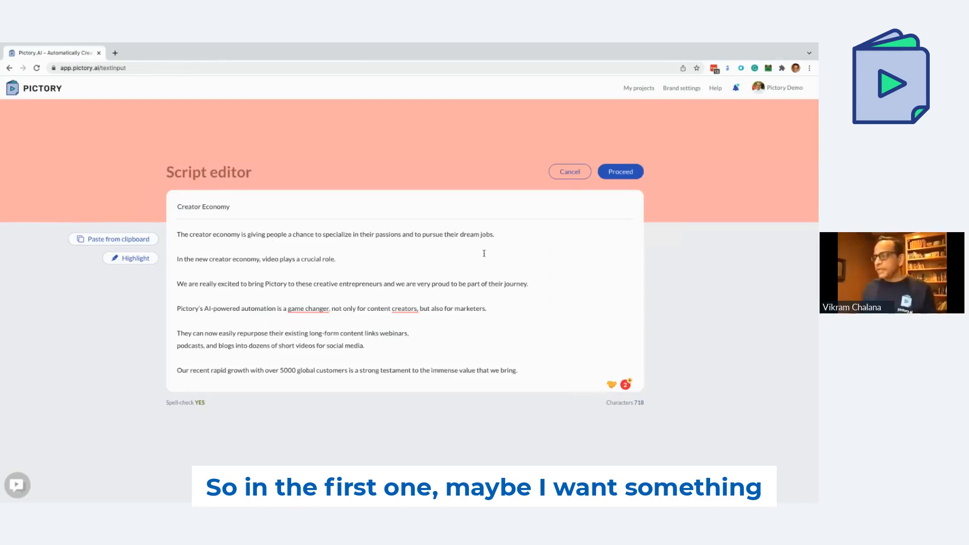
Highlight "dream jobs" in the first sentence and "creator economy" in the second as keywords for visual matching.
{"action": "left_click_drag", "start_coordinate": [472, 235], "coordinate": [492, 236]}
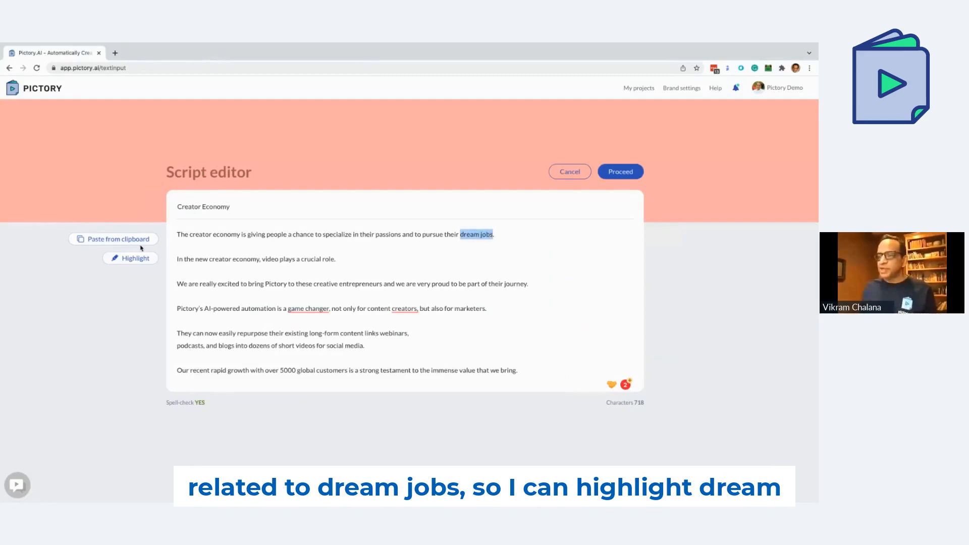
{"action": "left_click", "coordinate": [134, 260]}
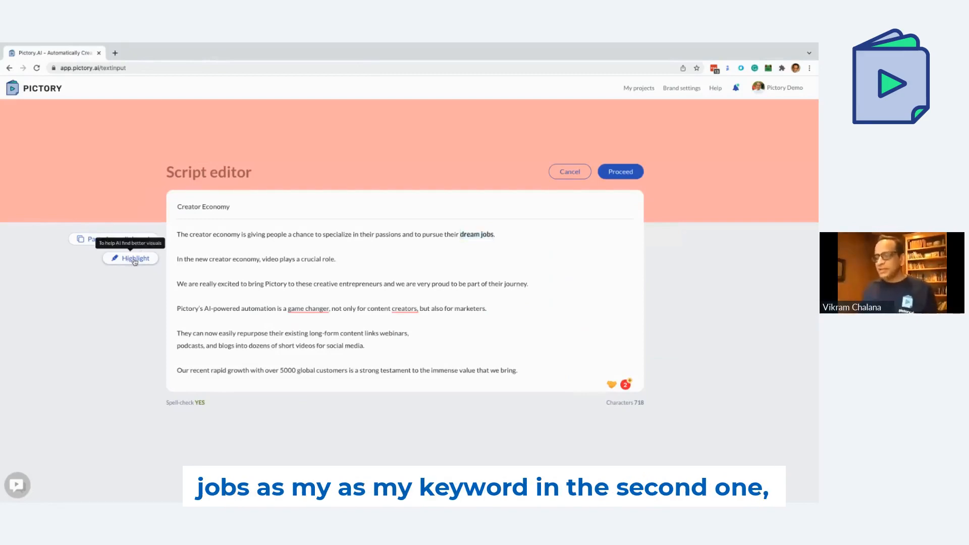
{"action": "mouse_move", "coordinate": [212, 259]}
{"action": "left_mouse_down"}
{"action": "mouse_move", "coordinate": [260, 262]}
{"action": "mouse_move", "coordinate": [209, 263]}
{"action": "left_mouse_up"}
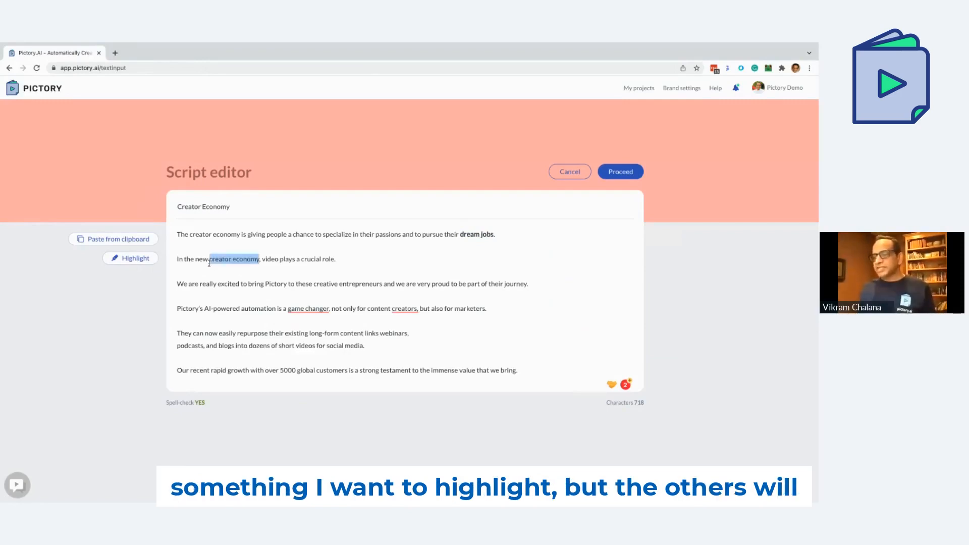
{"action": "left_click", "coordinate": [146, 265]}
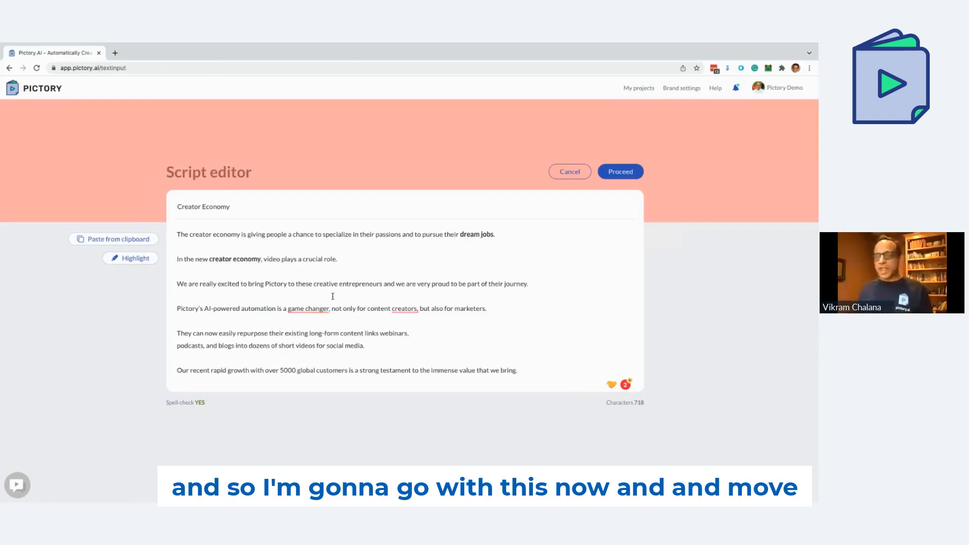
Proceed from the script to the storyboard, choosing the 16:9 Landscape aspect ratio for the video.
{"action": "left_click", "coordinate": [627, 174]}
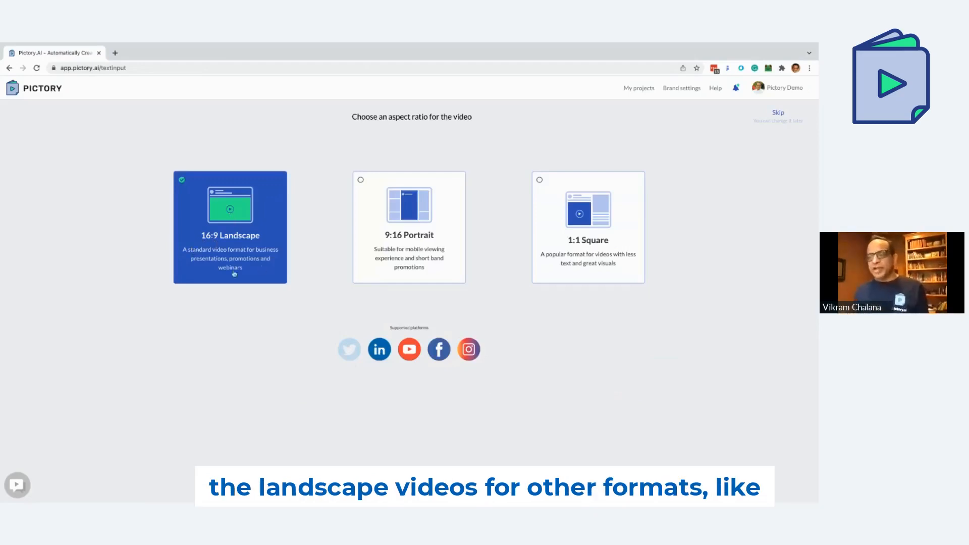
{"action": "left_click", "coordinate": [583, 247]}
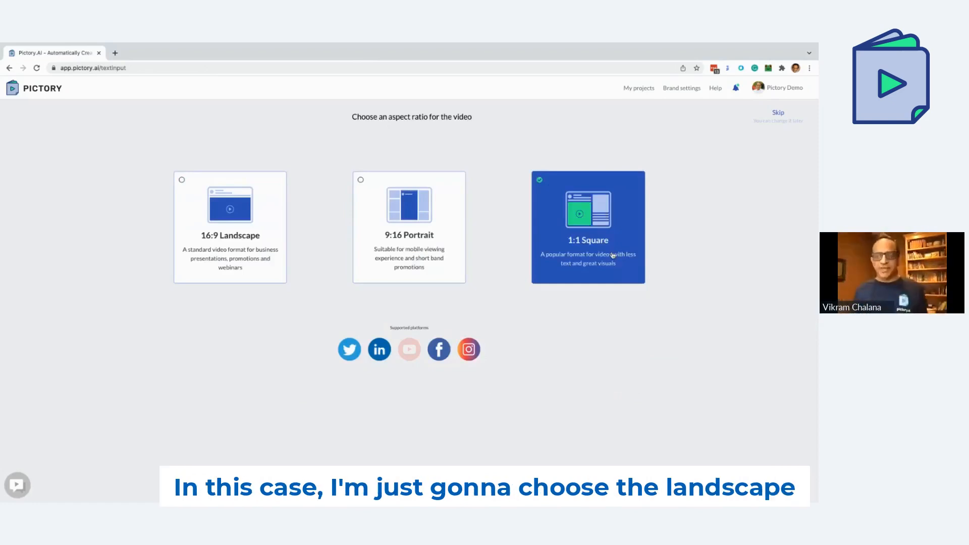
{"action": "left_click", "coordinate": [233, 247]}
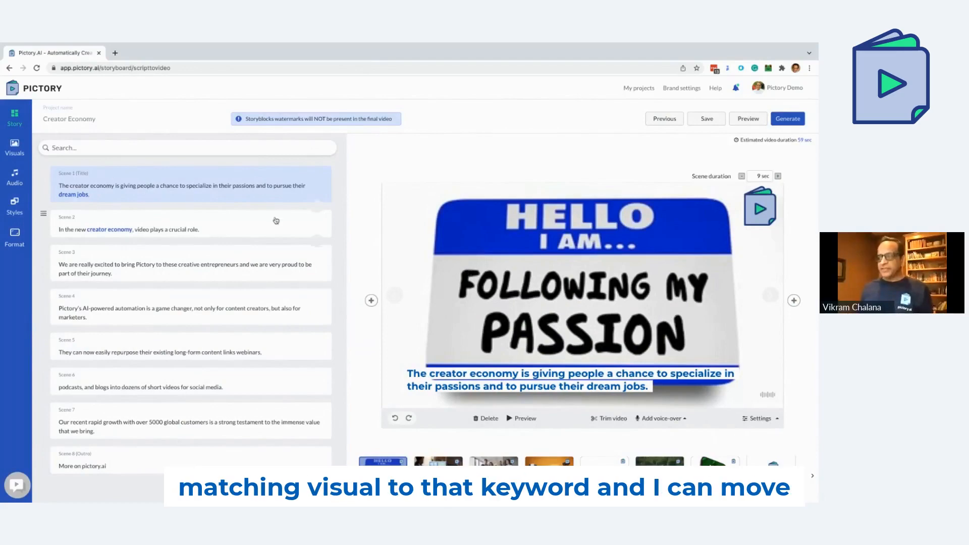
Review the visuals matched to scenes 2 through 6, comparing those of the split scenes 5 and 6.
{"action": "left_click", "coordinate": [231, 228]}
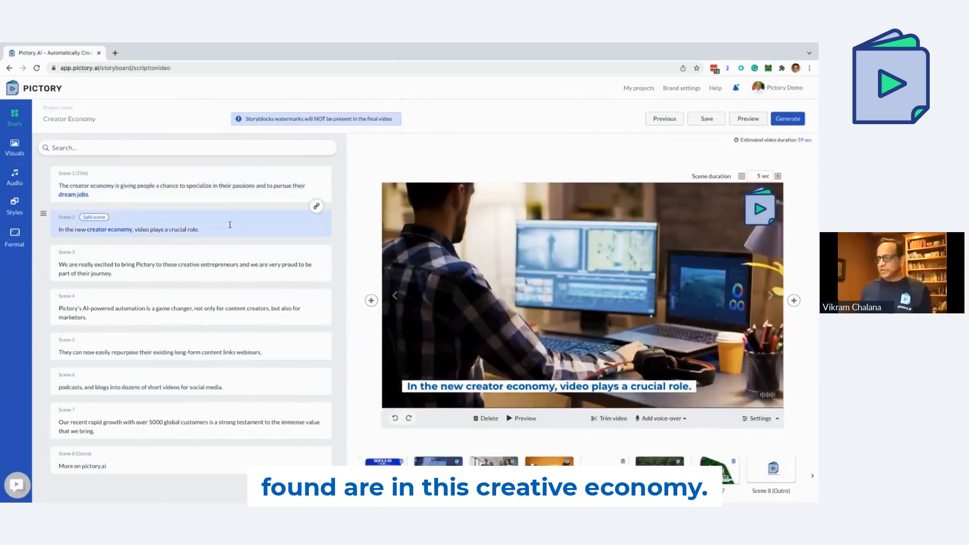
{"action": "left_click", "coordinate": [205, 272]}
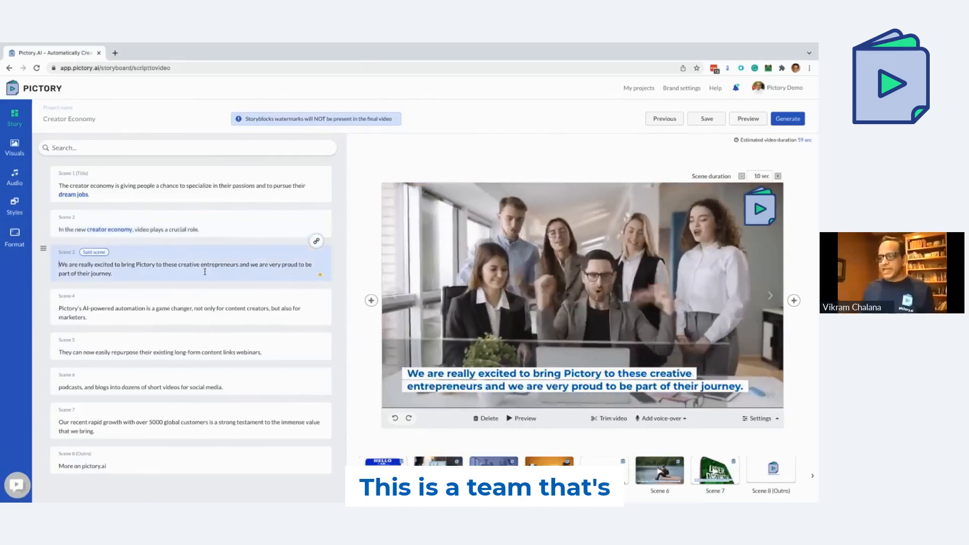
{"action": "left_click", "coordinate": [231, 317]}
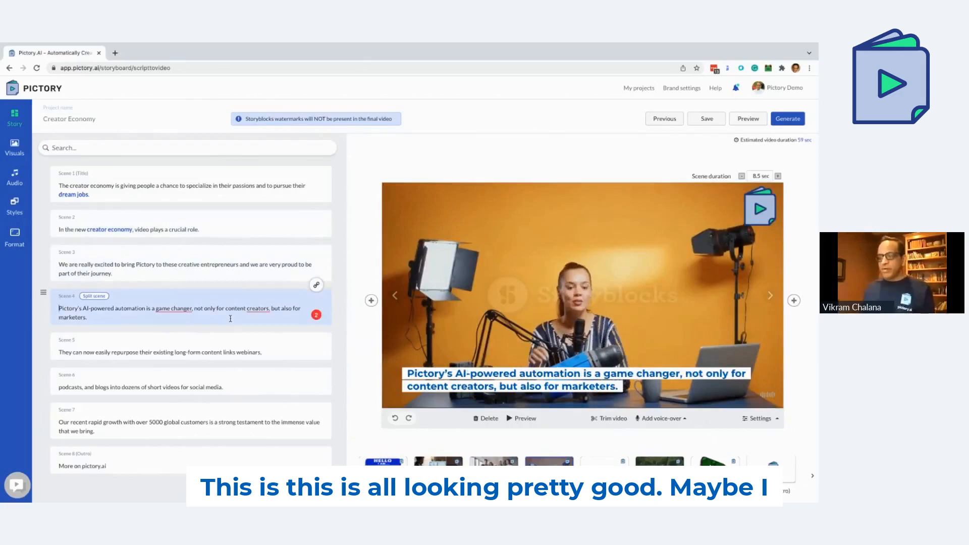
{"action": "left_click", "coordinate": [232, 346]}
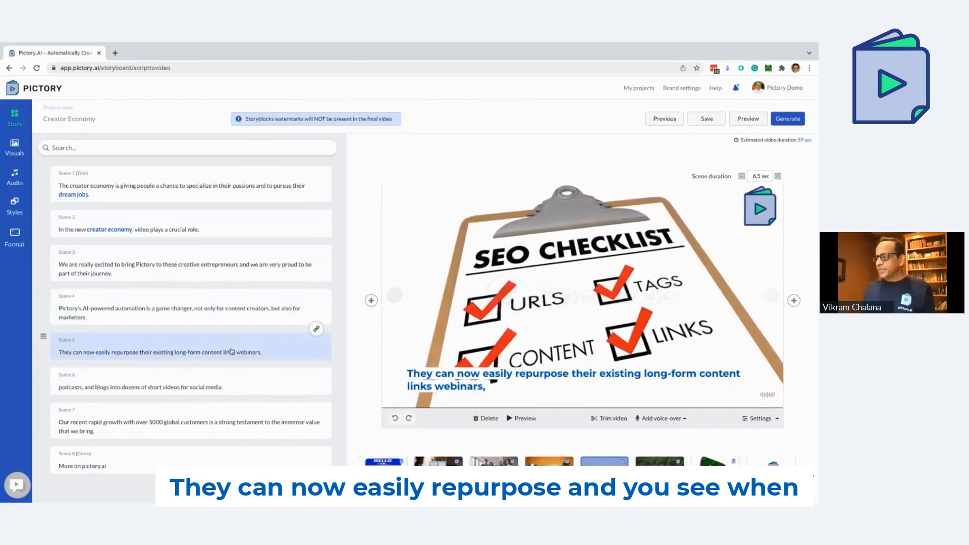
{"action": "left_click", "coordinate": [228, 380]}
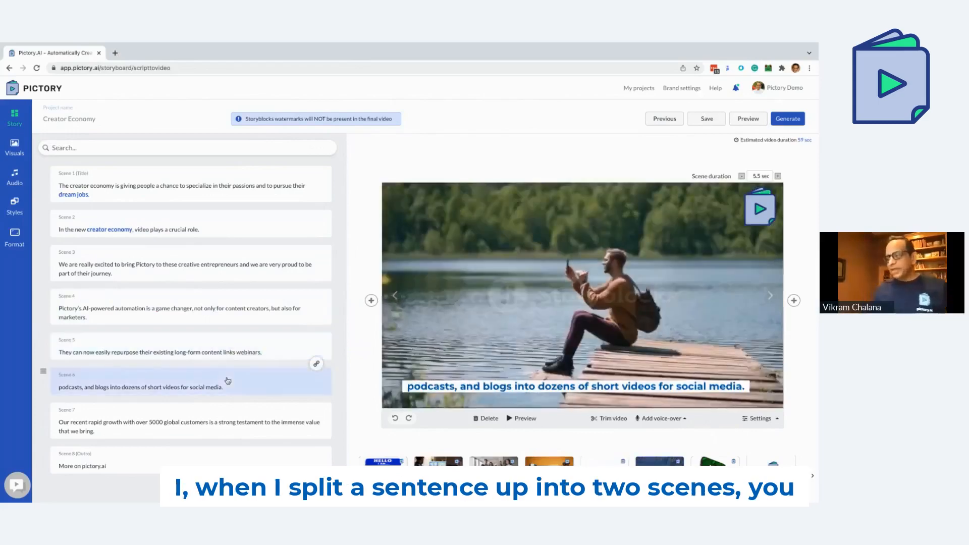
{"action": "left_click", "coordinate": [234, 350]}
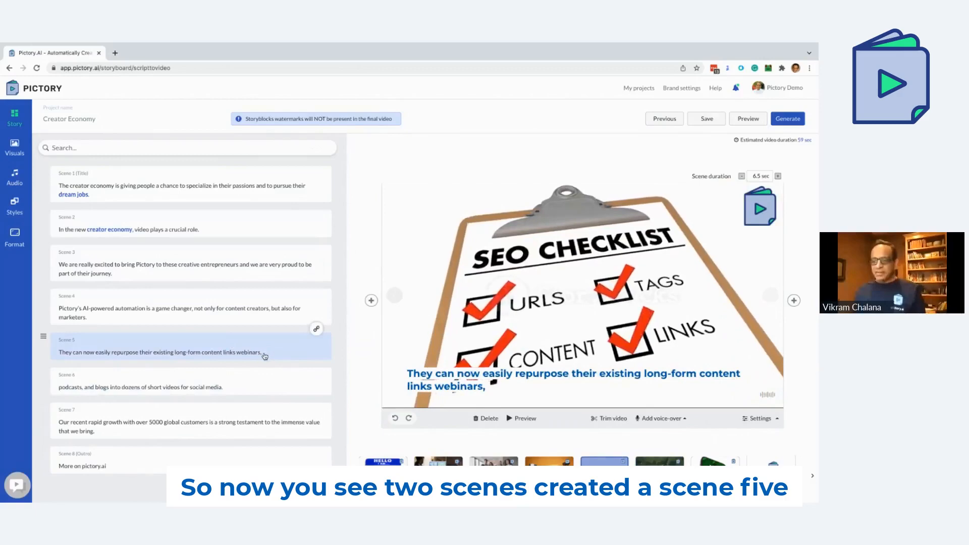
{"action": "left_click", "coordinate": [270, 380]}
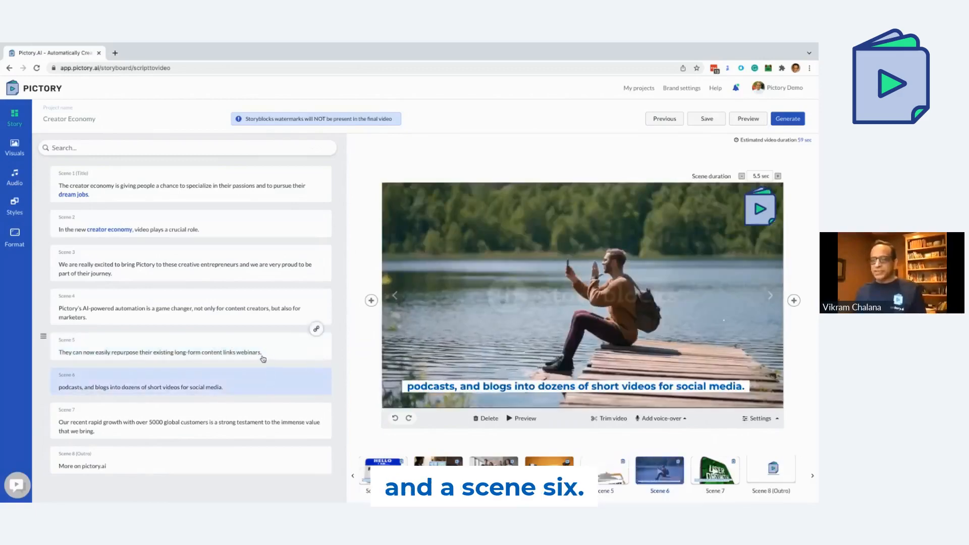
{"action": "left_click", "coordinate": [269, 349]}
{"action": "left_click", "coordinate": [276, 383]}
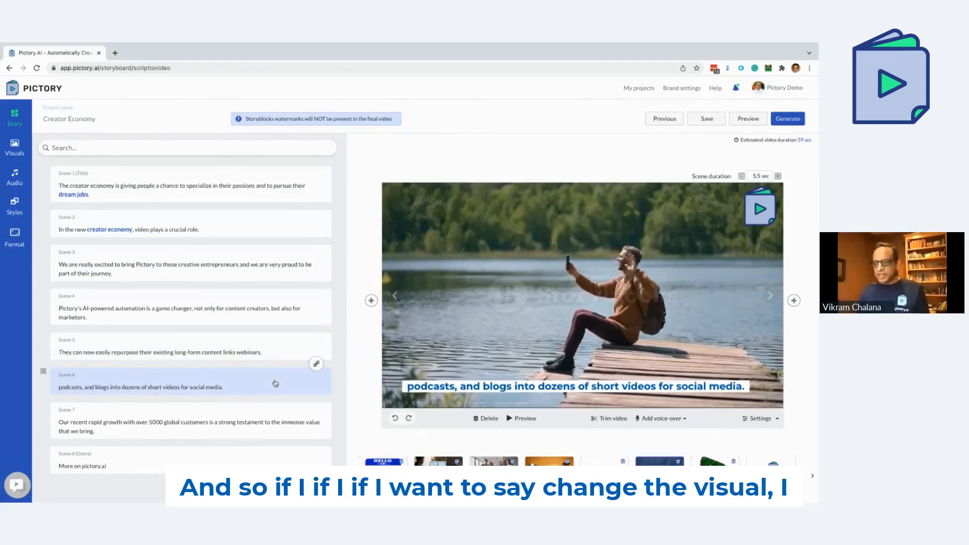
Select scene 5 and browse the visuals library for an alternative to its SEO checklist clip.
{"action": "left_click", "coordinate": [263, 353]}
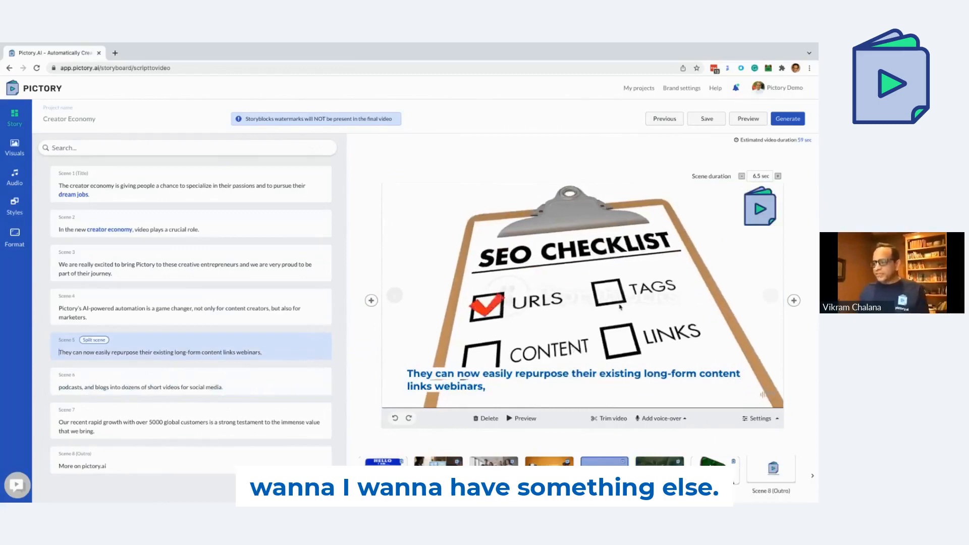
{"action": "left_click", "coordinate": [15, 146]}
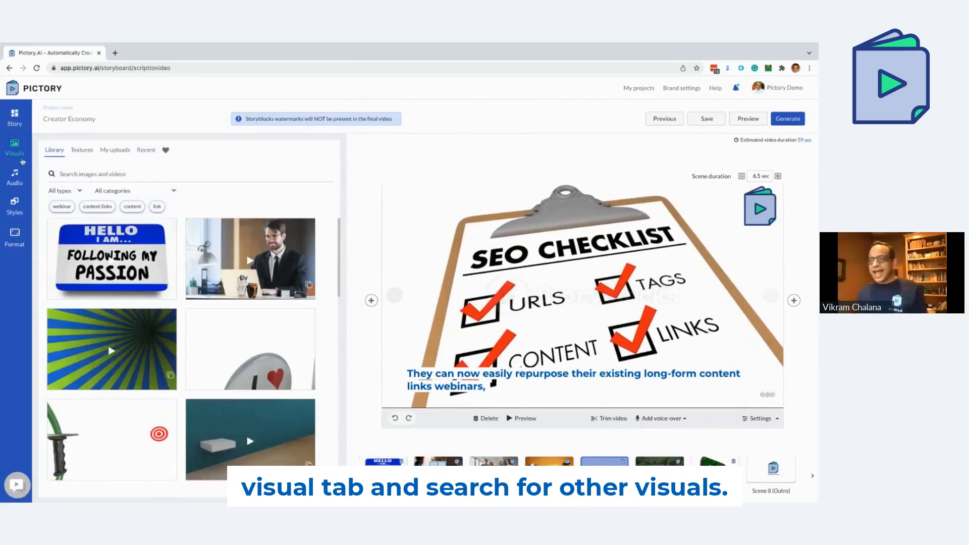
{"action": "mouse_move", "coordinate": [108, 235]}
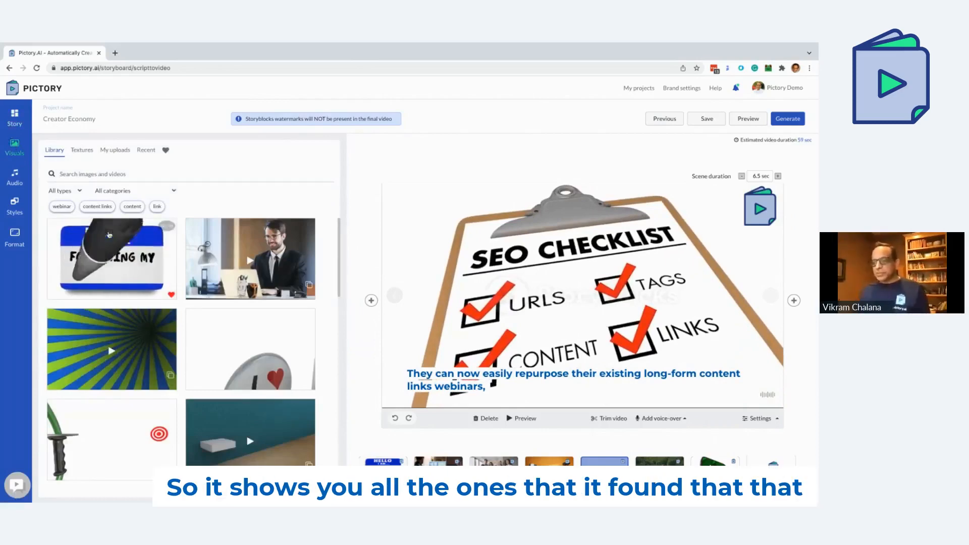
{"action": "scroll", "coordinate": [198, 372], "scroll_direction": "down", "scroll_amount": 10}
{"action": "scroll", "coordinate": [198, 373], "scroll_direction": "down", "scroll_amount": 5}
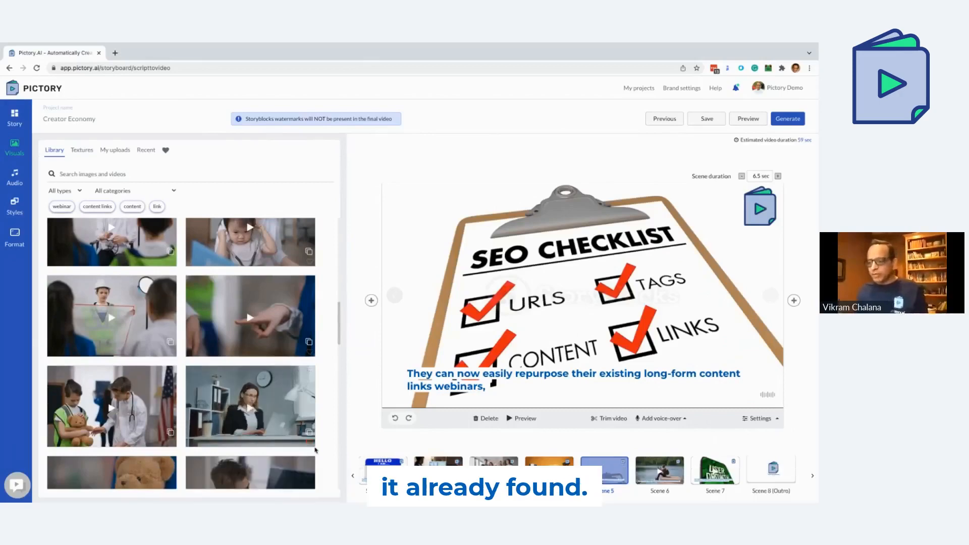
{"action": "scroll", "coordinate": [240, 438], "scroll_direction": "down", "scroll_amount": 5}
{"action": "scroll", "coordinate": [240, 438], "scroll_direction": "down", "scroll_amount": 10}
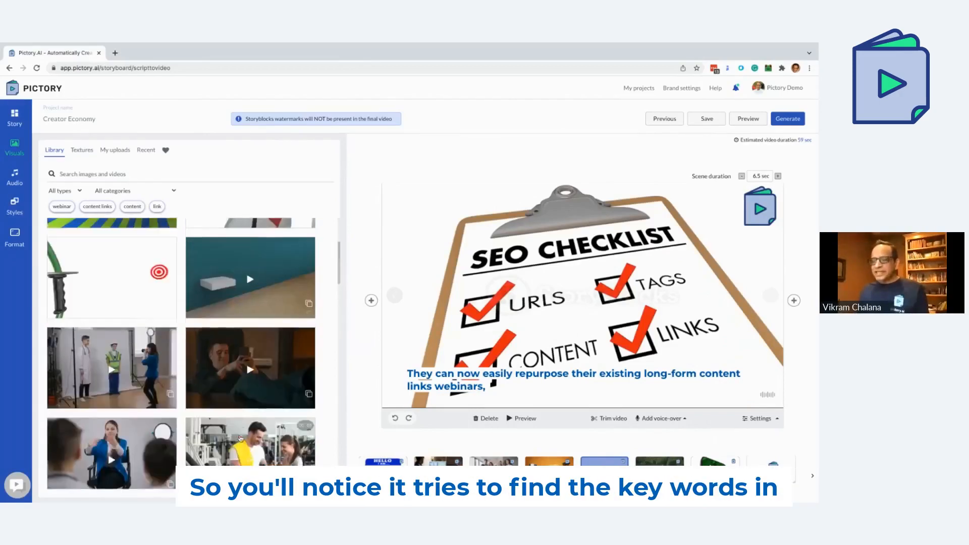
{"action": "scroll", "coordinate": [240, 438], "scroll_direction": "up", "scroll_amount": 3}
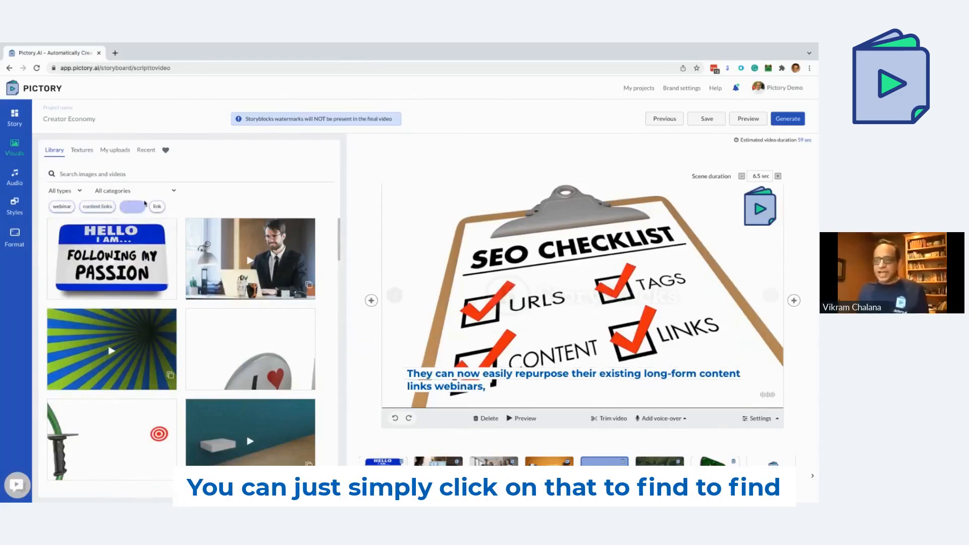
Try the suggested keywords "content links", "webinar" and "content", and apply the close-up touchscreen clip from the content results to scene 5.
{"action": "left_click", "coordinate": [92, 208]}
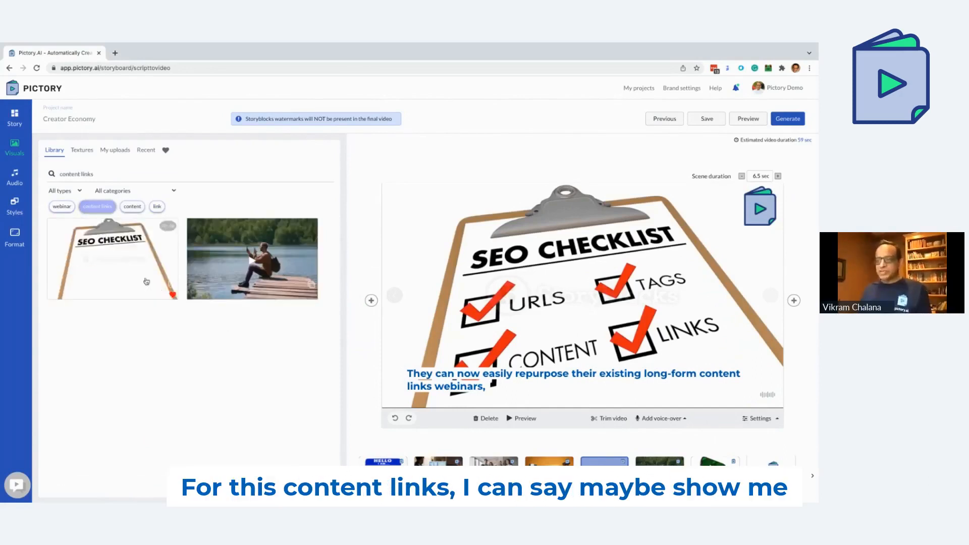
{"action": "left_click", "coordinate": [63, 208]}
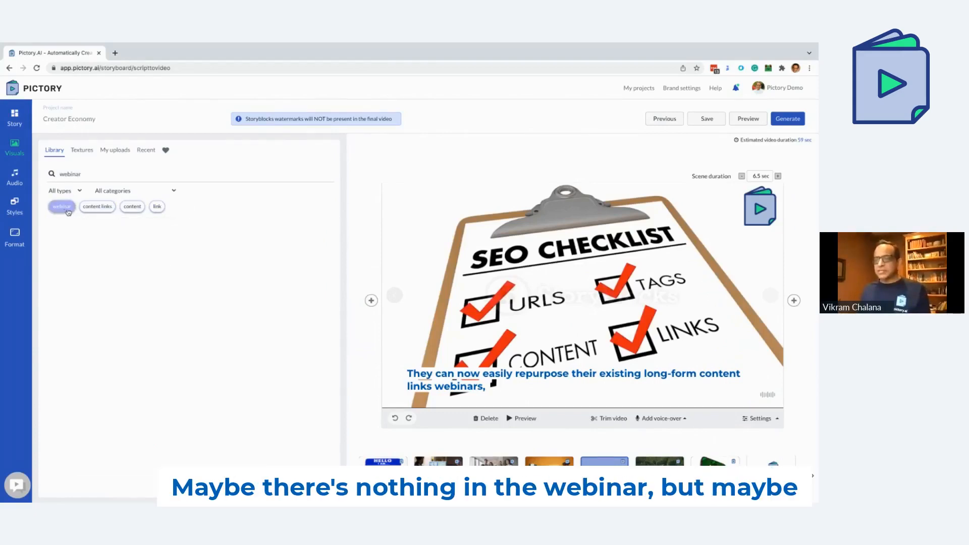
{"action": "left_click", "coordinate": [138, 211]}
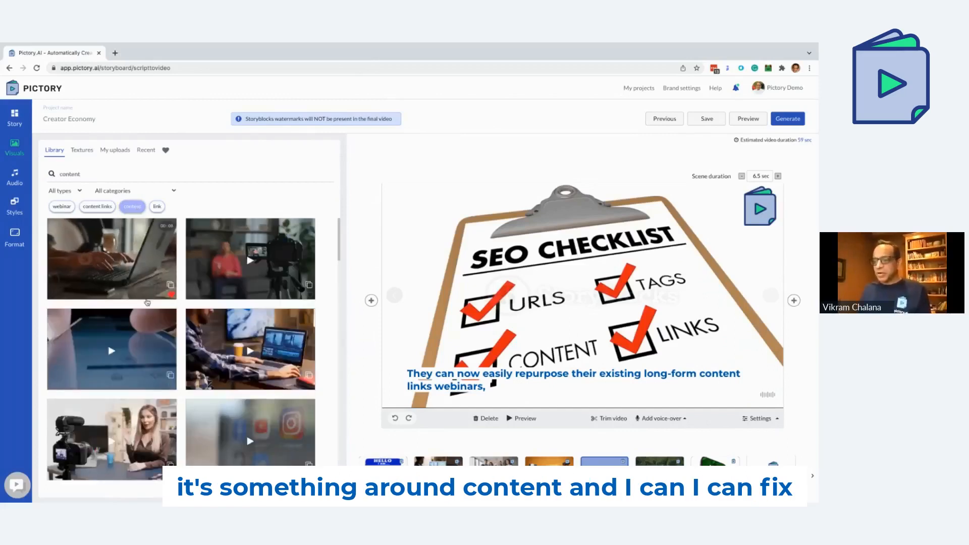
{"action": "scroll", "coordinate": [136, 333], "scroll_direction": "down", "scroll_amount": 1}
{"action": "scroll", "coordinate": [136, 333], "scroll_direction": "down", "scroll_amount": 4}
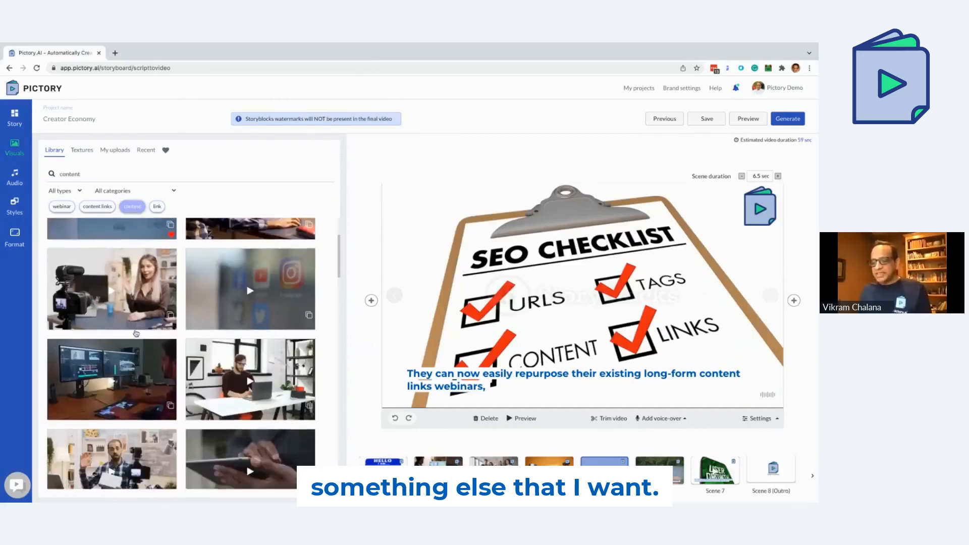
{"action": "scroll", "coordinate": [136, 333], "scroll_direction": "down", "scroll_amount": 2}
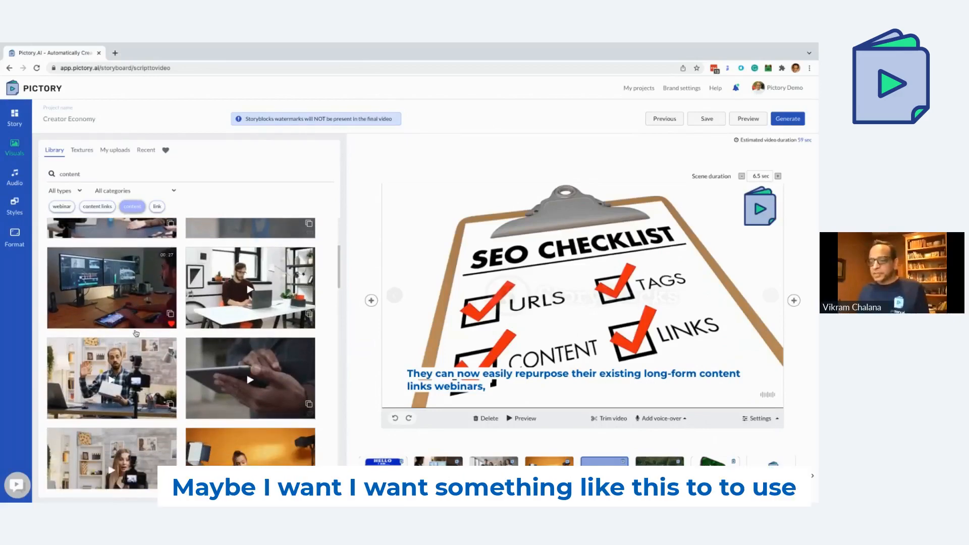
{"action": "scroll", "coordinate": [136, 333], "scroll_direction": "up", "scroll_amount": 2}
{"action": "scroll", "coordinate": [136, 333], "scroll_direction": "up", "scroll_amount": 4}
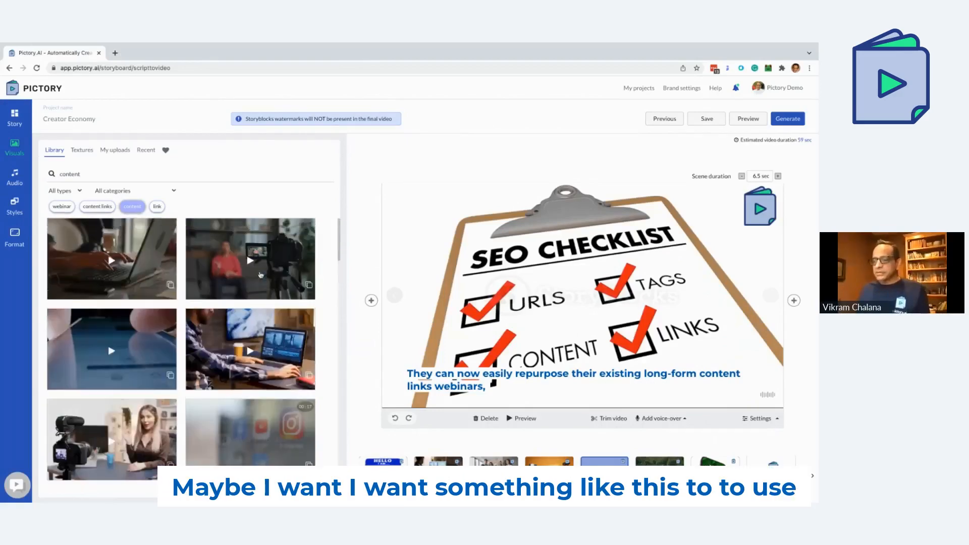
{"action": "left_click", "coordinate": [122, 359]}
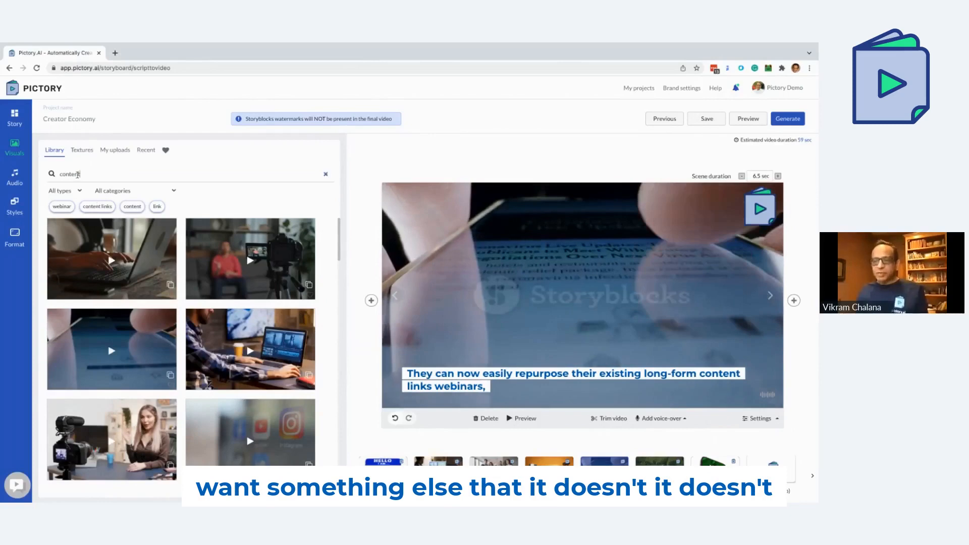
Search the visuals library for "repurpose" and clear the search.
{"action": "key", "text": "ctrl+a"}
{"action": "type", "text": "repurpose"}
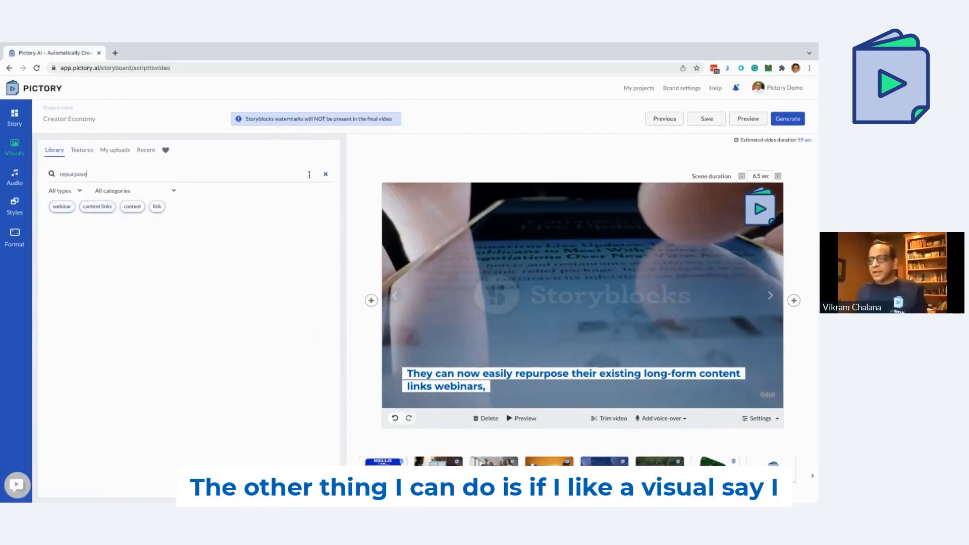
{"action": "left_click", "coordinate": [325, 174]}
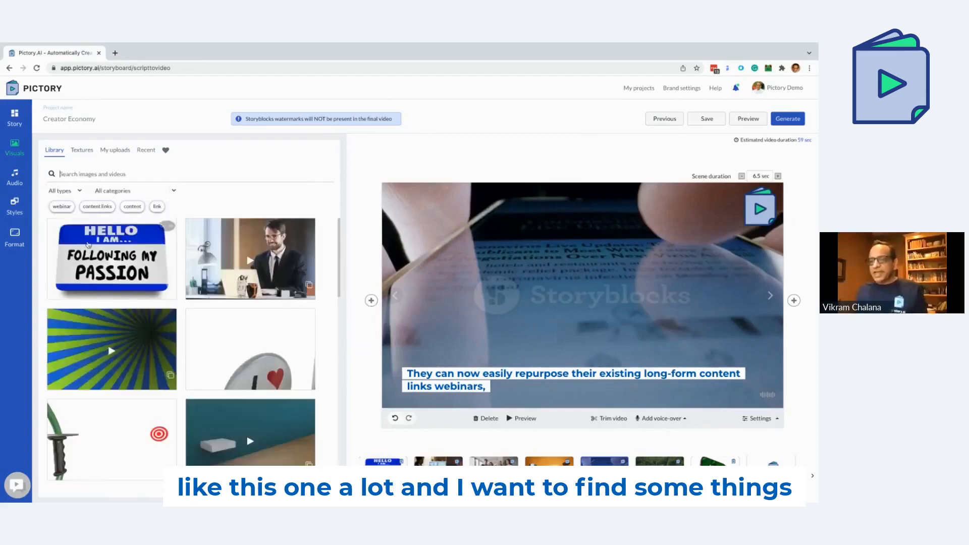
Find visuals similar to the clip of the businessman at his desk, browse them, and close the similar-visuals search.
{"action": "mouse_move", "coordinate": [257, 286]}
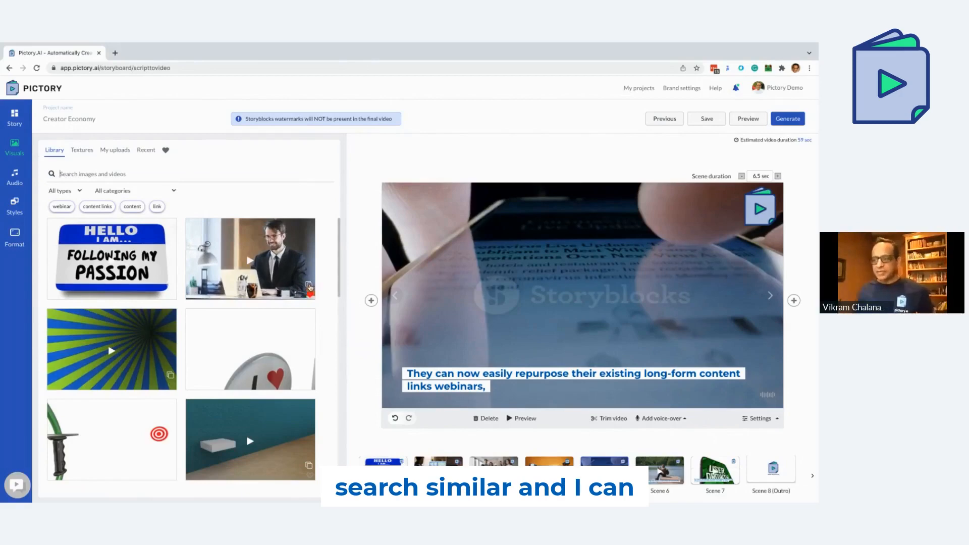
{"action": "left_click", "coordinate": [309, 286]}
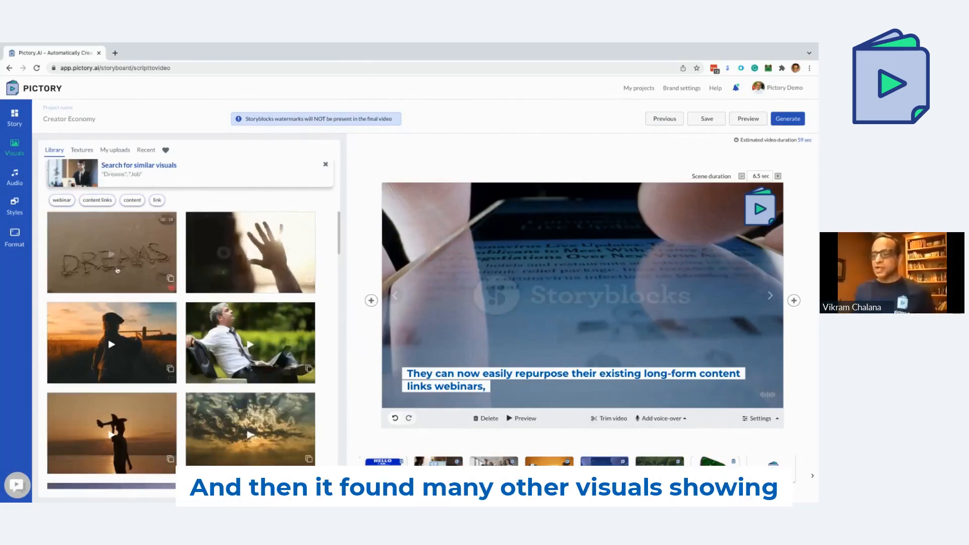
{"action": "scroll", "coordinate": [164, 353], "scroll_direction": "down", "scroll_amount": 5}
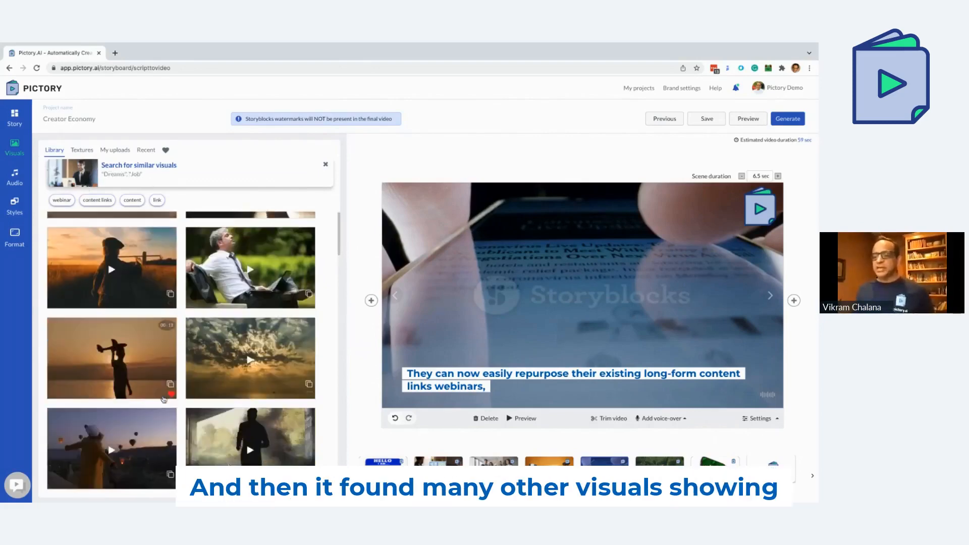
{"action": "scroll", "coordinate": [163, 399], "scroll_direction": "down", "scroll_amount": 4}
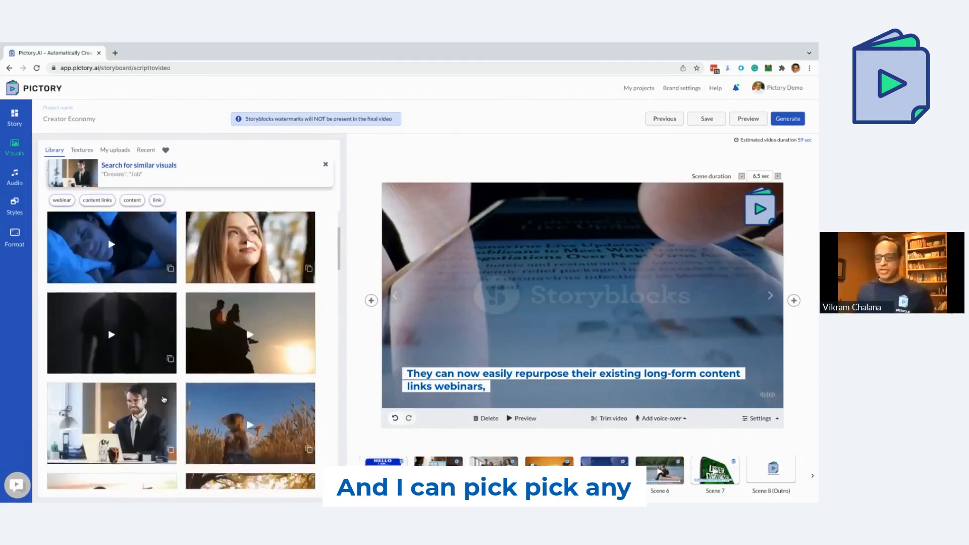
{"action": "scroll", "coordinate": [164, 399], "scroll_direction": "down", "scroll_amount": 5}
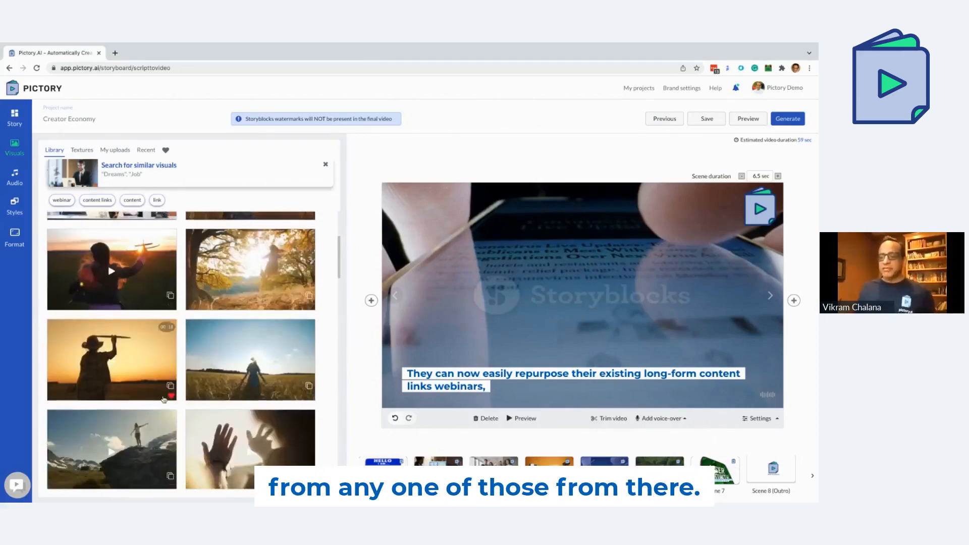
{"action": "scroll", "coordinate": [164, 399], "scroll_direction": "up", "scroll_amount": 10}
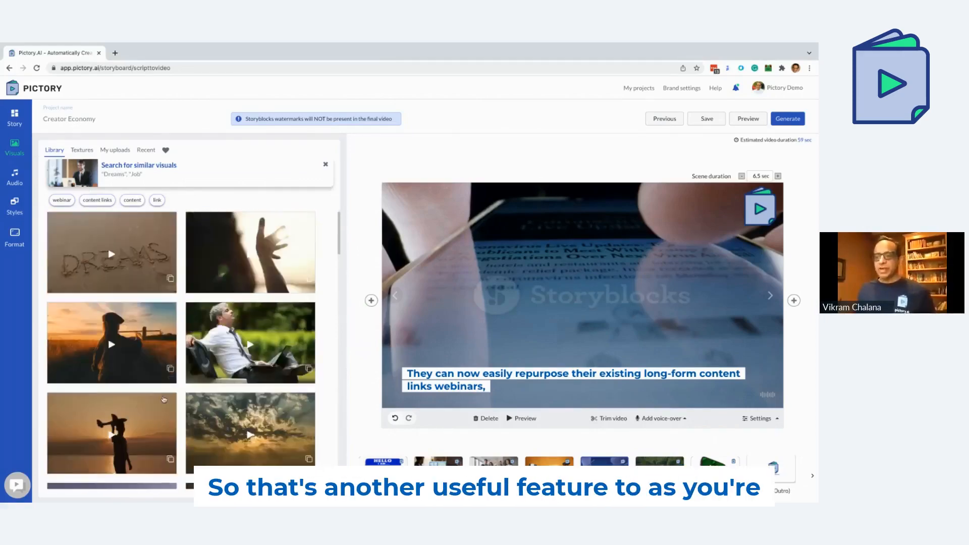
{"action": "left_click", "coordinate": [326, 165]}
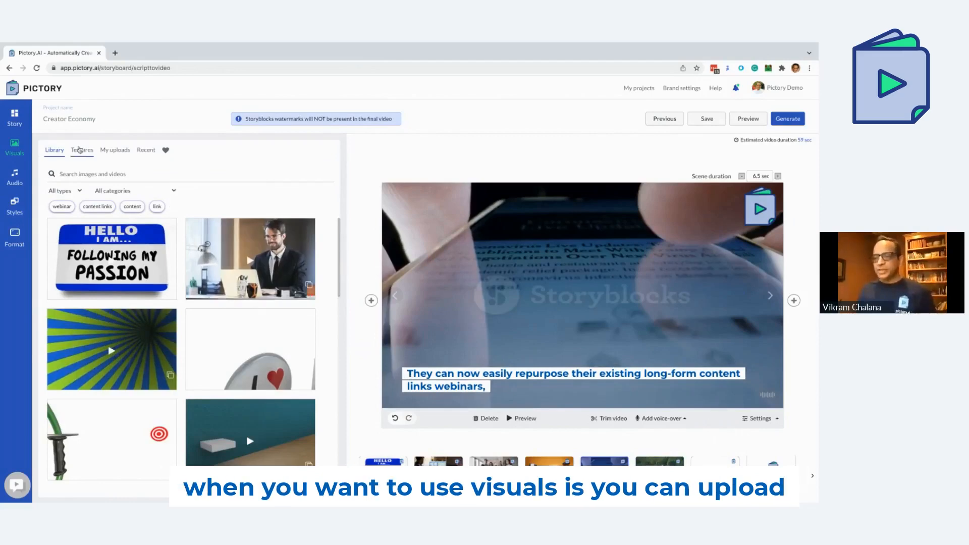
Browse the previously uploaded images and video clips available for use in the scenes.
{"action": "left_click", "coordinate": [117, 154]}
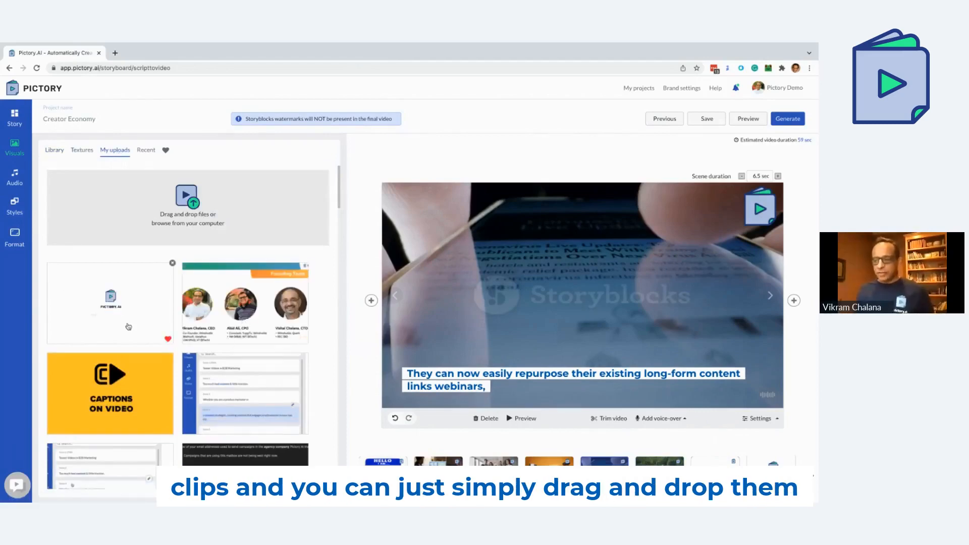
{"action": "scroll", "coordinate": [128, 326], "scroll_direction": "down", "scroll_amount": 5}
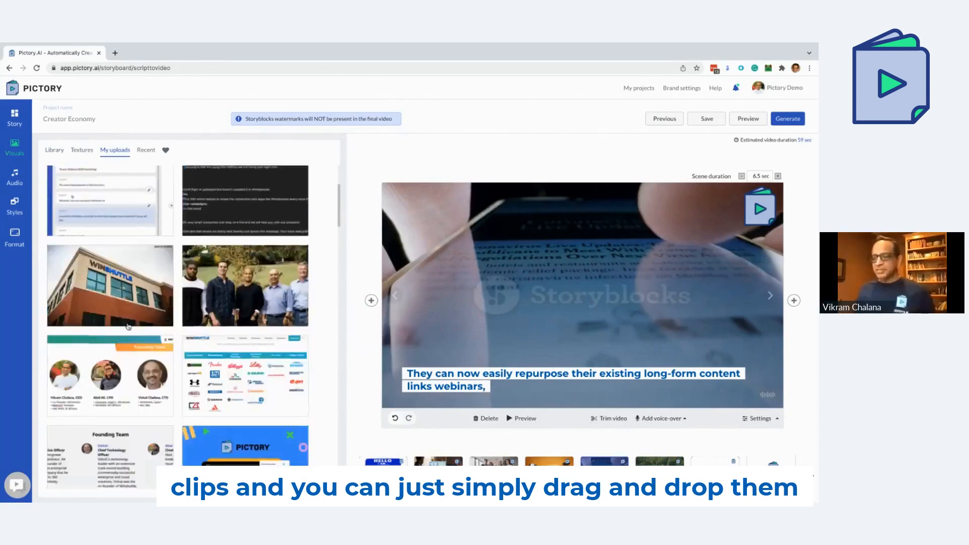
{"action": "scroll", "coordinate": [129, 326], "scroll_direction": "up", "scroll_amount": 5}
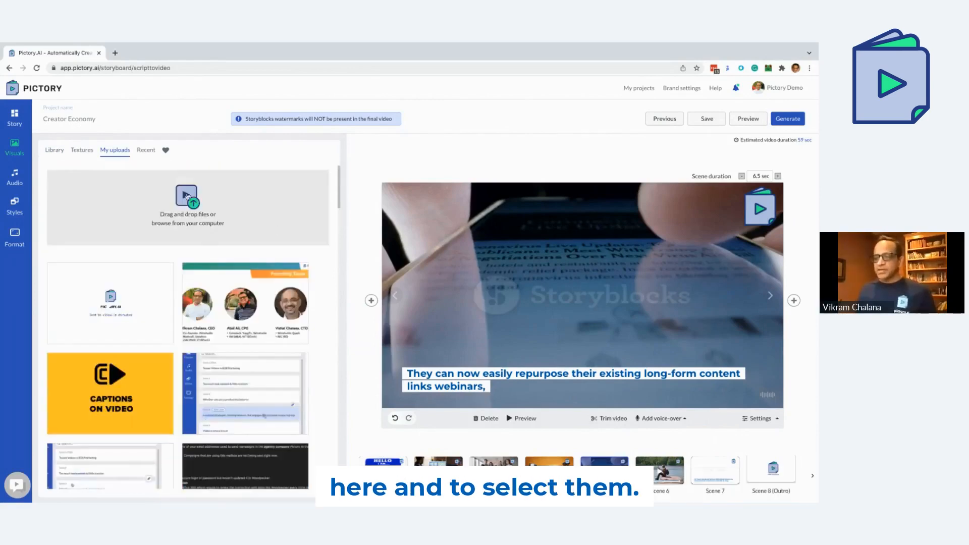
{"action": "mouse_move", "coordinate": [143, 320]}
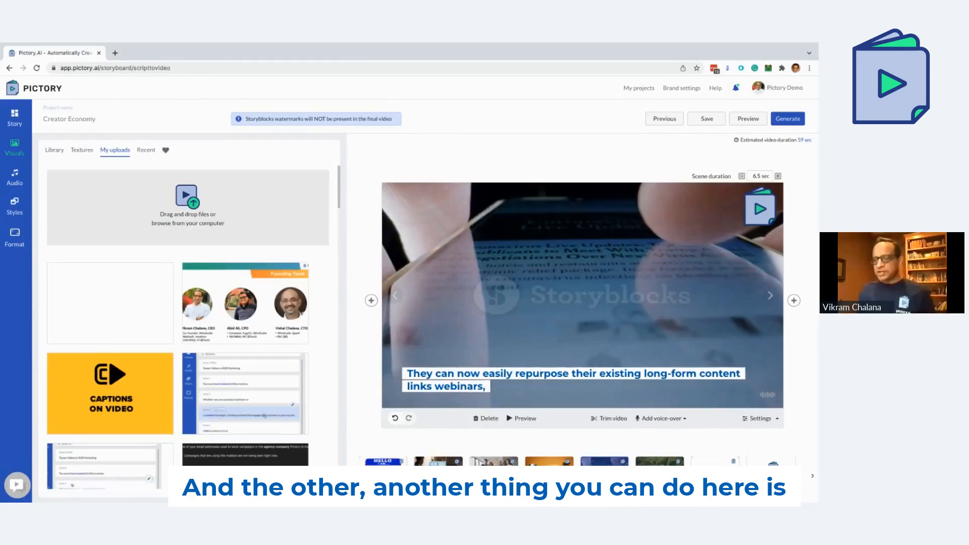
Give scene 5 a solid blue background, replacing it with the pale green diagonal-striped background texture.
{"action": "left_click", "coordinate": [80, 152]}
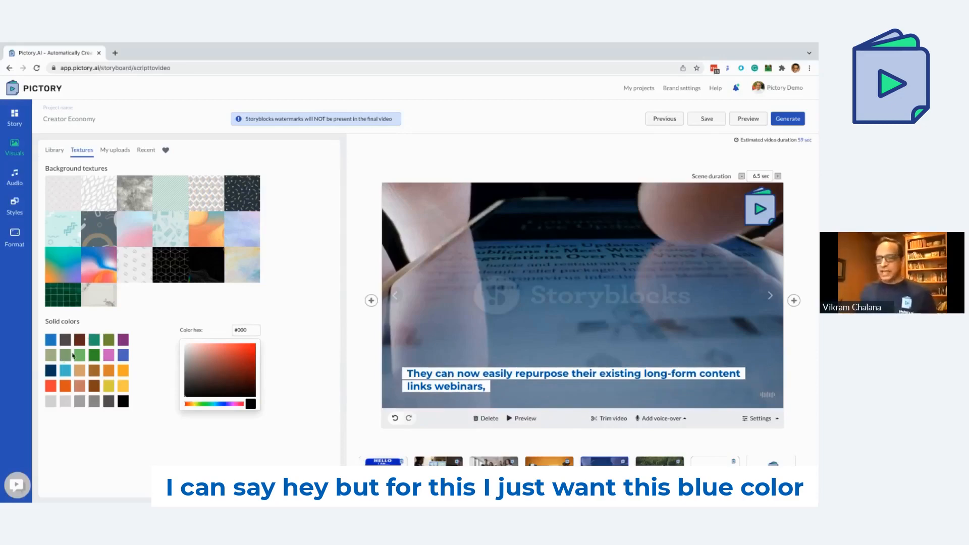
{"action": "left_click", "coordinate": [52, 342]}
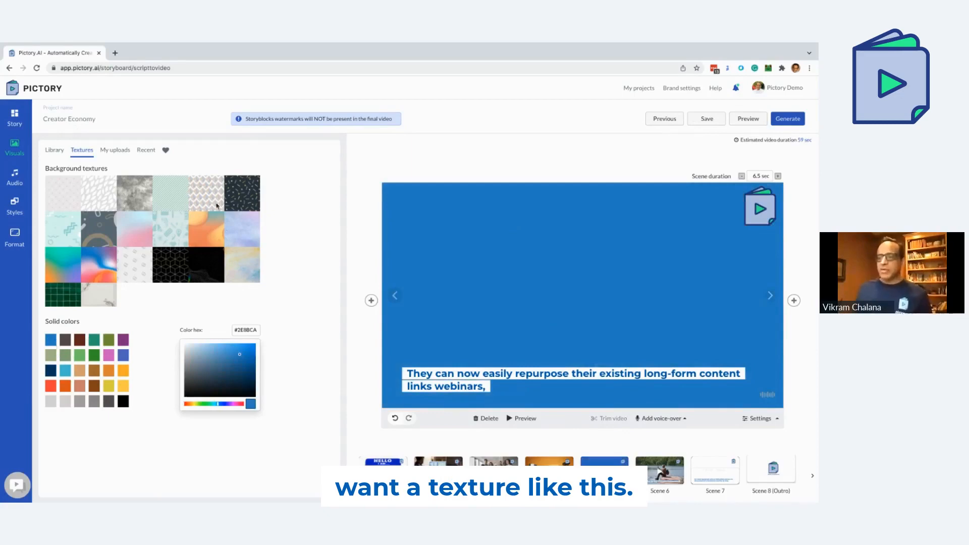
{"action": "left_click", "coordinate": [185, 197]}
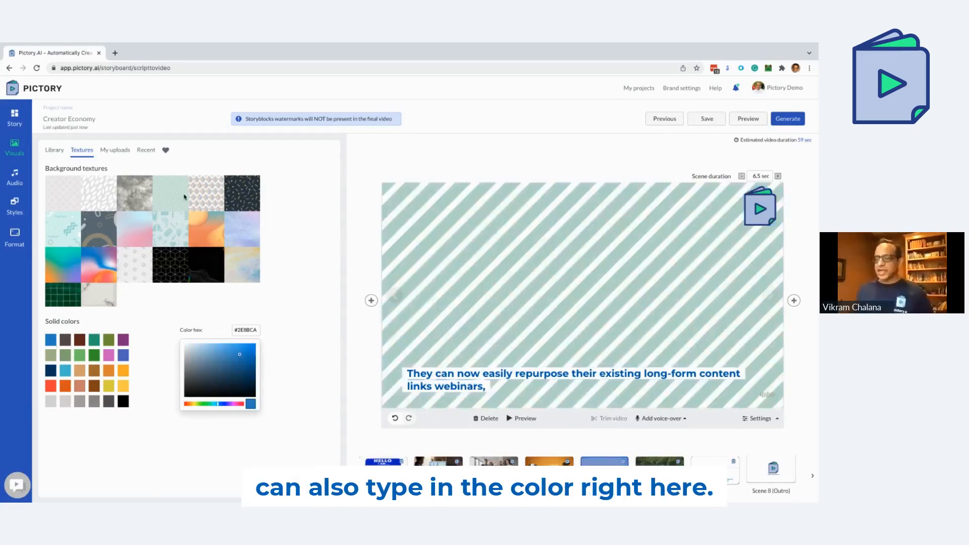
{"action": "left_click", "coordinate": [252, 331]}
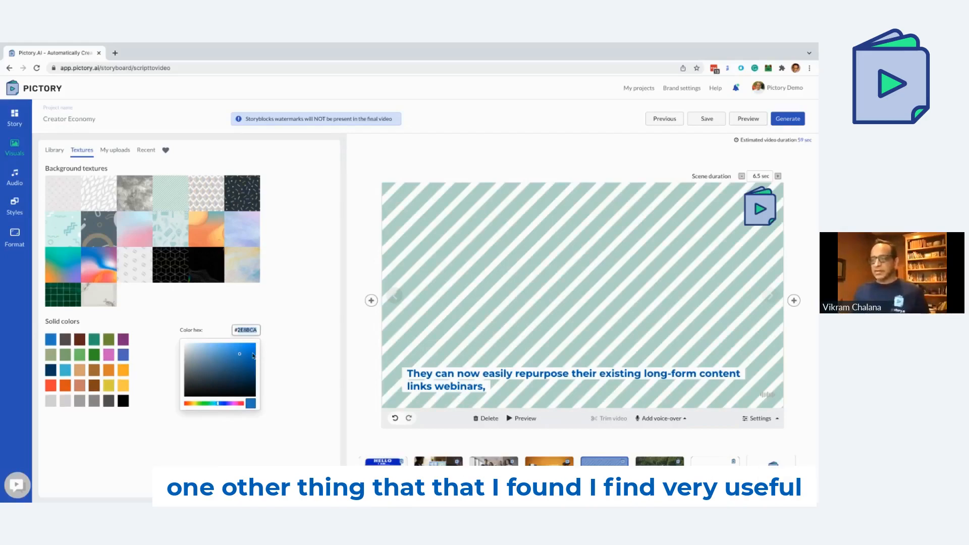
Add the "Hello I am... Following My Passion" library visual to the favourites and check the favourites list.
{"action": "left_click", "coordinate": [51, 149]}
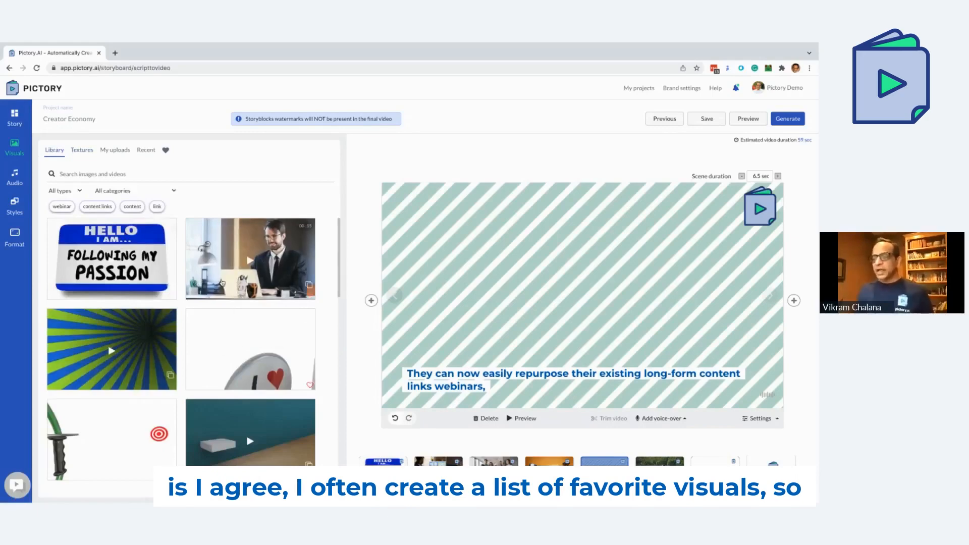
{"action": "left_click", "coordinate": [171, 296]}
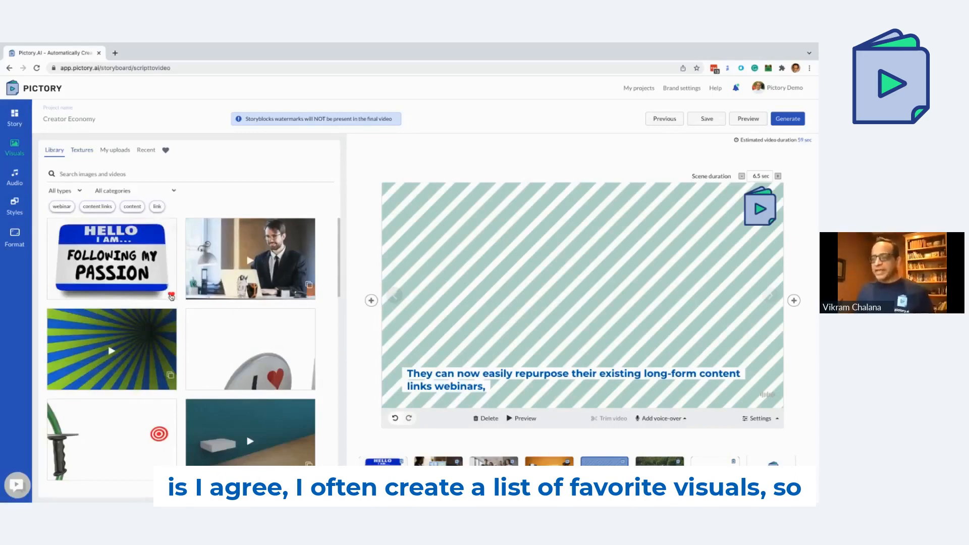
{"action": "left_click", "coordinate": [310, 295]}
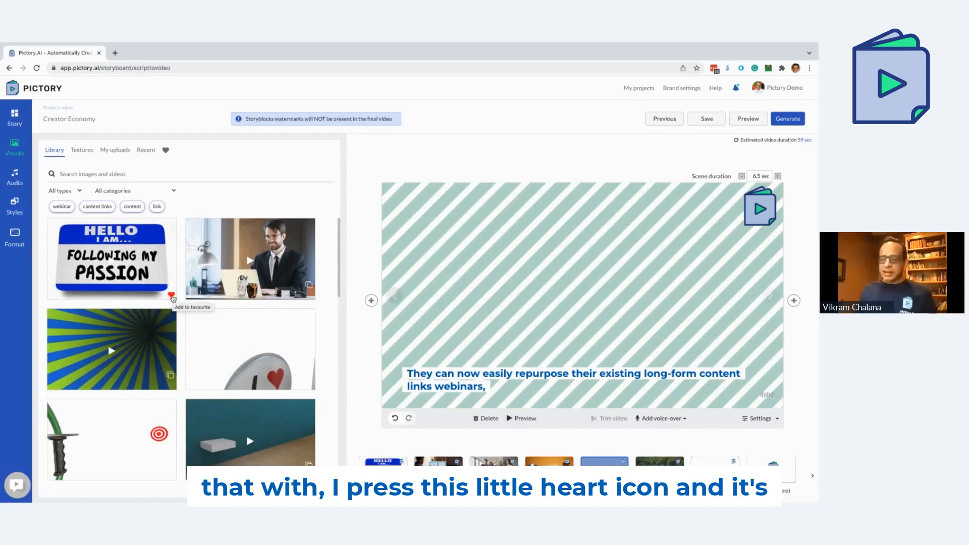
{"action": "left_click", "coordinate": [172, 297]}
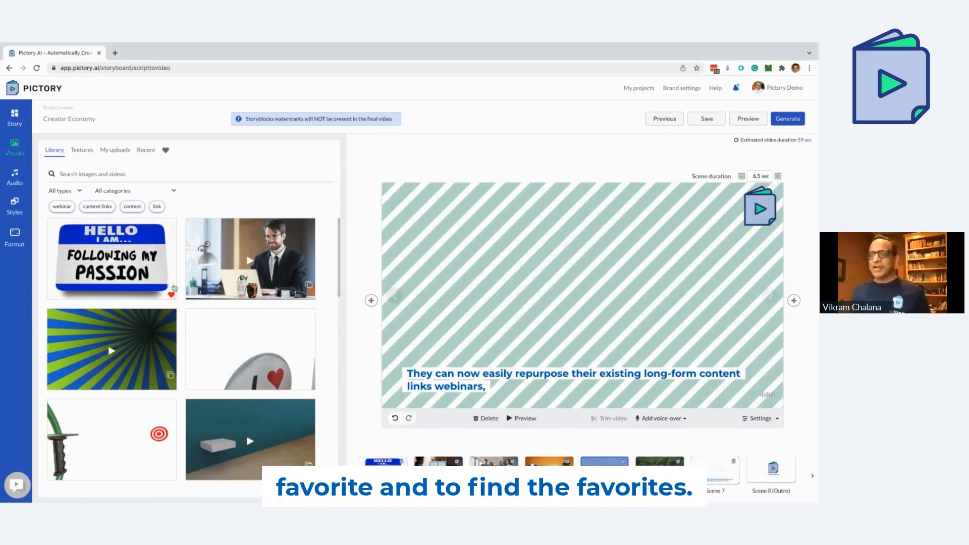
{"action": "left_click", "coordinate": [166, 152]}
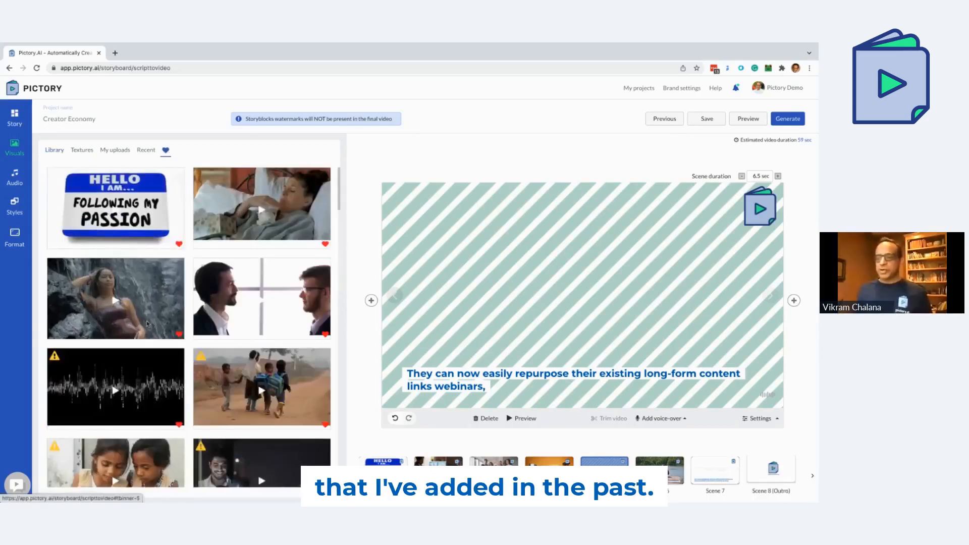
{"action": "left_click", "coordinate": [54, 150]}
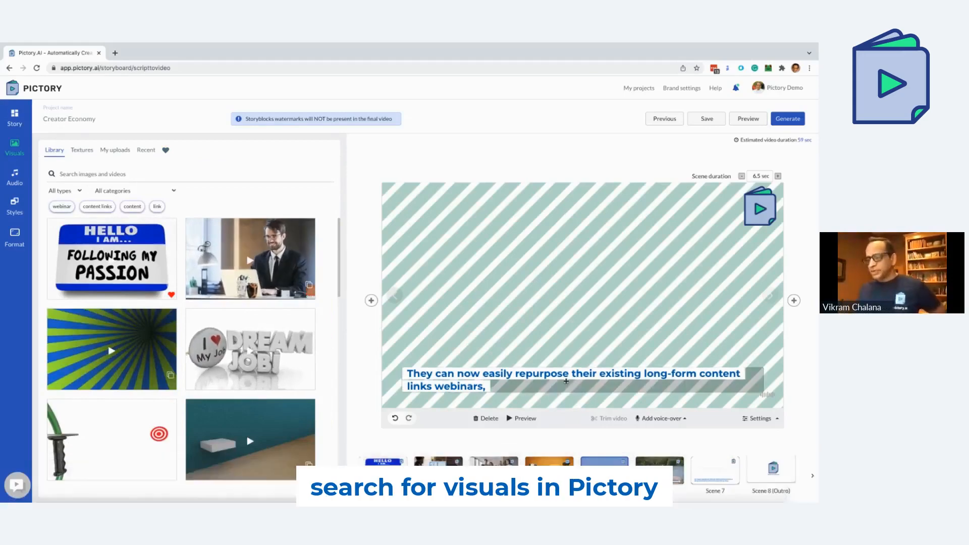
Set the scene 1 caption's font to Arial Bold and its size to 20.
{"action": "left_click", "coordinate": [712, 474]}
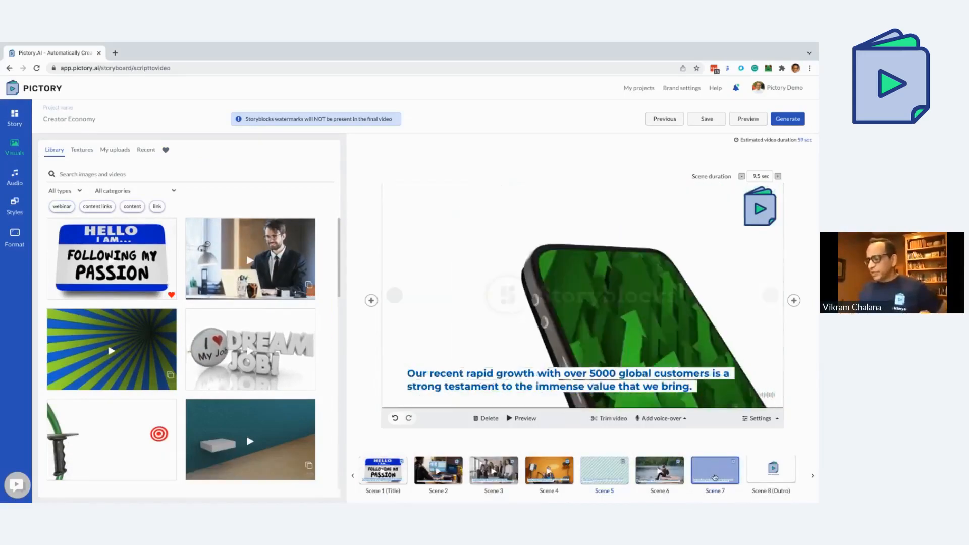
{"action": "left_click", "coordinate": [382, 470]}
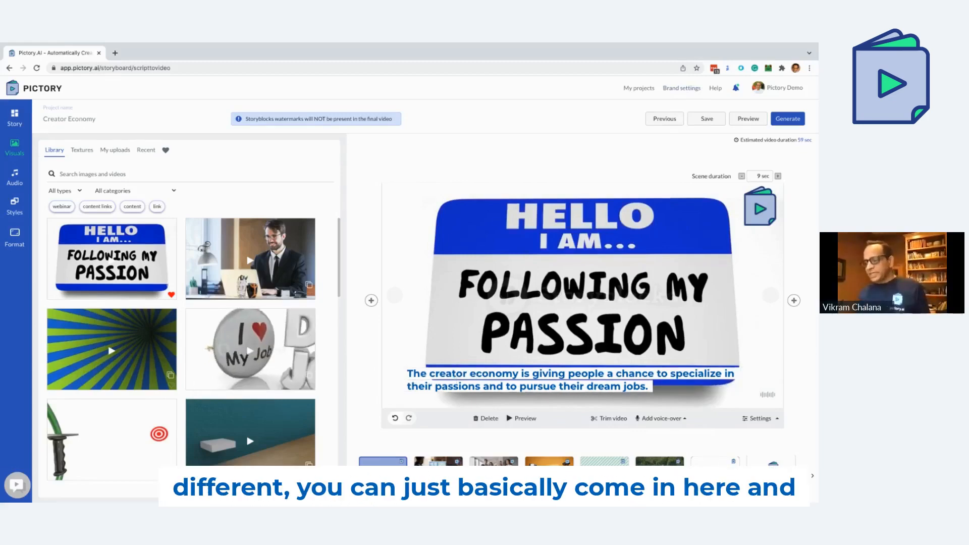
{"action": "left_click", "coordinate": [439, 373]}
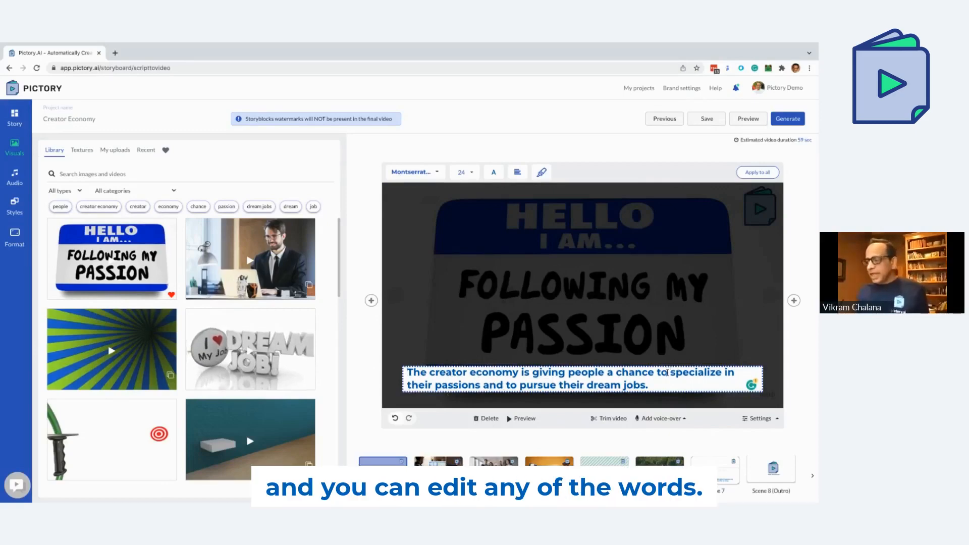
{"action": "double_click", "coordinate": [692, 376]}
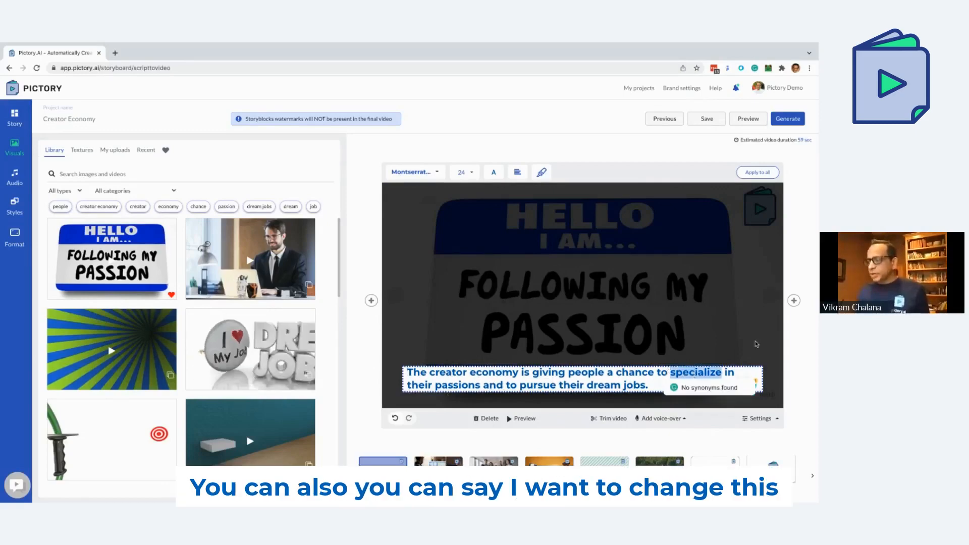
{"action": "left_click", "coordinate": [683, 381]}
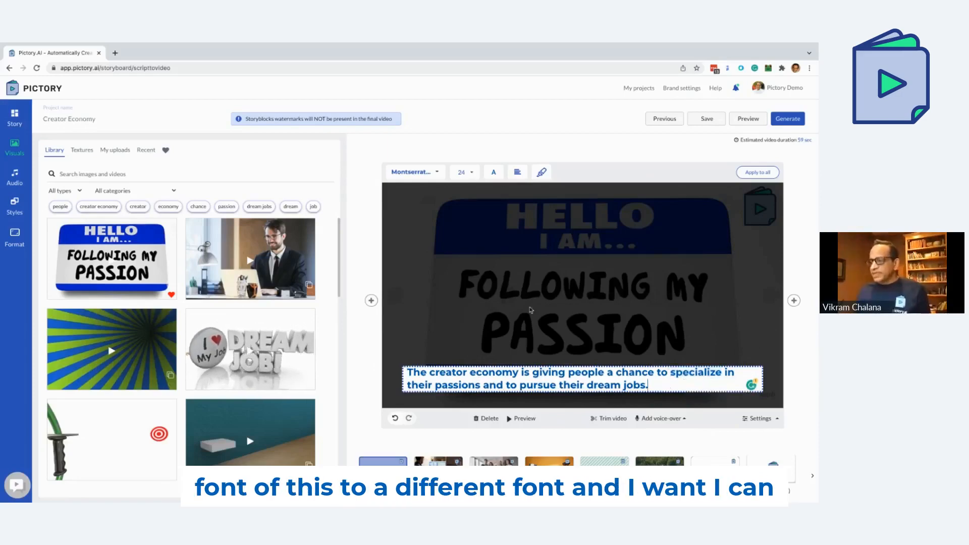
{"action": "left_click", "coordinate": [441, 173]}
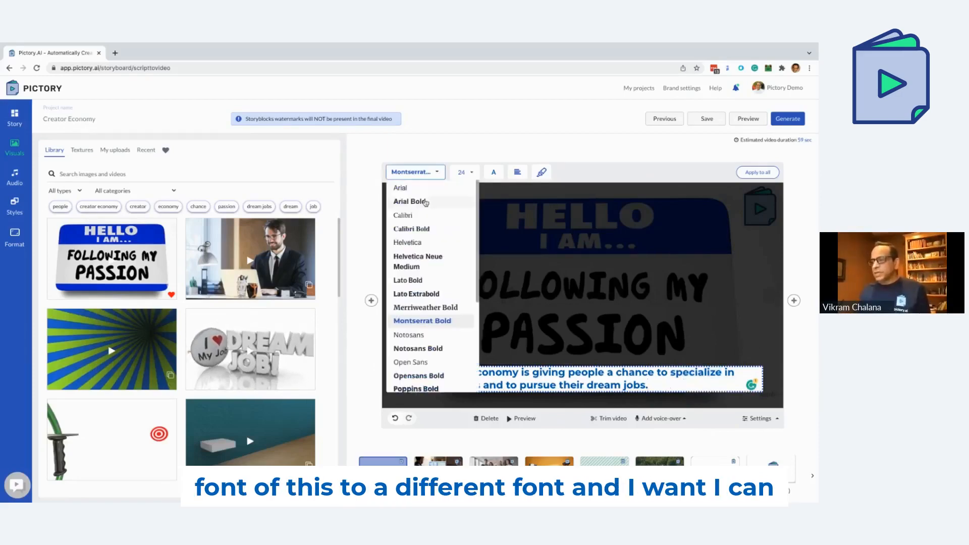
{"action": "left_click", "coordinate": [424, 202]}
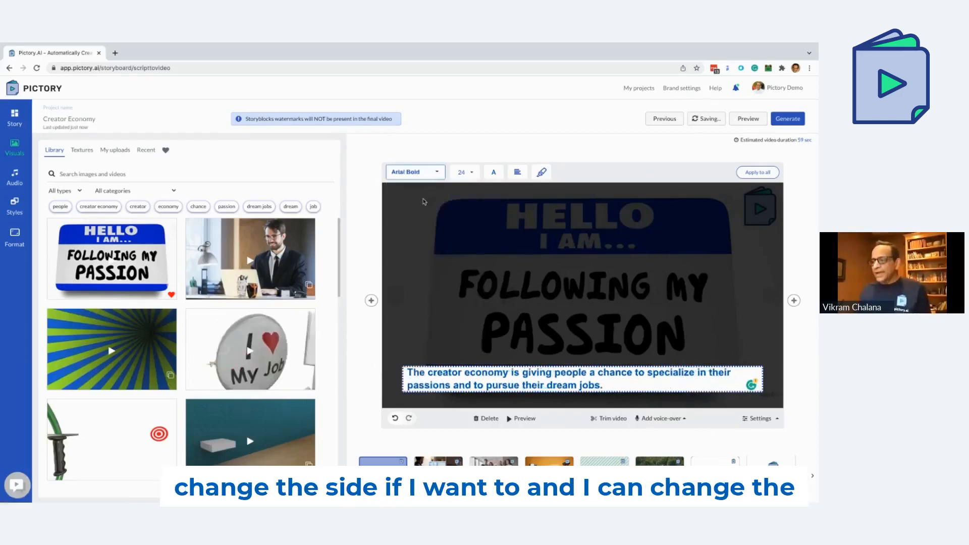
{"action": "left_click", "coordinate": [461, 172]}
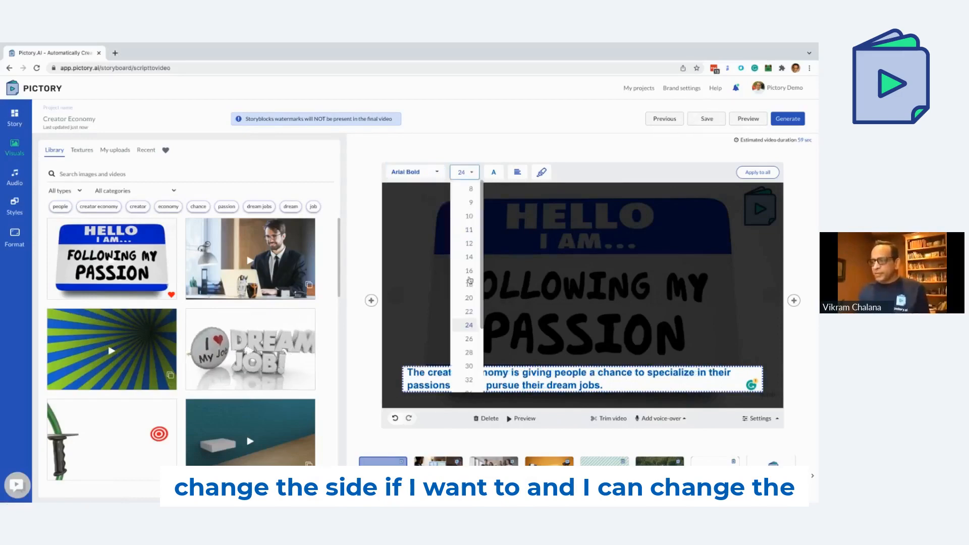
{"action": "left_click", "coordinate": [469, 297]}
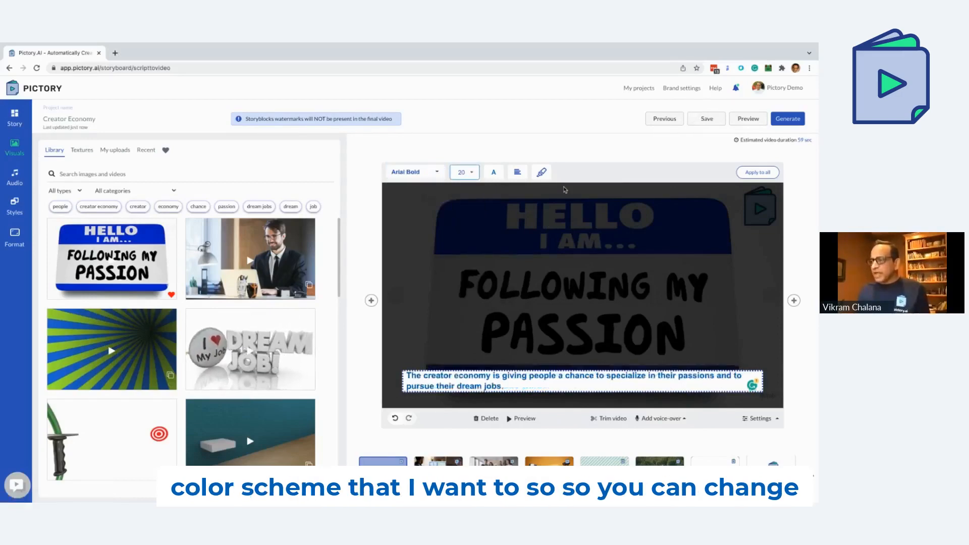
Review the text, background and highlight colour options for the scene 1 caption.
{"action": "left_click", "coordinate": [497, 174]}
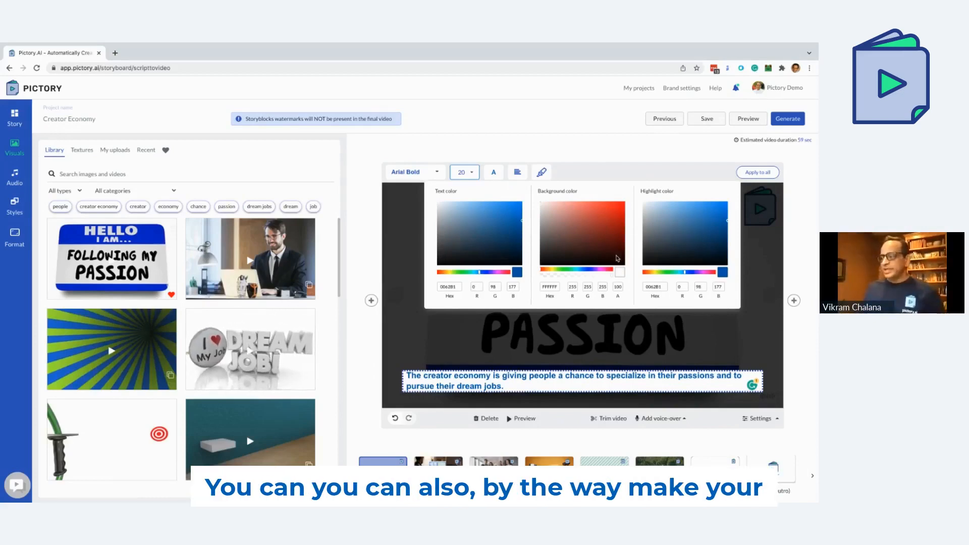
{"action": "left_click", "coordinate": [571, 323]}
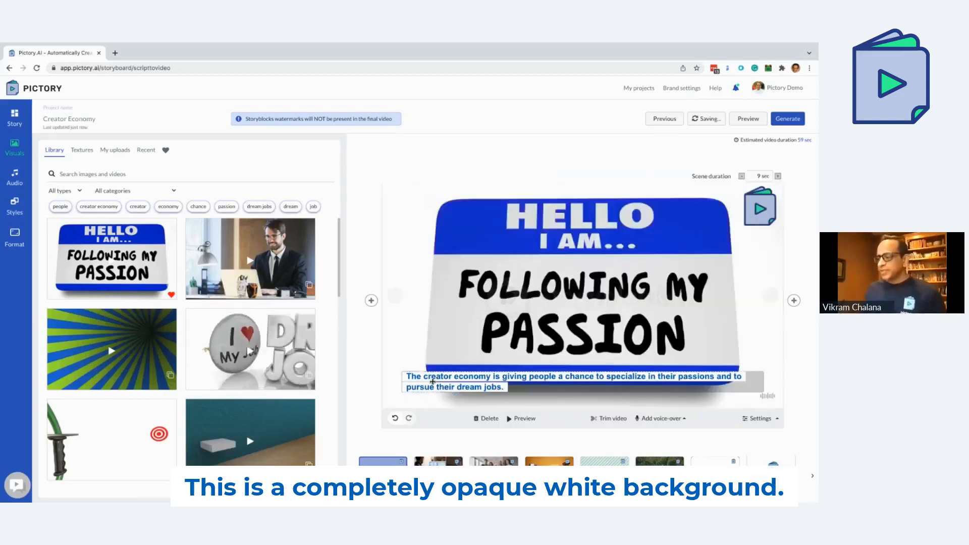
{"action": "left_click", "coordinate": [461, 386]}
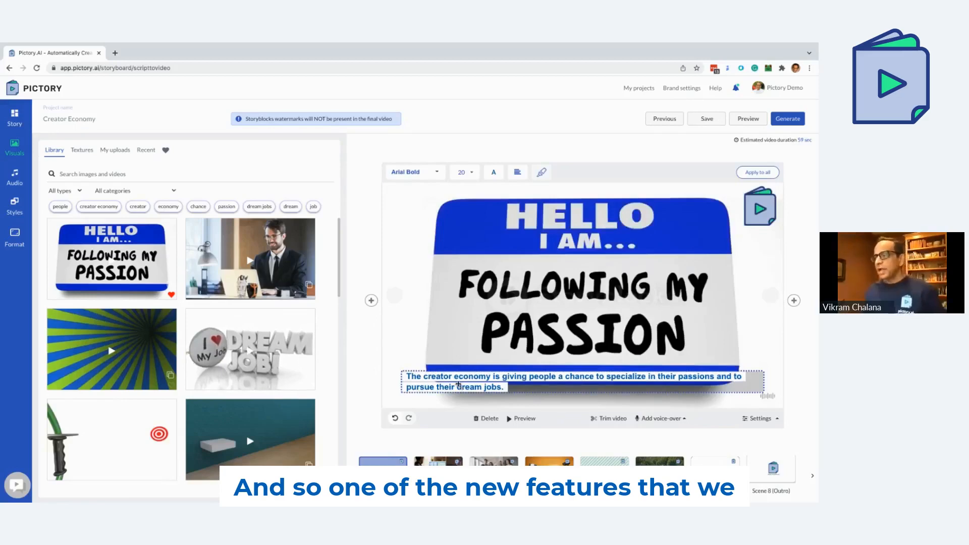
{"action": "left_click", "coordinate": [492, 176]}
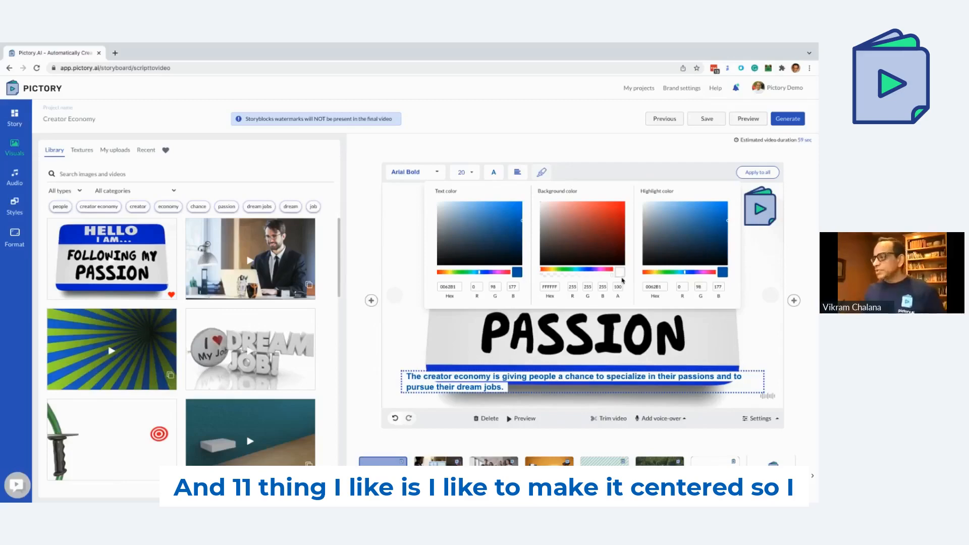
Centre-align the scene 1 caption and apply its text style to all scenes.
{"action": "left_click", "coordinate": [459, 376]}
{"action": "left_click", "coordinate": [517, 173]}
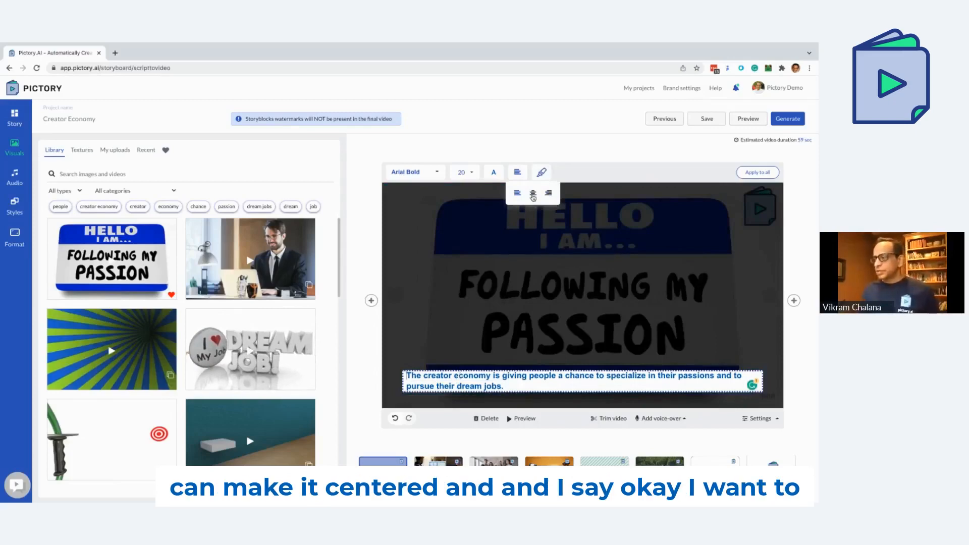
{"action": "left_click", "coordinate": [533, 195]}
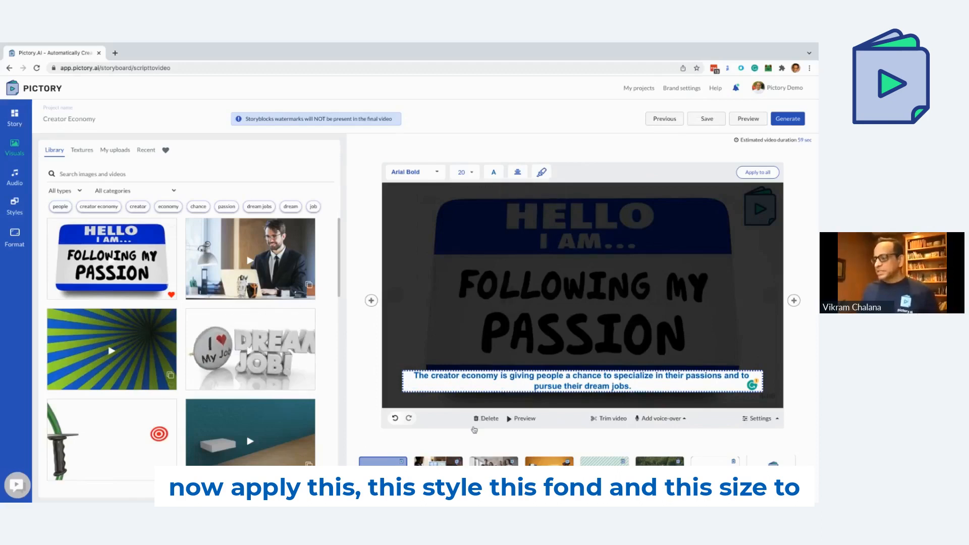
{"action": "left_click", "coordinate": [437, 462]}
{"action": "left_click", "coordinate": [383, 462]}
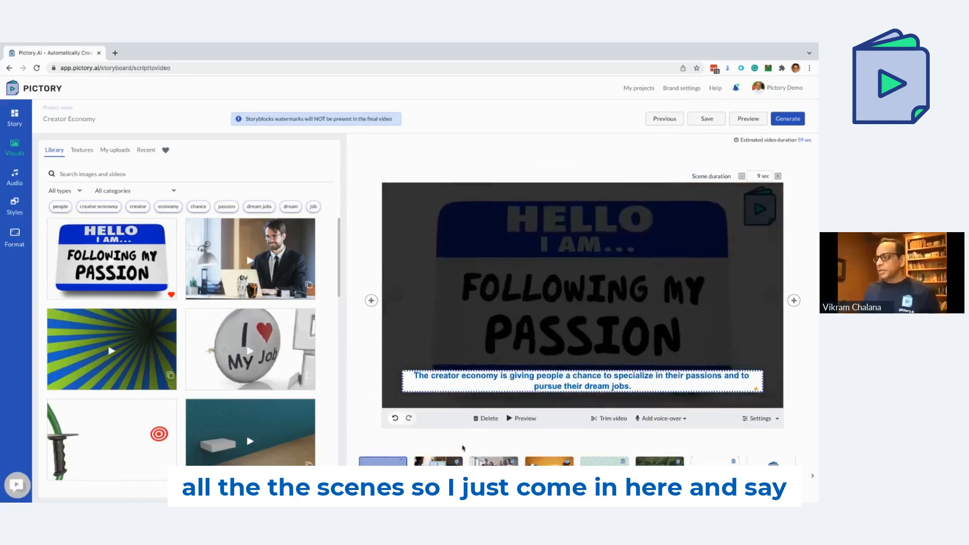
{"action": "left_click", "coordinate": [468, 382]}
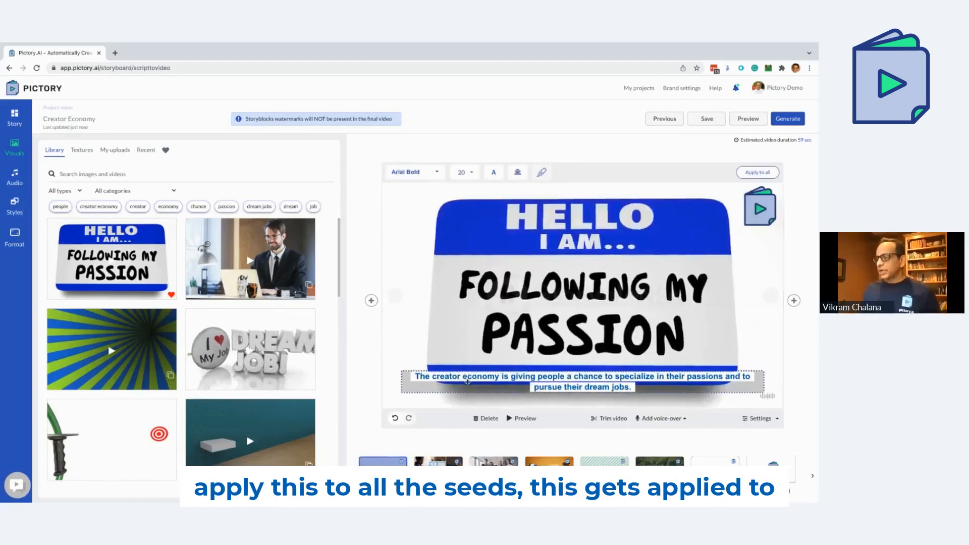
{"action": "left_click", "coordinate": [758, 172]}
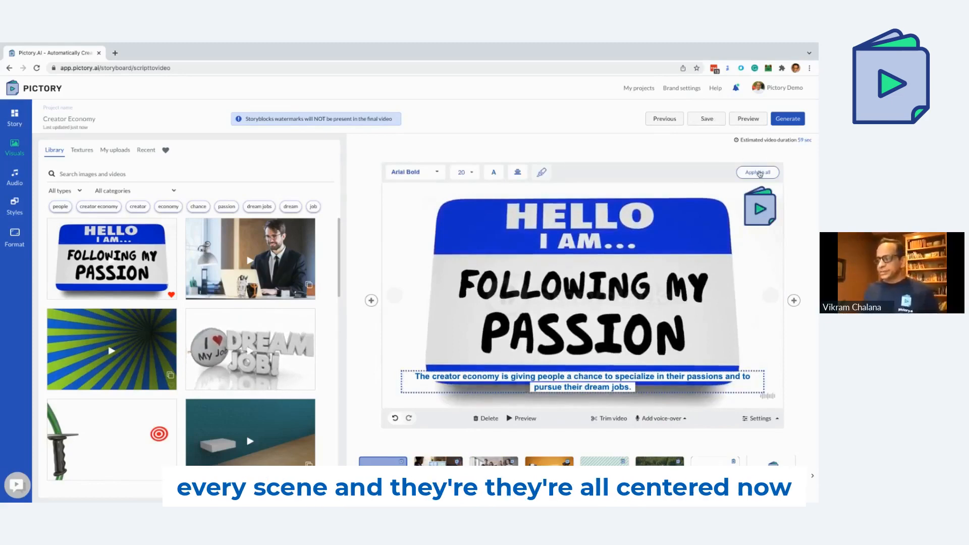
Check the caption style across scenes 2, 3 and 4, returning to scene 1.
{"action": "left_click", "coordinate": [435, 462]}
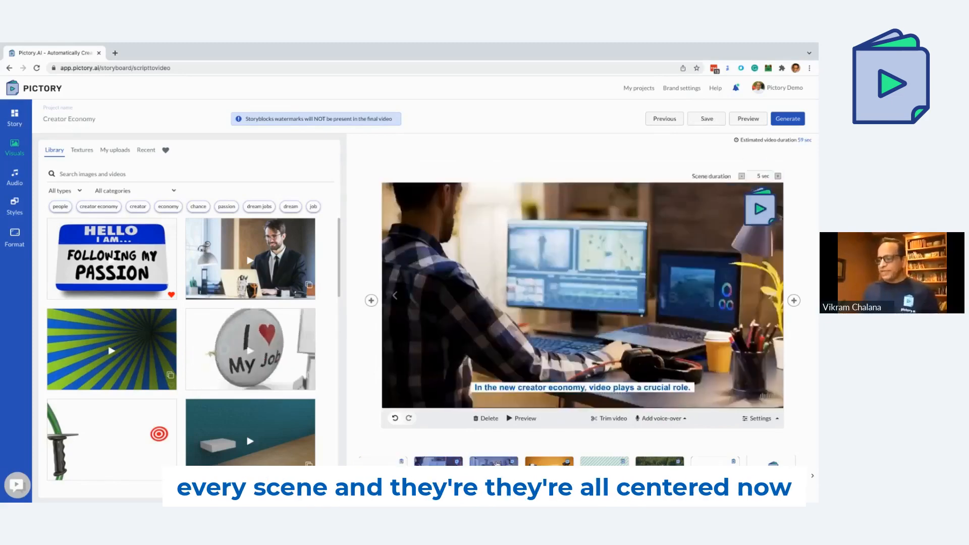
{"action": "left_click", "coordinate": [493, 462]}
{"action": "left_click", "coordinate": [549, 462]}
{"action": "left_click", "coordinate": [493, 461]}
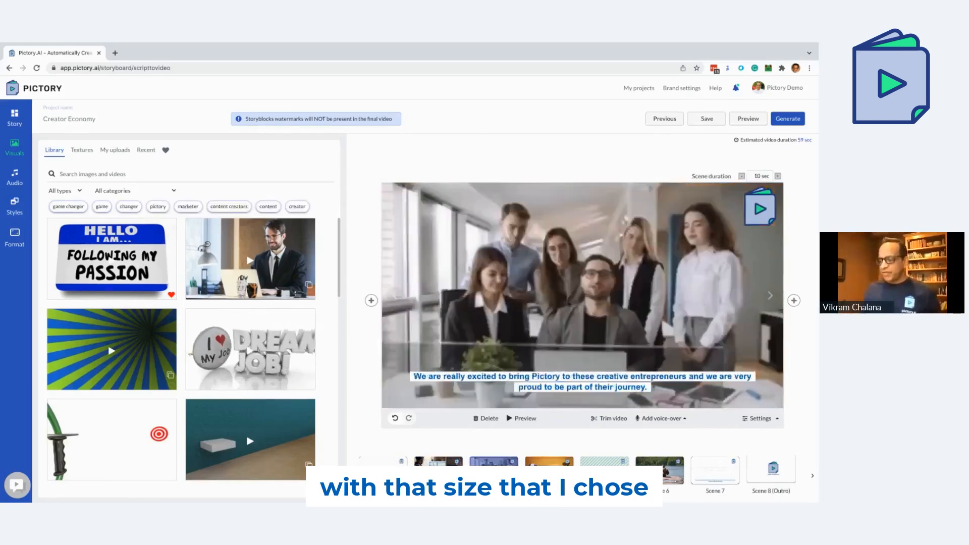
{"action": "left_click", "coordinate": [437, 462]}
{"action": "left_click", "coordinate": [383, 461]}
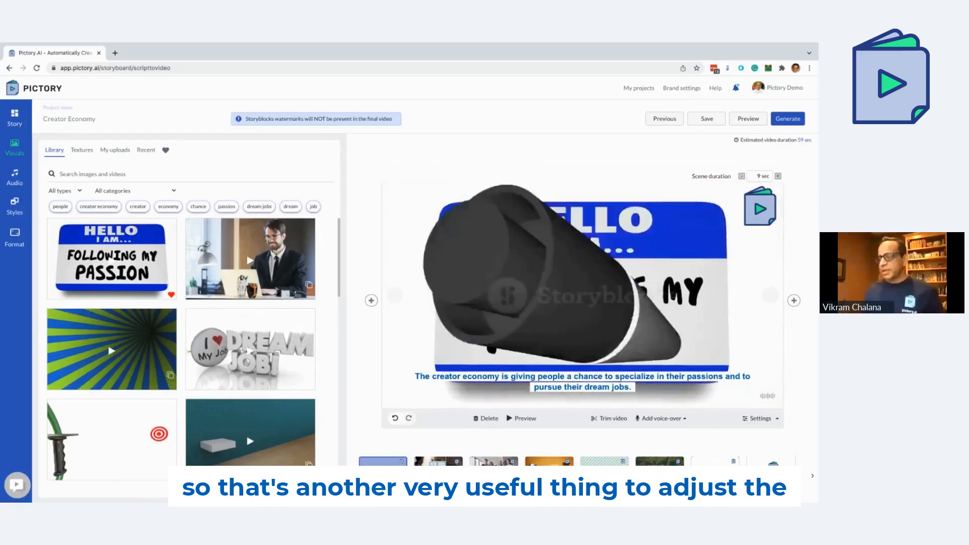
Change the scene 3 caption's highlight colour to red and highlight the word "Pictory" in it.
{"action": "left_click", "coordinate": [438, 469]}
{"action": "left_click", "coordinate": [493, 469]}
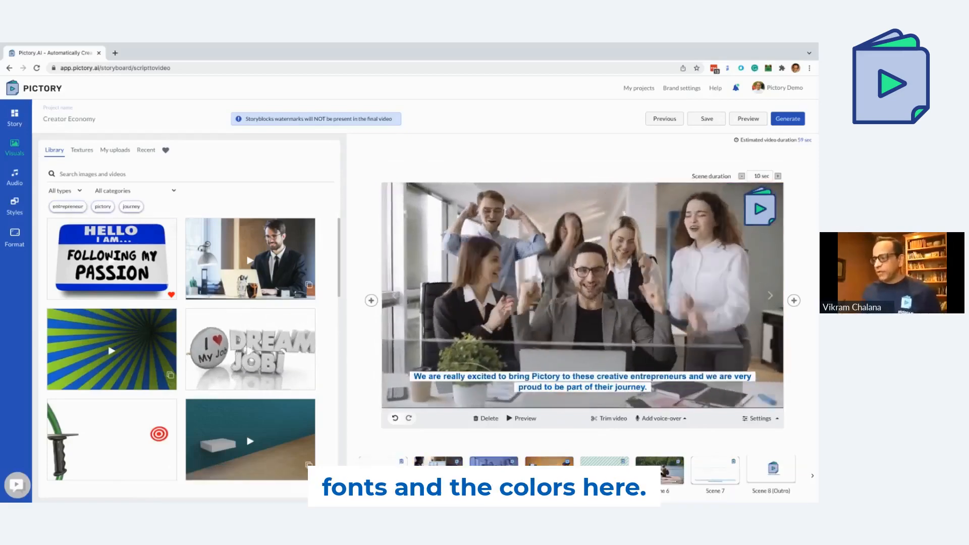
{"action": "left_click", "coordinate": [547, 374]}
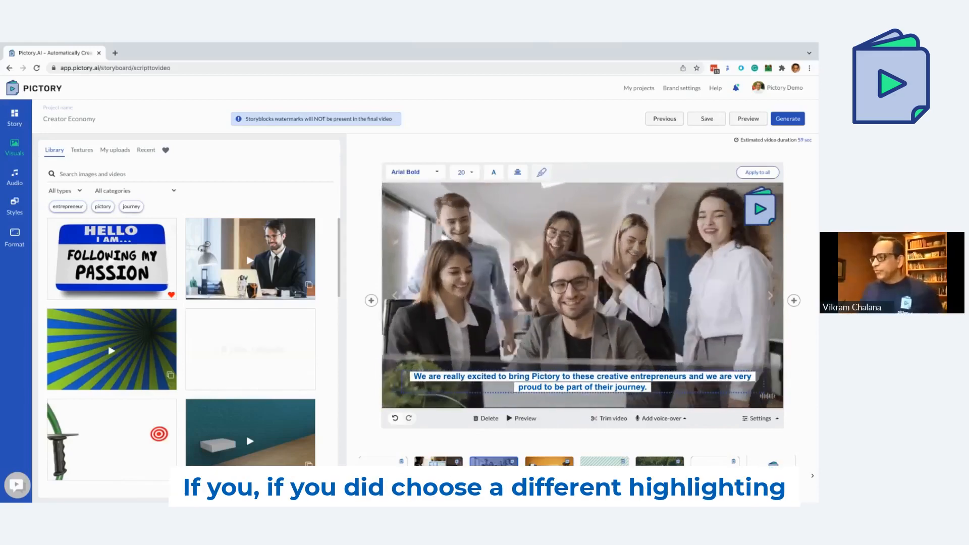
{"action": "left_click", "coordinate": [496, 173]}
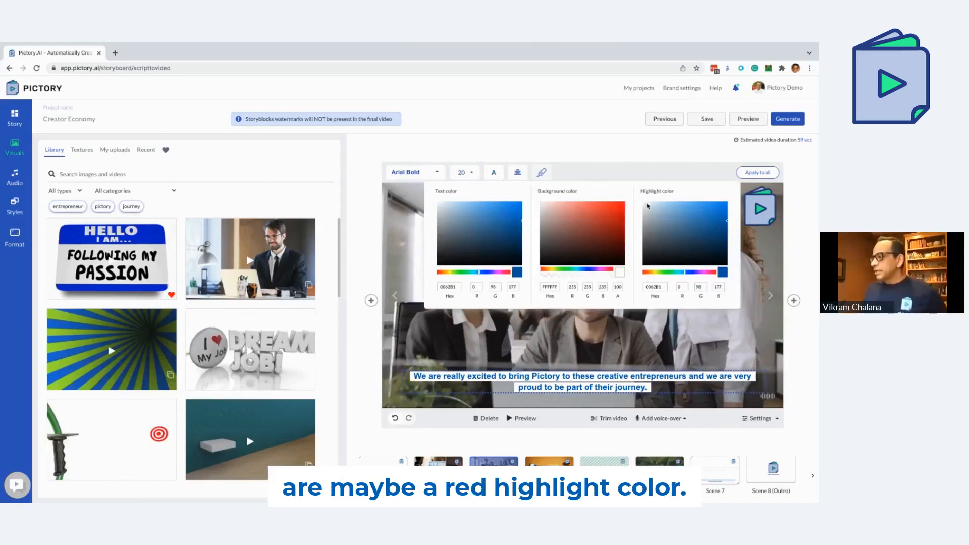
{"action": "left_click", "coordinate": [648, 275]}
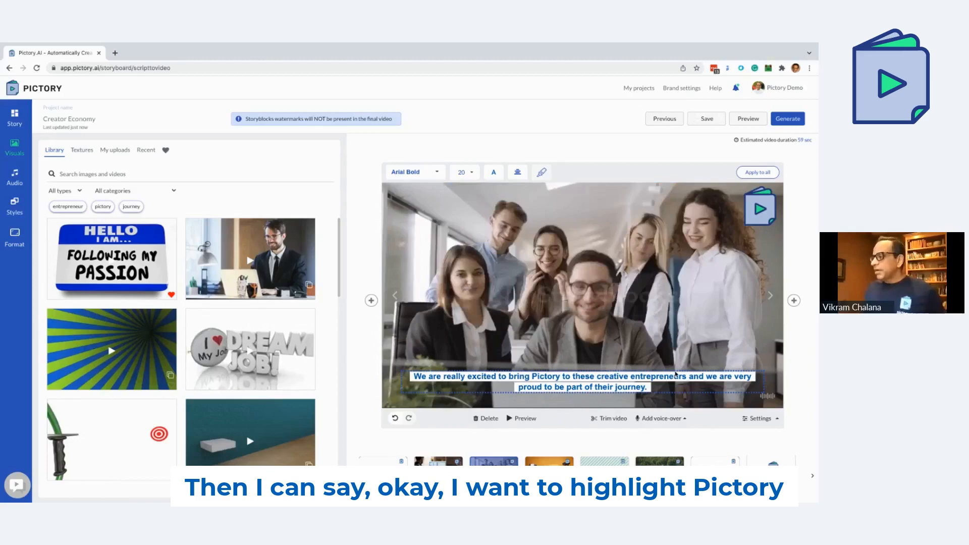
{"action": "double_click", "coordinate": [549, 376]}
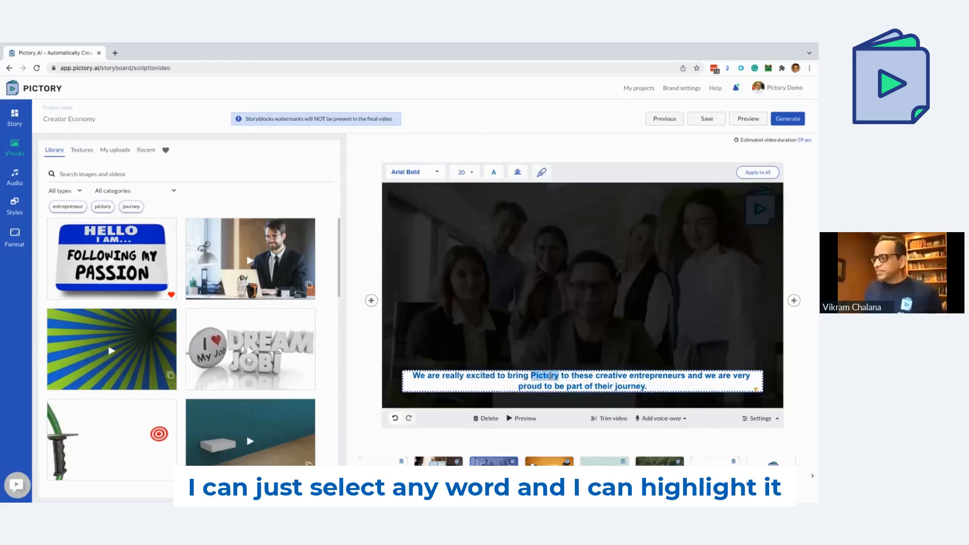
{"action": "left_click", "coordinate": [542, 172]}
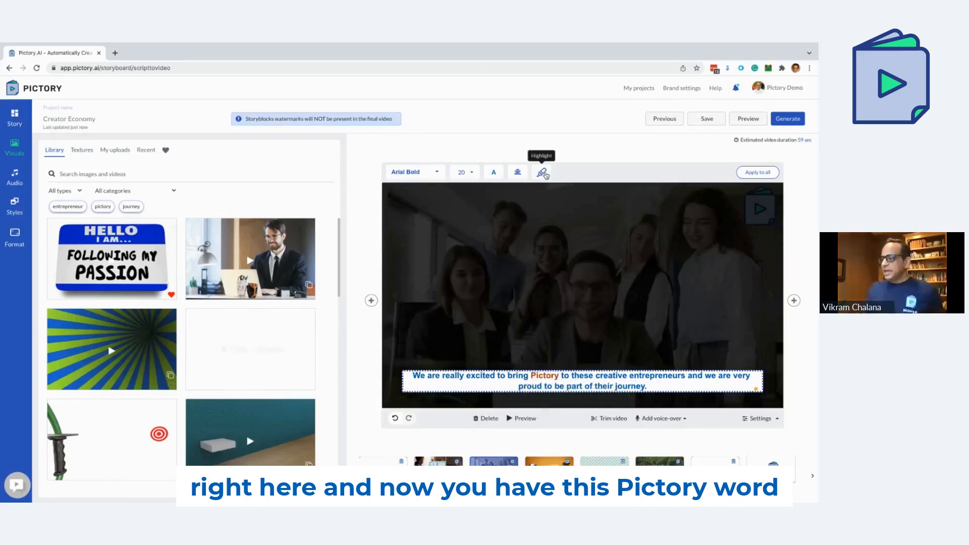
{"action": "left_click", "coordinate": [592, 457]}
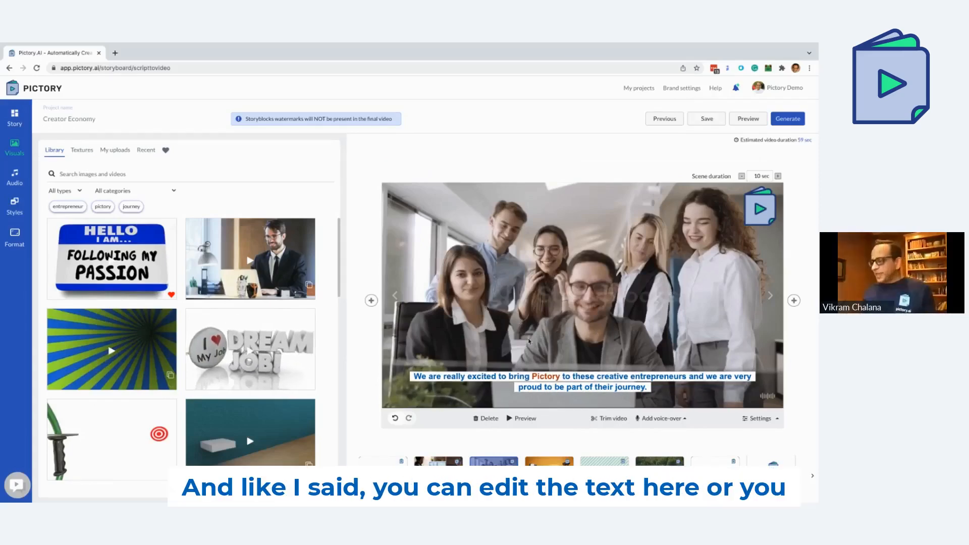
{"action": "left_click", "coordinate": [585, 379]}
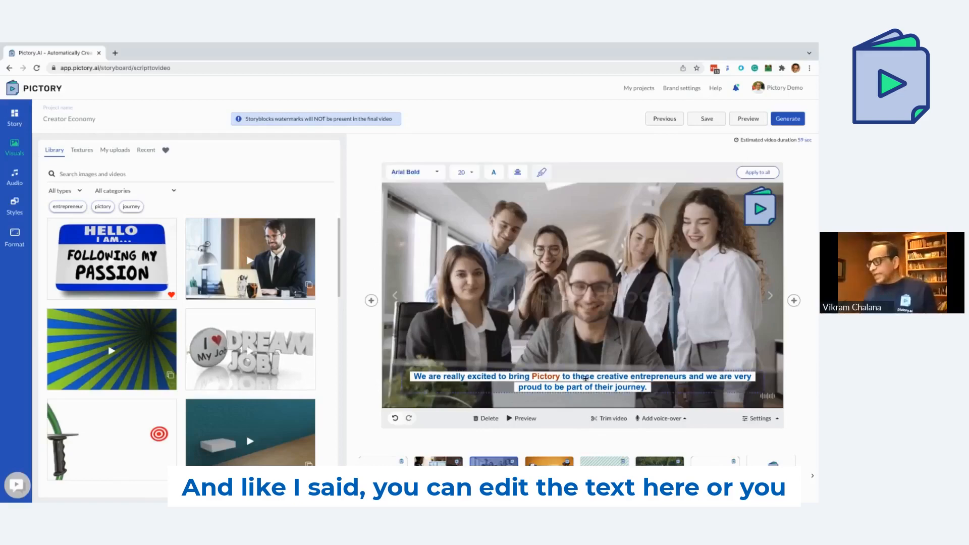
{"action": "double_click", "coordinate": [600, 377]}
{"action": "left_click", "coordinate": [600, 382]}
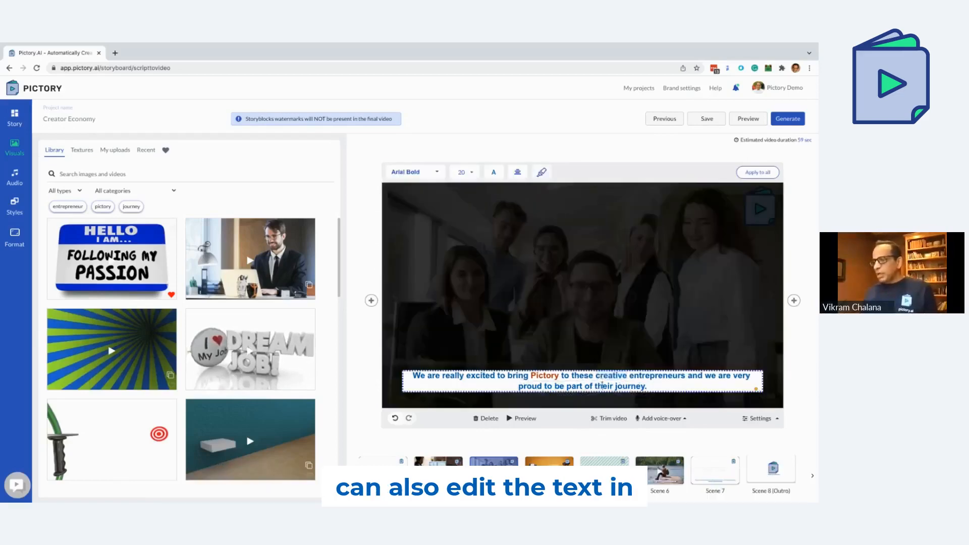
Edit scene 3's text in the story script so it reads "Pictory here to these creative entrepreneurs".
{"action": "left_click", "coordinate": [13, 118]}
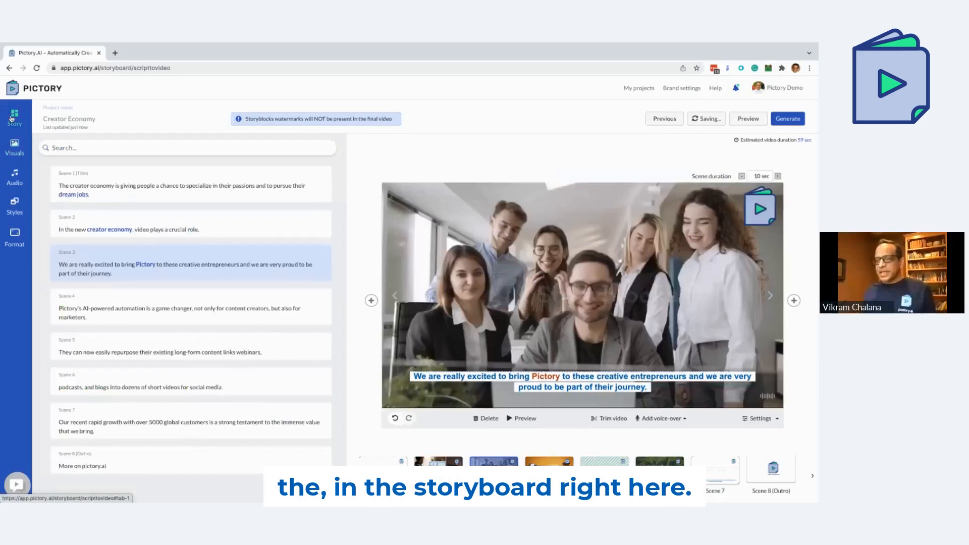
{"action": "double_click", "coordinate": [228, 265]}
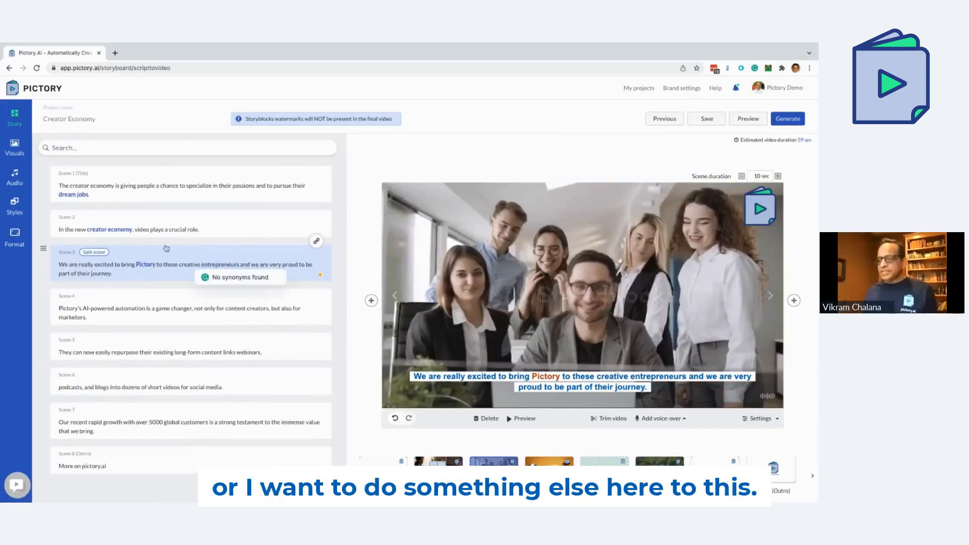
{"action": "key", "text": "BackSpace"}
{"action": "key", "text": "BackSpace"}
{"action": "key", "text": "BackSpace"}
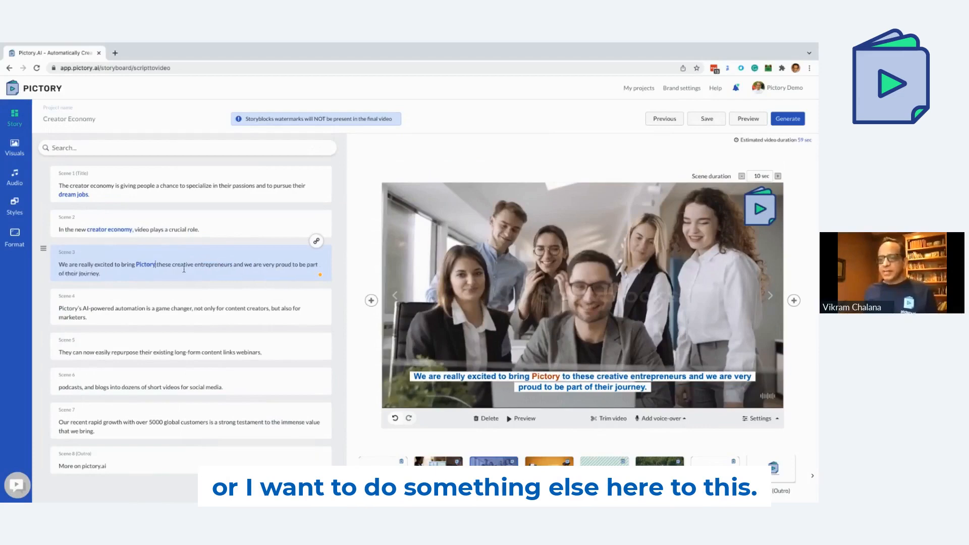
{"action": "type", "text": "here"}
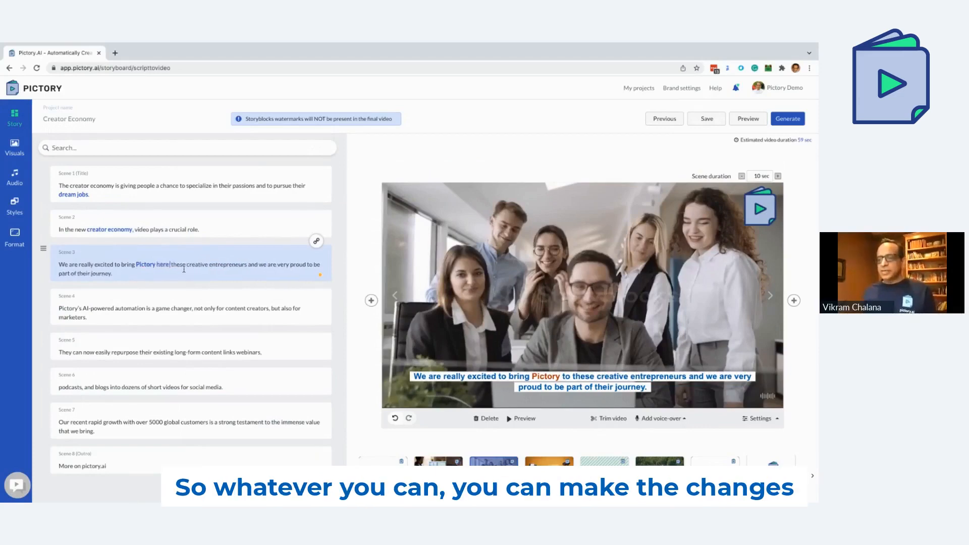
{"action": "type", "text": " to"}
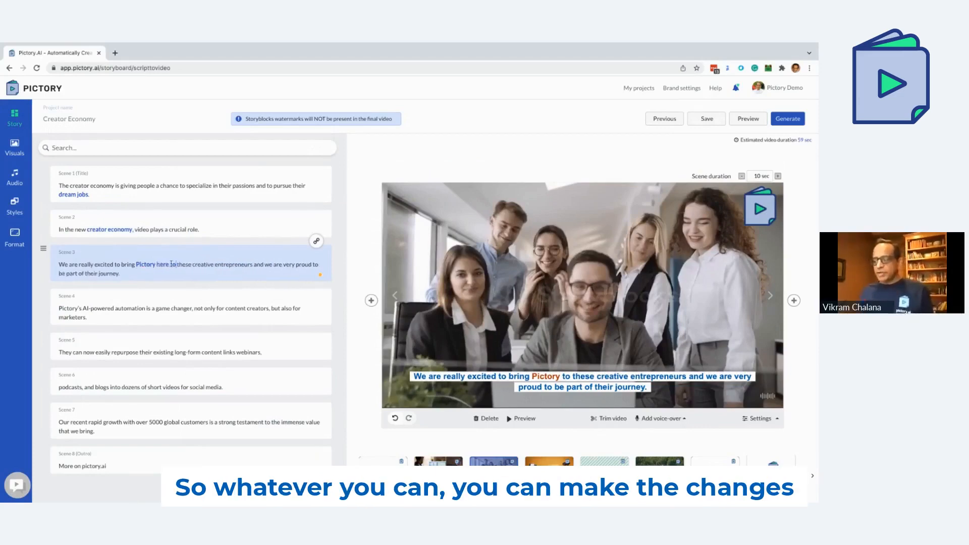
Apply the edited scene 3 story text to that scene's caption.
{"action": "left_click", "coordinate": [423, 268]}
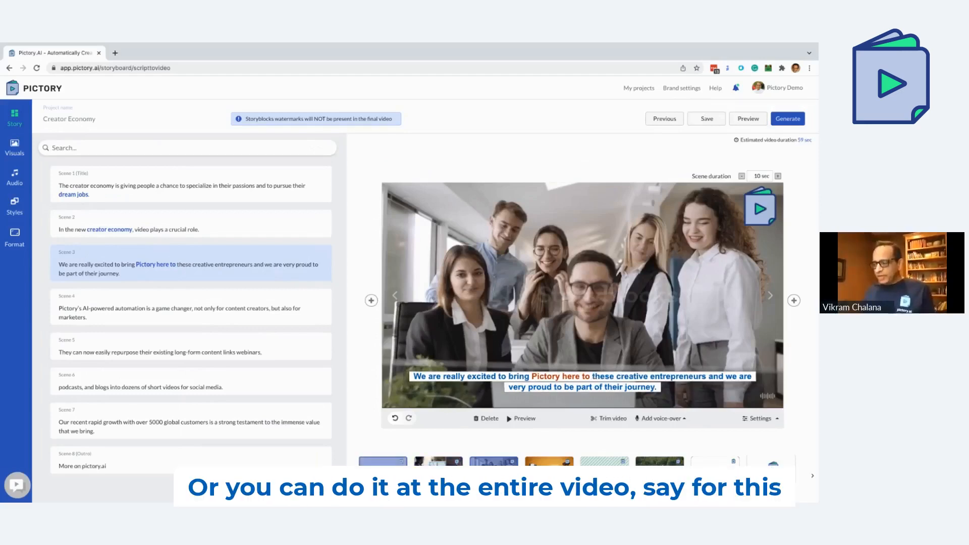
Move the scene 1 caption to the top of the frame and compare it with scene 2's caption position.
{"action": "left_click", "coordinate": [382, 469]}
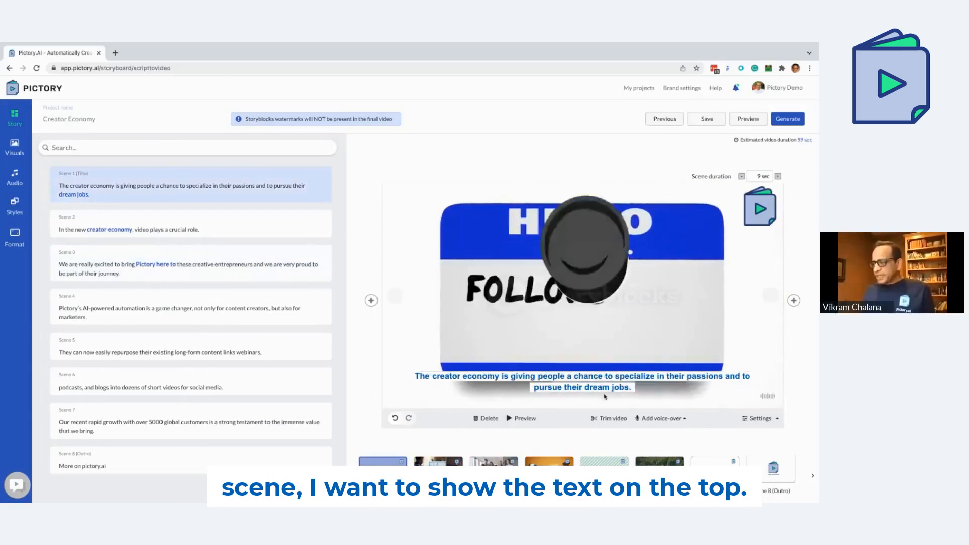
{"action": "left_click_drag", "start_coordinate": [588, 380], "coordinate": [590, 195]}
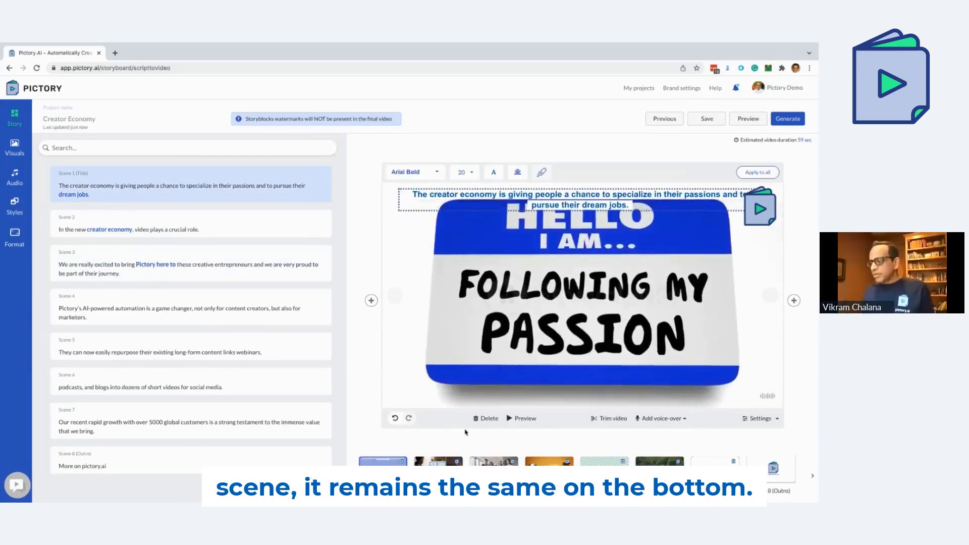
{"action": "left_click", "coordinate": [438, 462]}
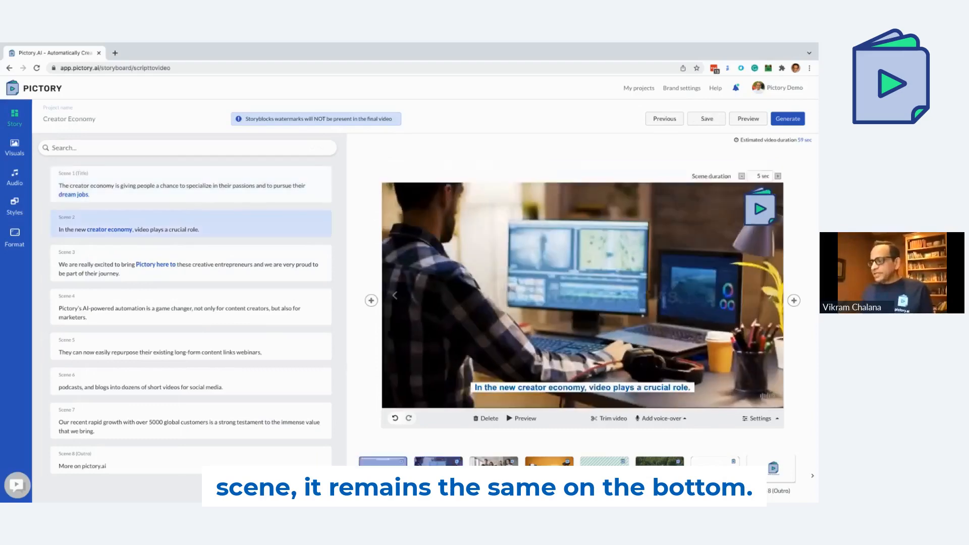
{"action": "left_click", "coordinate": [383, 462]}
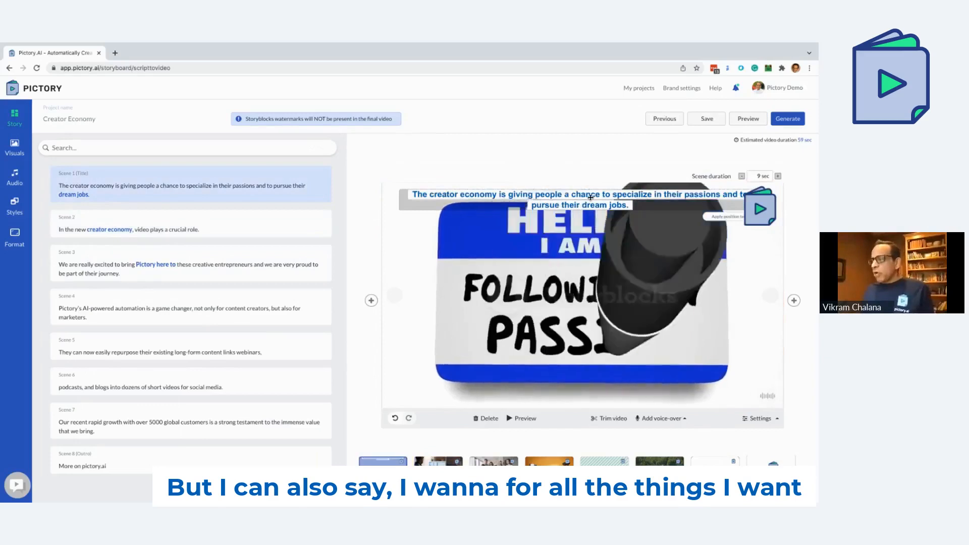
Move the scene 1 caption to the middle of the frame and apply that position to all scenes.
{"action": "left_click_drag", "start_coordinate": [601, 199], "coordinate": [600, 289]}
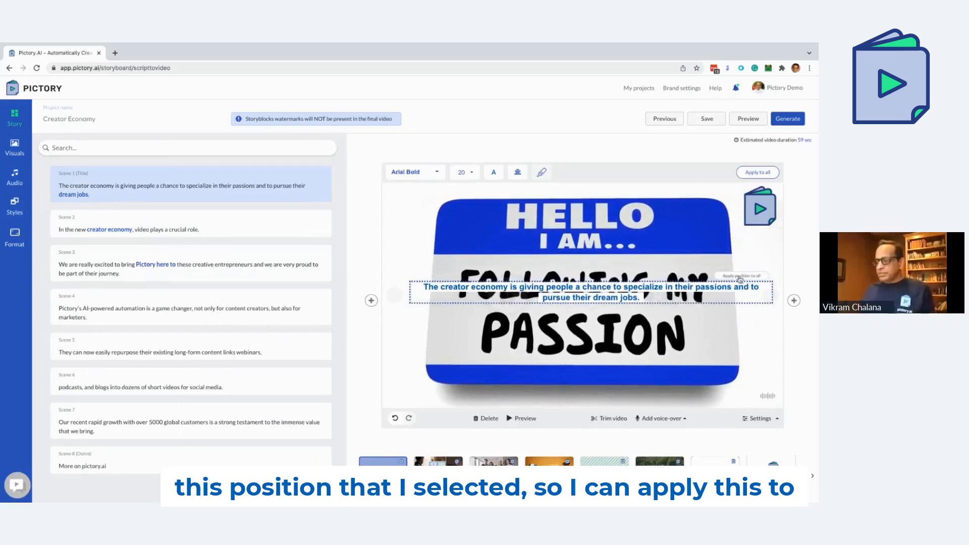
{"action": "left_click", "coordinate": [740, 276]}
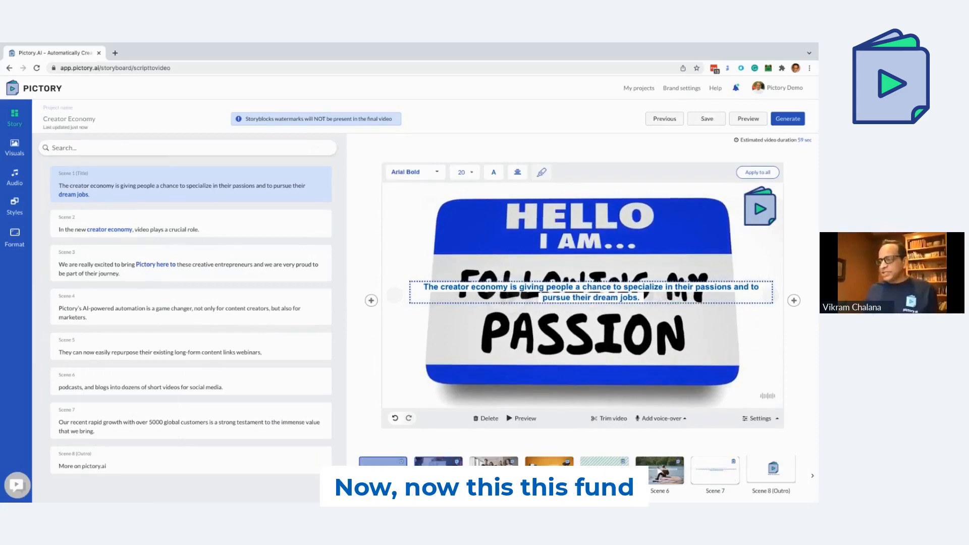
Check the caption position across scenes 2, 3, 4, 6 and 7, returning to scene 1.
{"action": "left_click", "coordinate": [438, 469]}
{"action": "left_click", "coordinate": [494, 470]}
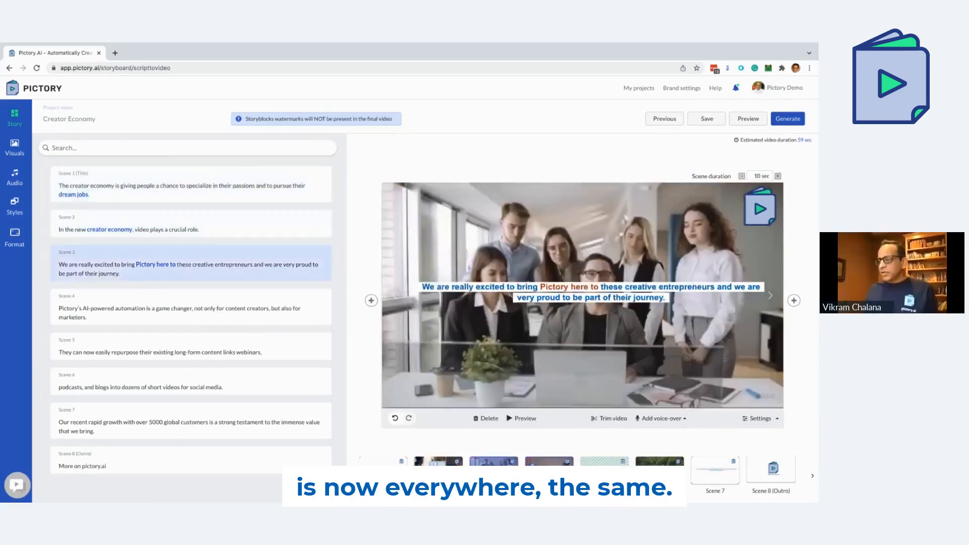
{"action": "left_click", "coordinate": [549, 469]}
{"action": "left_click", "coordinate": [660, 469]}
{"action": "left_click", "coordinate": [714, 469]}
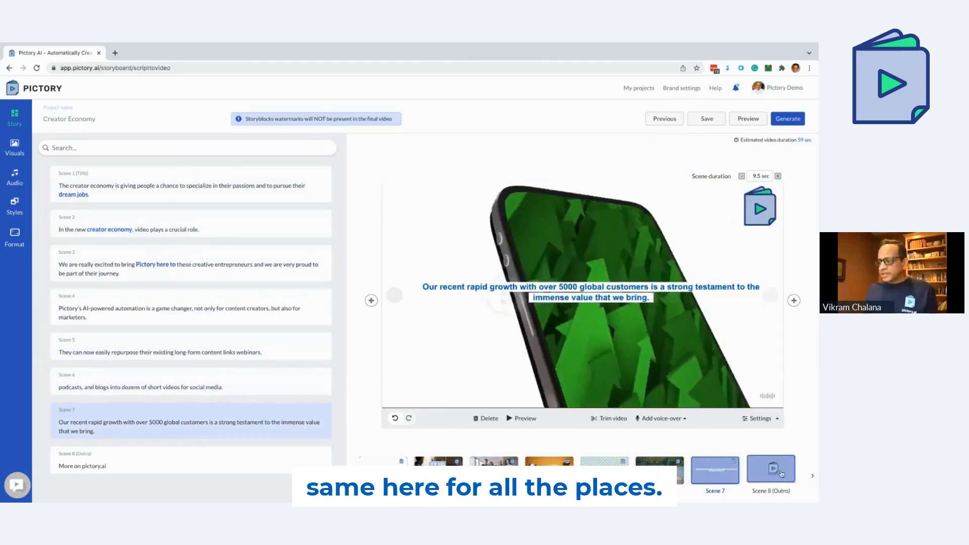
{"action": "left_click", "coordinate": [383, 469]}
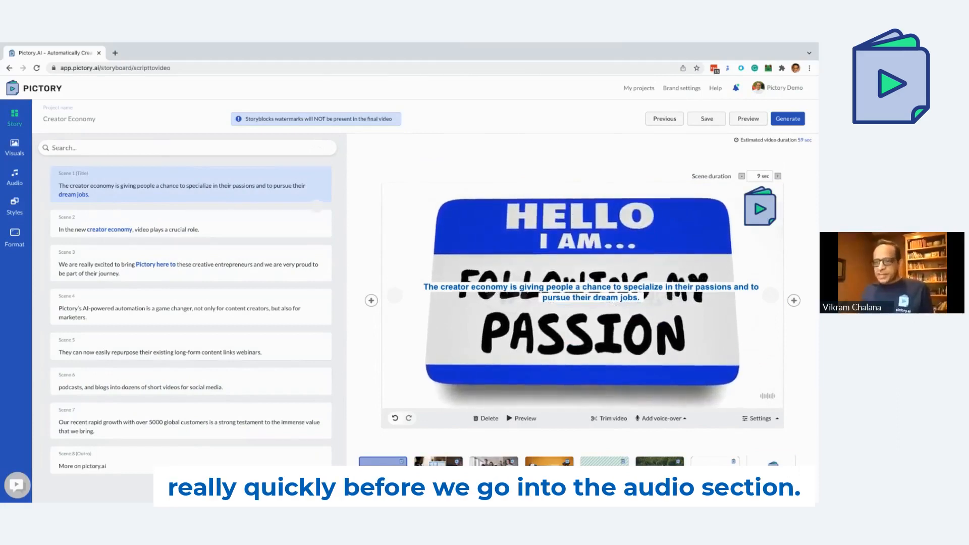
Browse the caption style themes and apply Theme 7 to the video.
{"action": "left_click", "coordinate": [15, 207]}
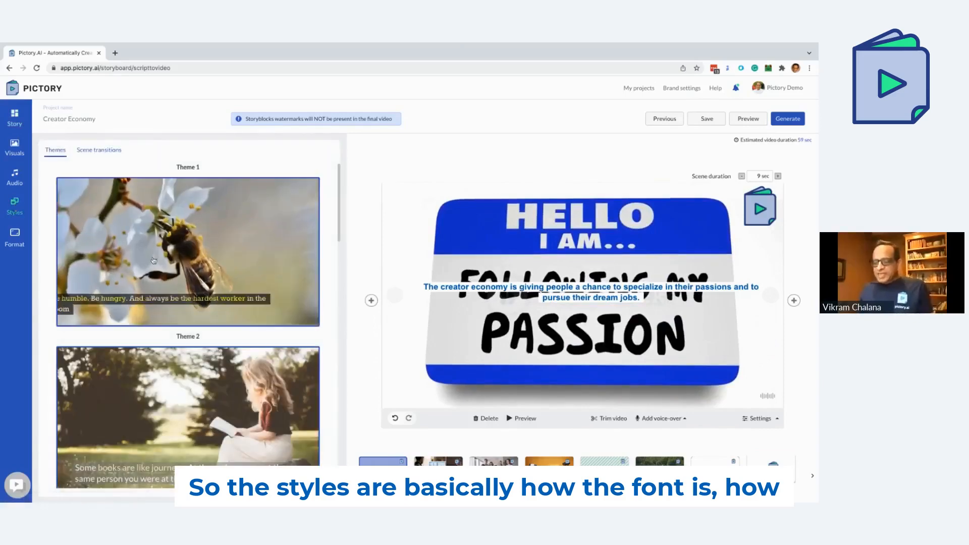
{"action": "scroll", "coordinate": [154, 271], "scroll_direction": "down", "scroll_amount": 1}
{"action": "scroll", "coordinate": [154, 272], "scroll_direction": "down", "scroll_amount": 2}
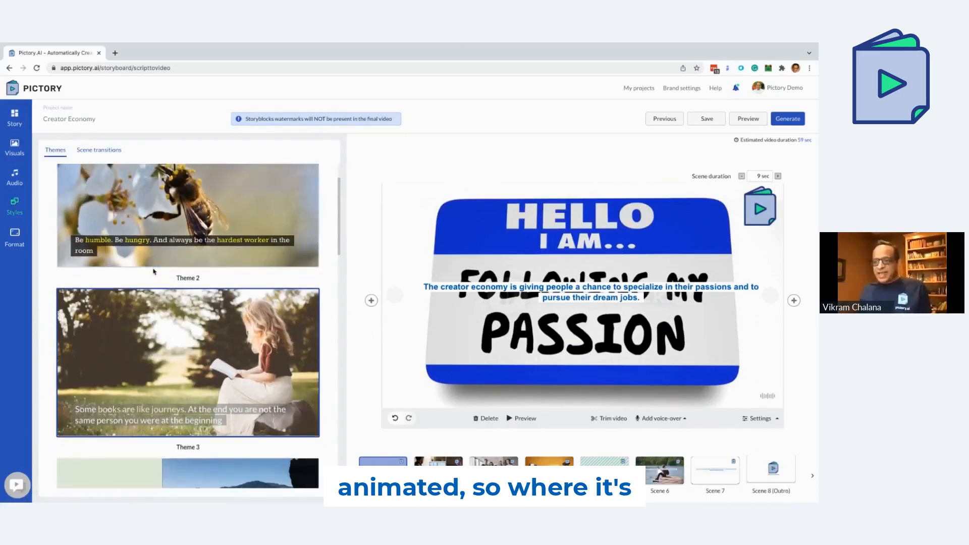
{"action": "scroll", "coordinate": [151, 283], "scroll_direction": "up", "scroll_amount": 2}
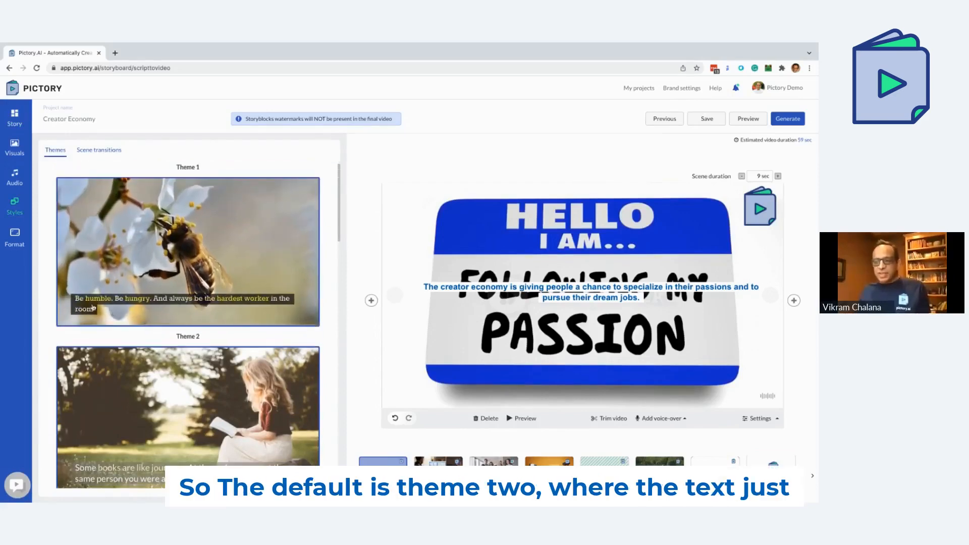
{"action": "scroll", "coordinate": [116, 340], "scroll_direction": "down", "scroll_amount": 3}
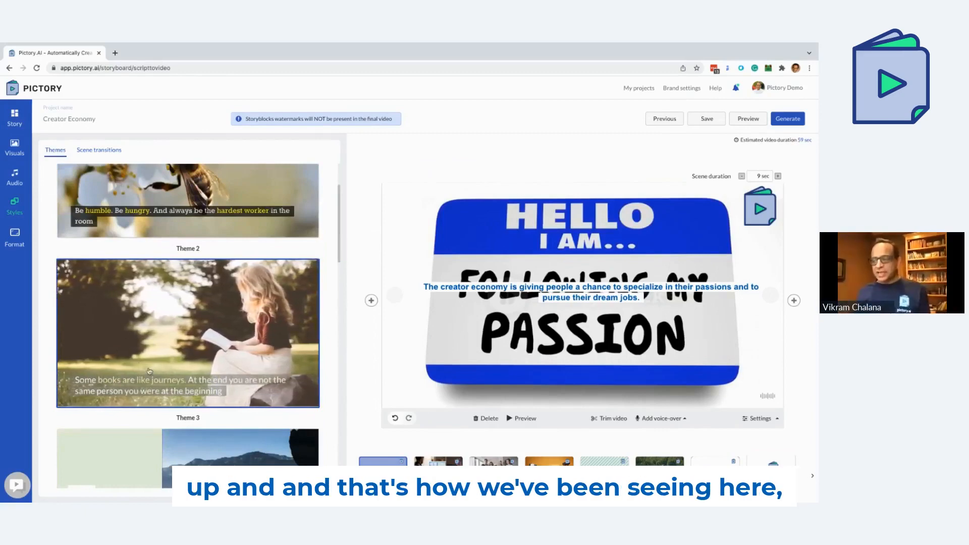
{"action": "left_click", "coordinate": [521, 291]}
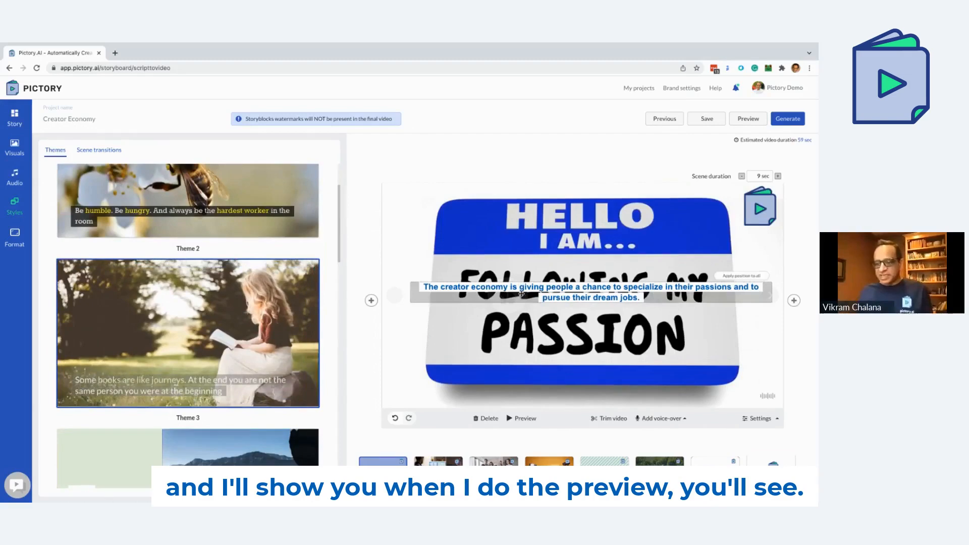
{"action": "scroll", "coordinate": [172, 354], "scroll_direction": "down", "scroll_amount": 3}
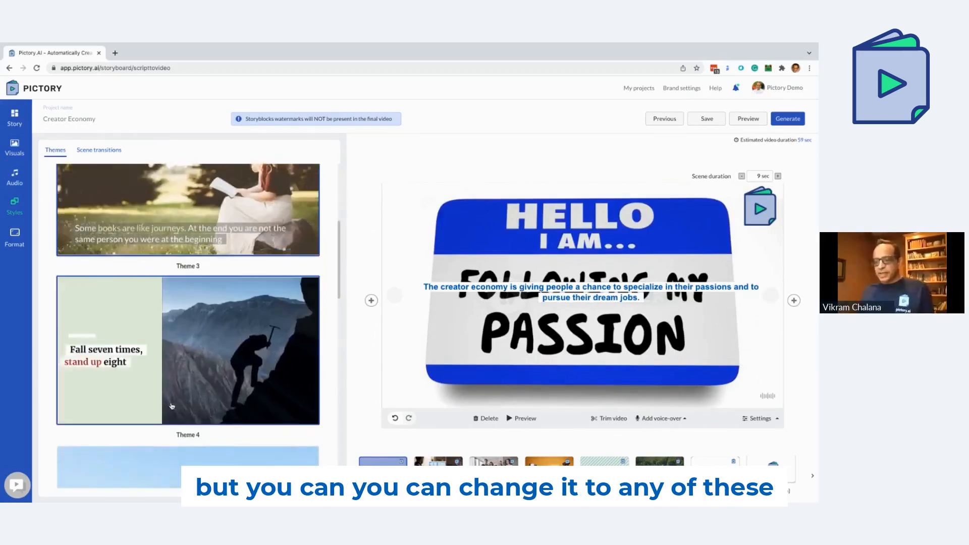
{"action": "scroll", "coordinate": [171, 406], "scroll_direction": "down", "scroll_amount": 5}
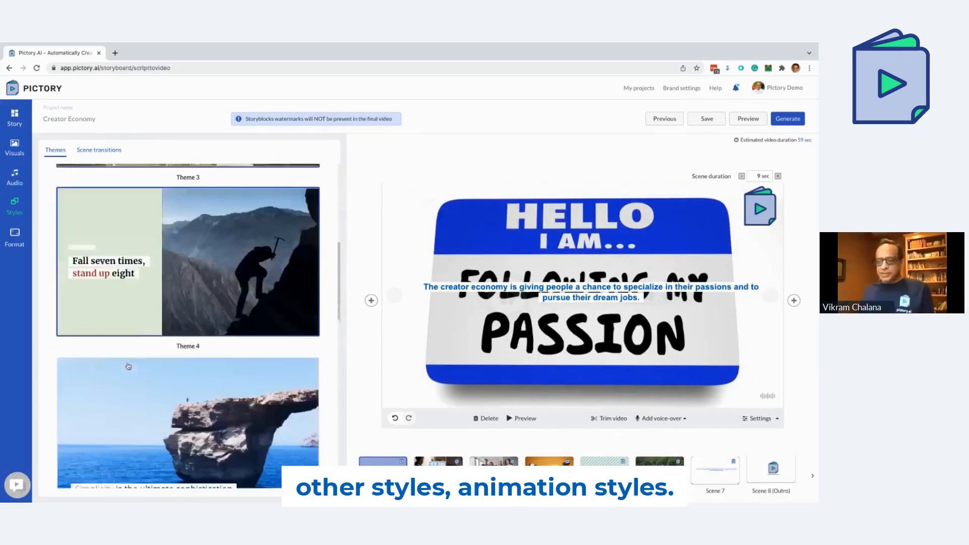
{"action": "scroll", "coordinate": [130, 368], "scroll_direction": "down", "scroll_amount": 2}
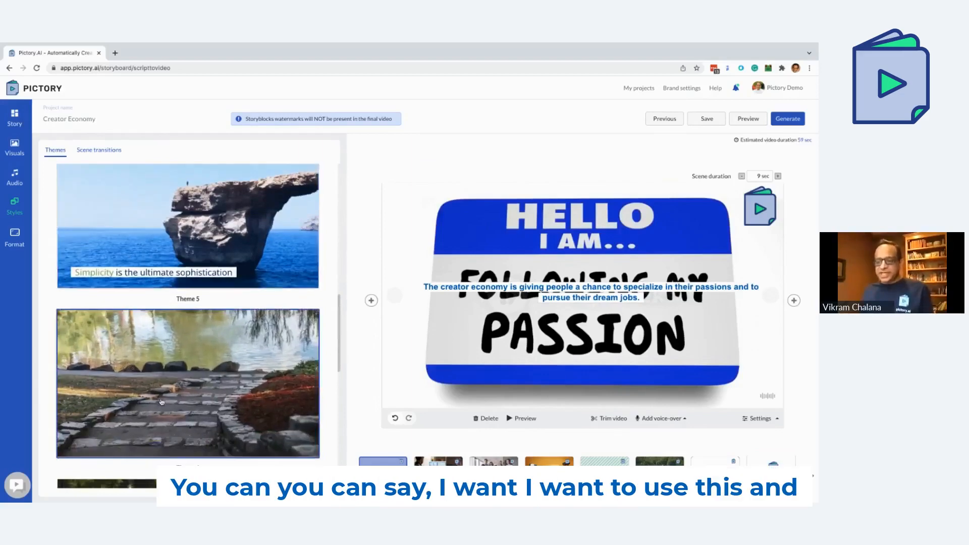
{"action": "scroll", "coordinate": [162, 403], "scroll_direction": "down", "scroll_amount": 4}
{"action": "scroll", "coordinate": [162, 402], "scroll_direction": "down", "scroll_amount": 3}
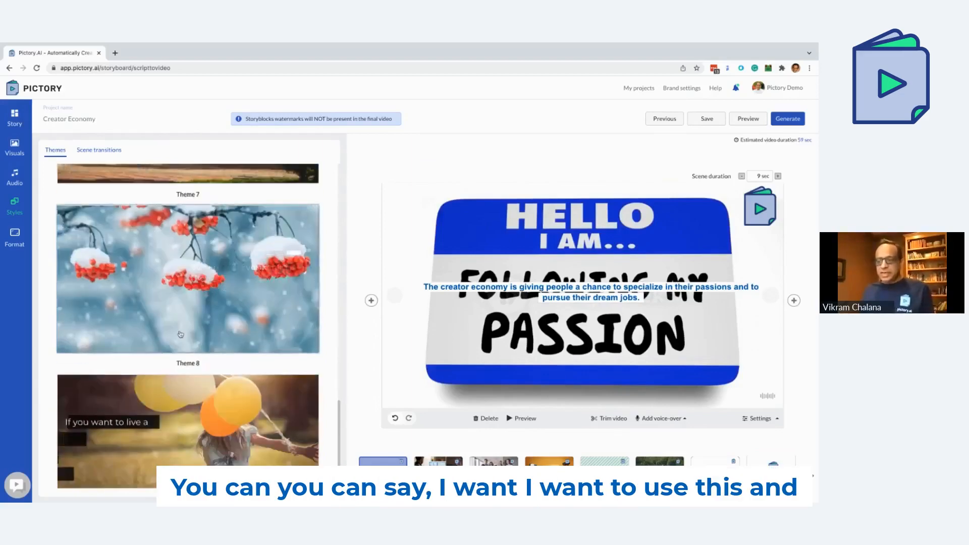
{"action": "left_click", "coordinate": [228, 290]}
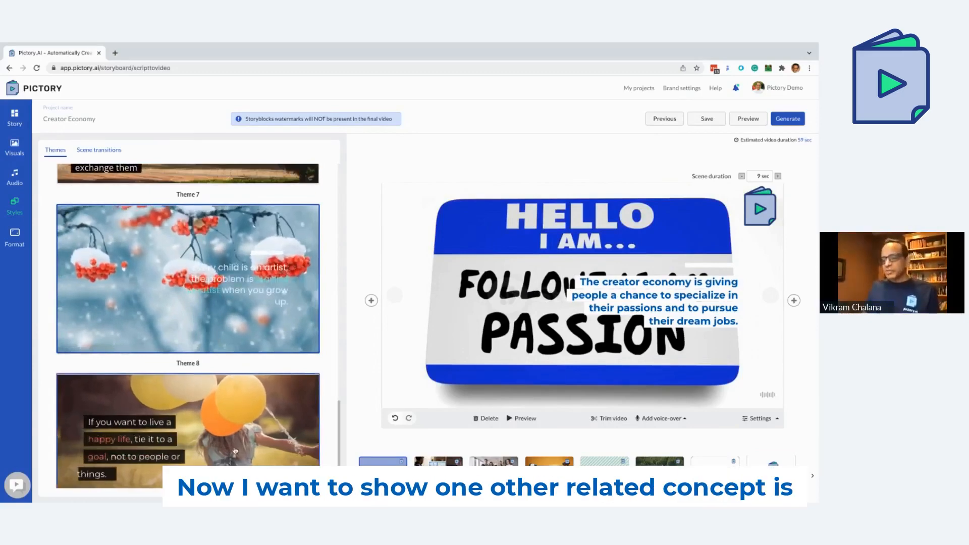
{"action": "scroll", "coordinate": [235, 451], "scroll_direction": "down", "scroll_amount": 1}
{"action": "scroll", "coordinate": [235, 451], "scroll_direction": "up", "scroll_amount": 15}
{"action": "scroll", "coordinate": [235, 451], "scroll_direction": "up", "scroll_amount": 5}
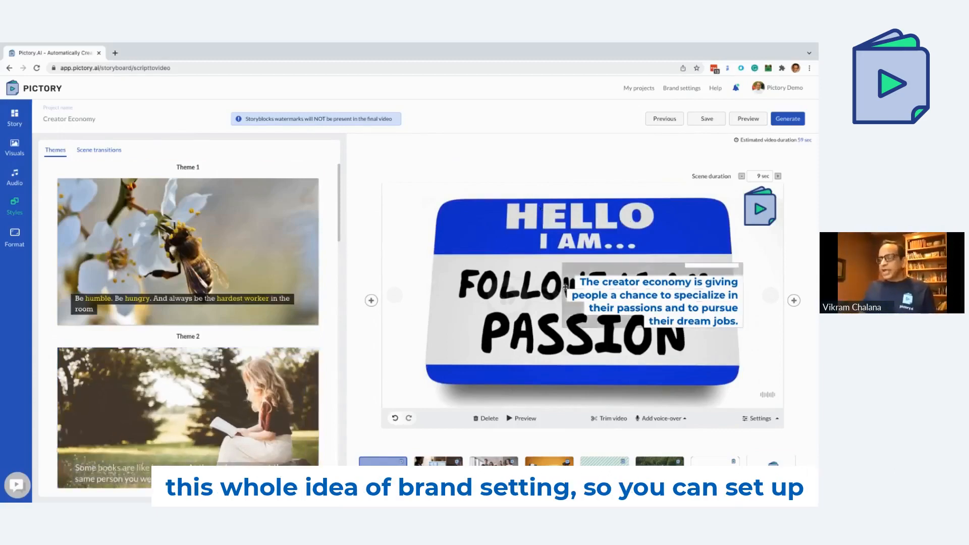
Open the brand settings and compare the text style options for the Title and Scenes sections.
{"action": "left_click", "coordinate": [683, 89]}
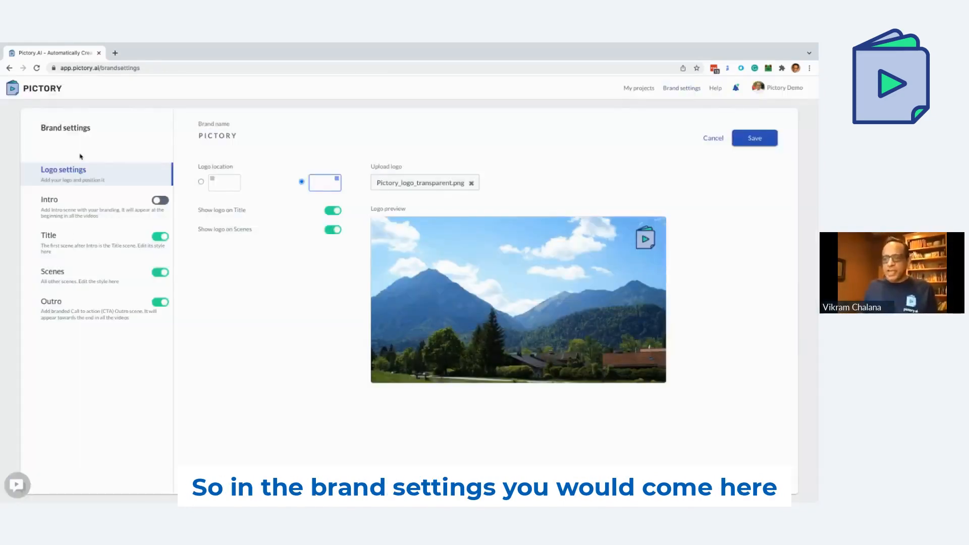
{"action": "left_click", "coordinate": [73, 247]}
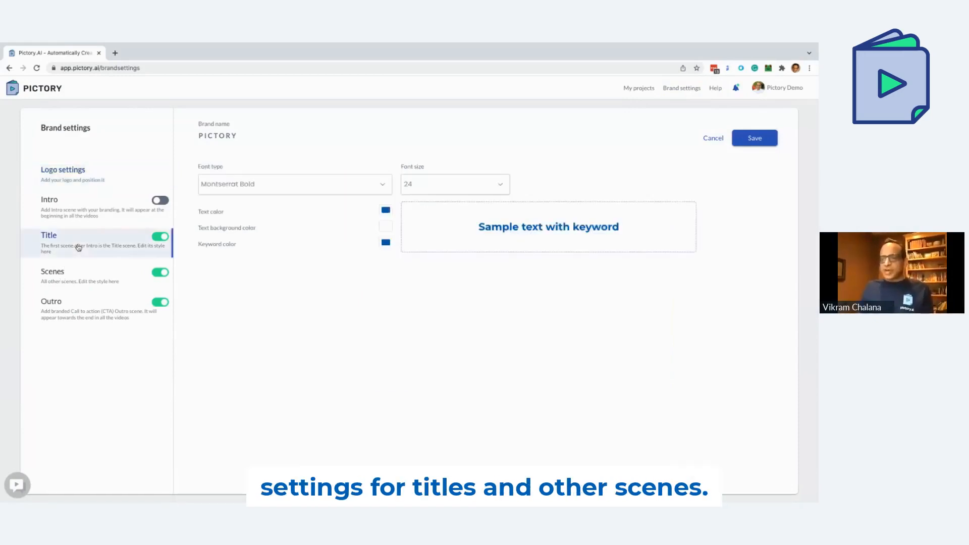
{"action": "left_click", "coordinate": [79, 276]}
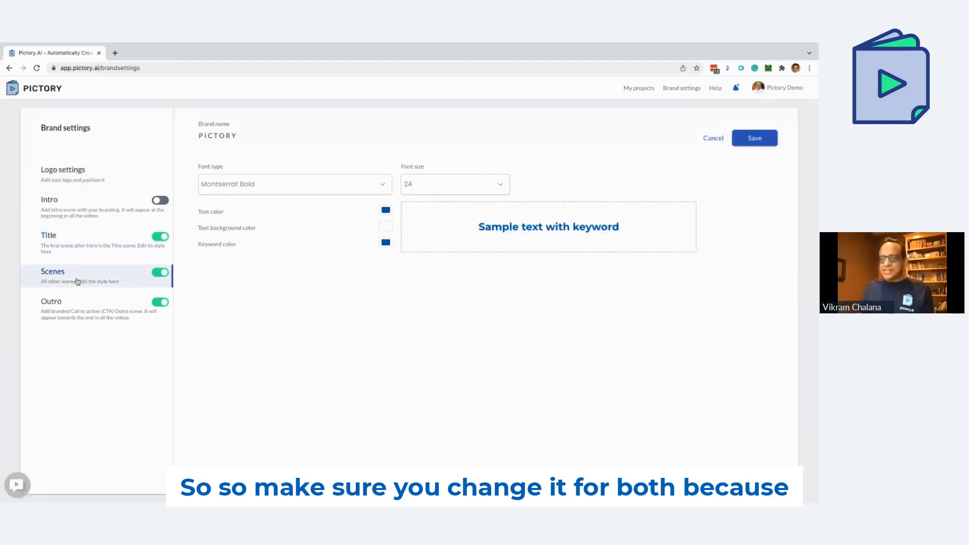
{"action": "left_click", "coordinate": [78, 247]}
{"action": "left_click", "coordinate": [83, 272]}
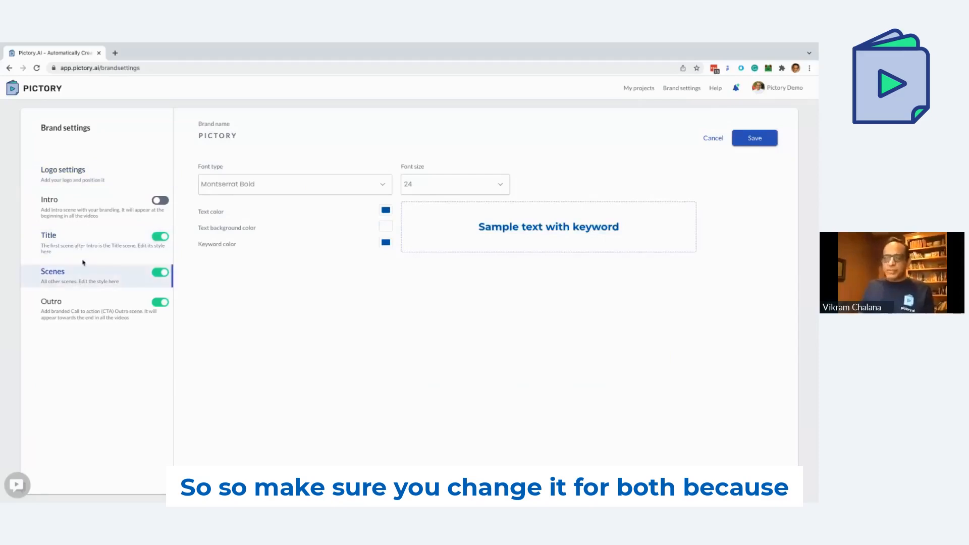
{"action": "left_click", "coordinate": [80, 250]}
{"action": "left_click", "coordinate": [81, 282]}
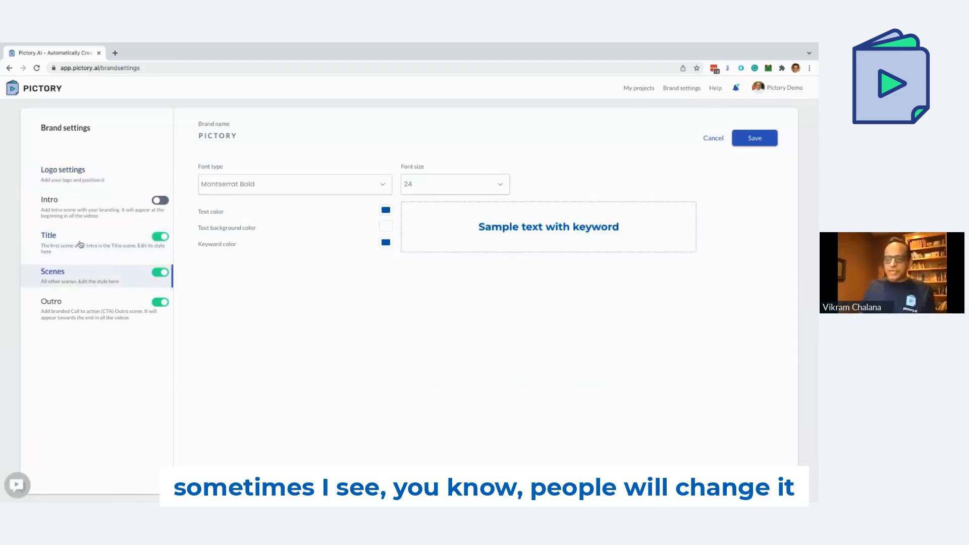
{"action": "left_click", "coordinate": [80, 251]}
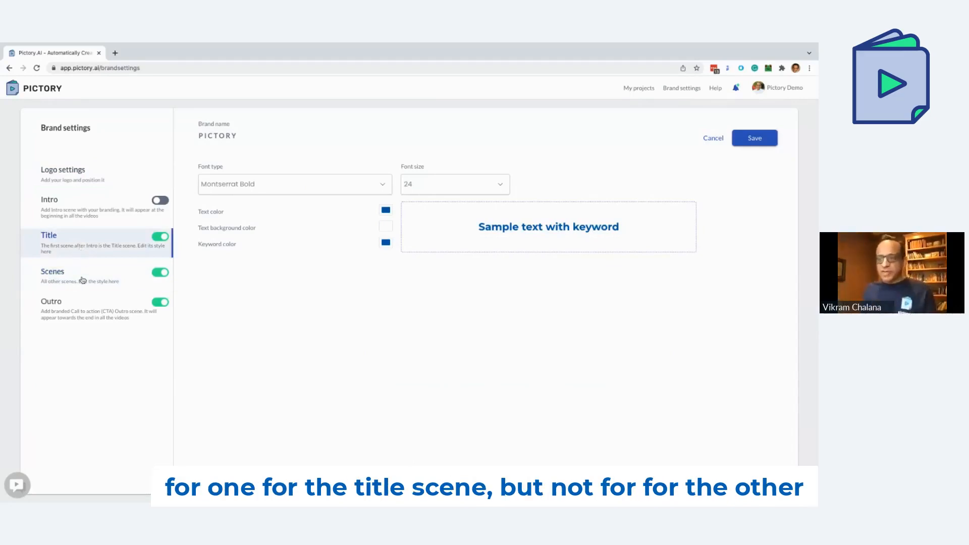
{"action": "left_click", "coordinate": [82, 280]}
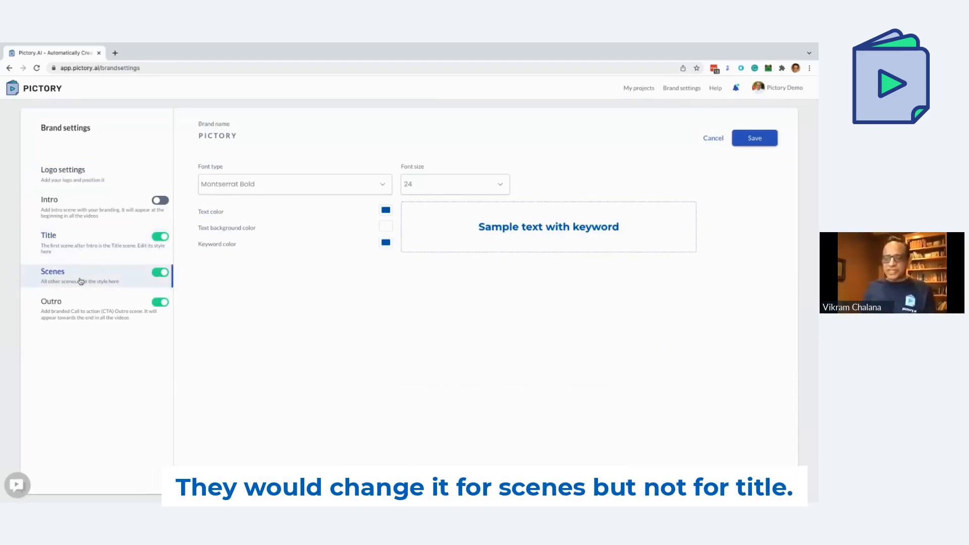
{"action": "left_click", "coordinate": [77, 247]}
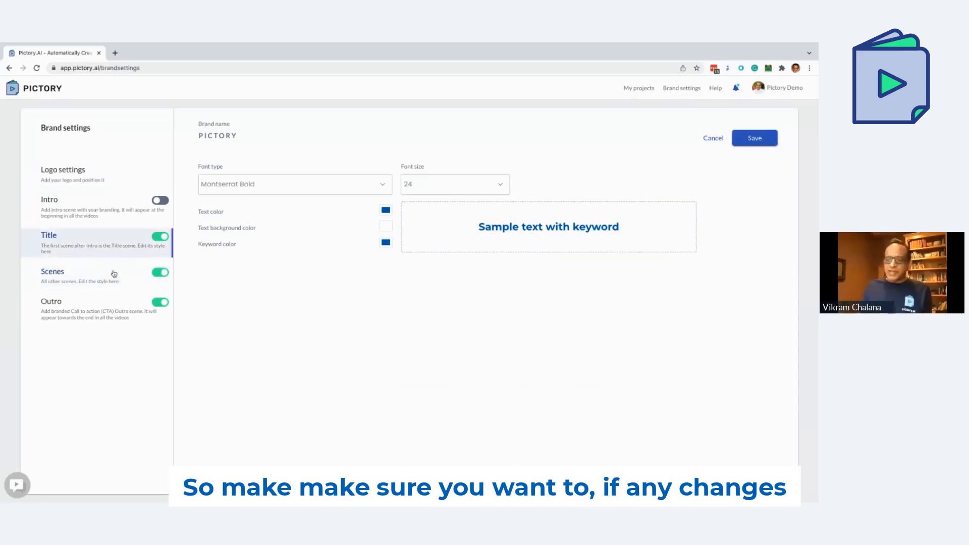
{"action": "left_click", "coordinate": [100, 283]}
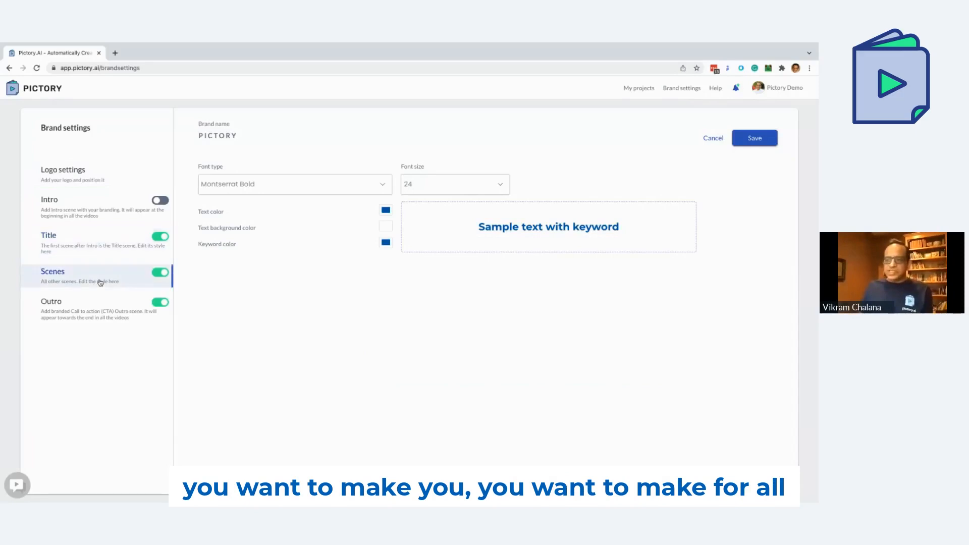
{"action": "left_click", "coordinate": [98, 252]}
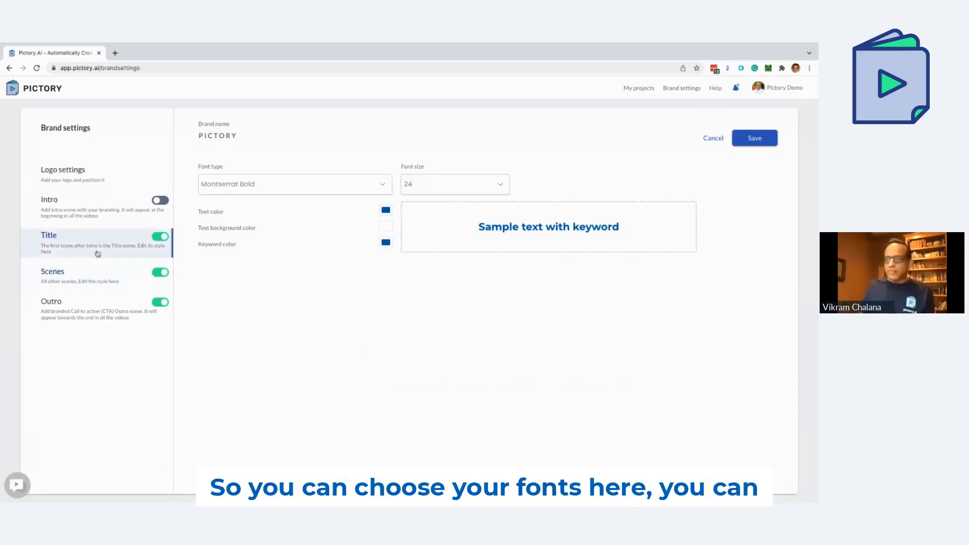
Examine the font, brand name and colour settings of the Title style, and check the Scenes style again.
{"action": "left_click", "coordinate": [283, 190]}
{"action": "left_click", "coordinate": [339, 145]}
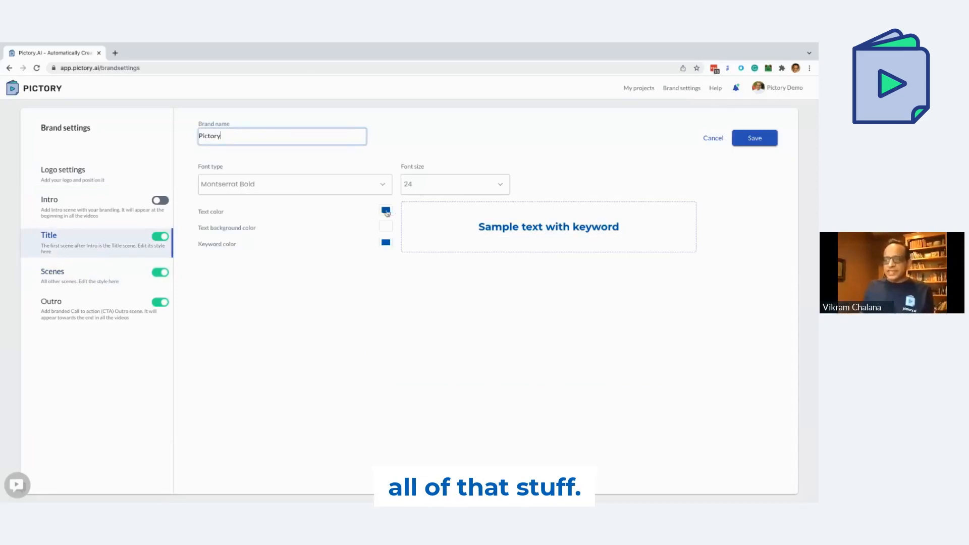
{"action": "left_click", "coordinate": [94, 276]}
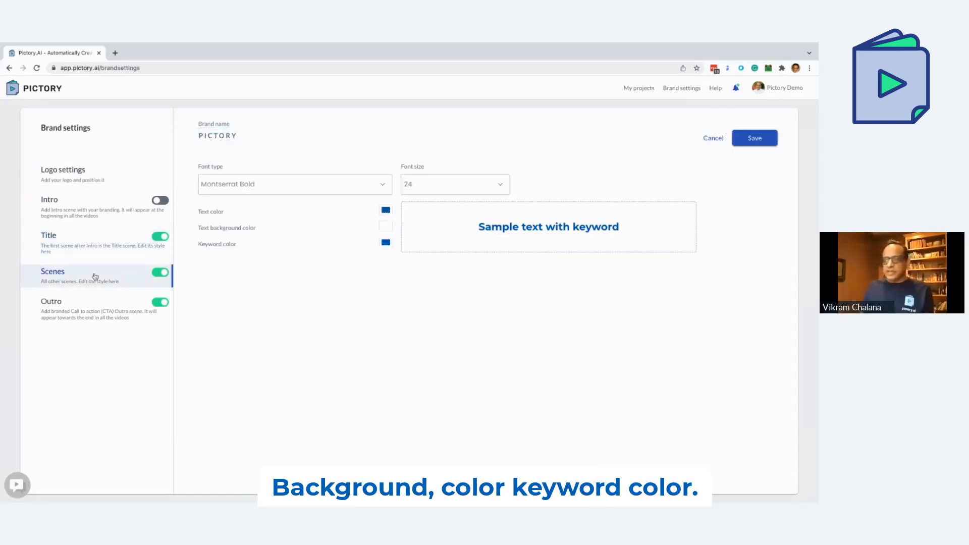
{"action": "left_click", "coordinate": [76, 247]}
{"action": "left_click", "coordinate": [93, 277]}
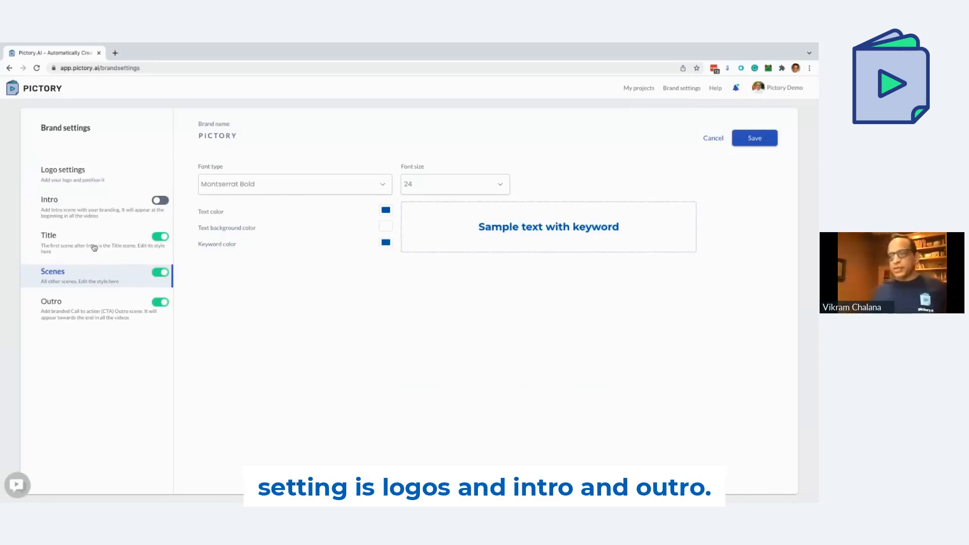
Try the upper-left logo location and hiding the logo on the Title, restoring both logo settings.
{"action": "left_click", "coordinate": [76, 179]}
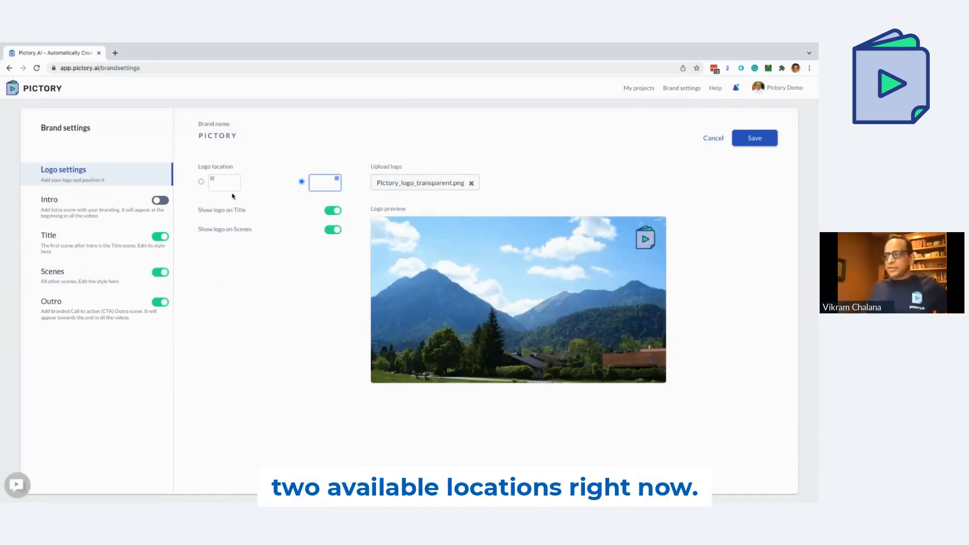
{"action": "left_click", "coordinate": [201, 183]}
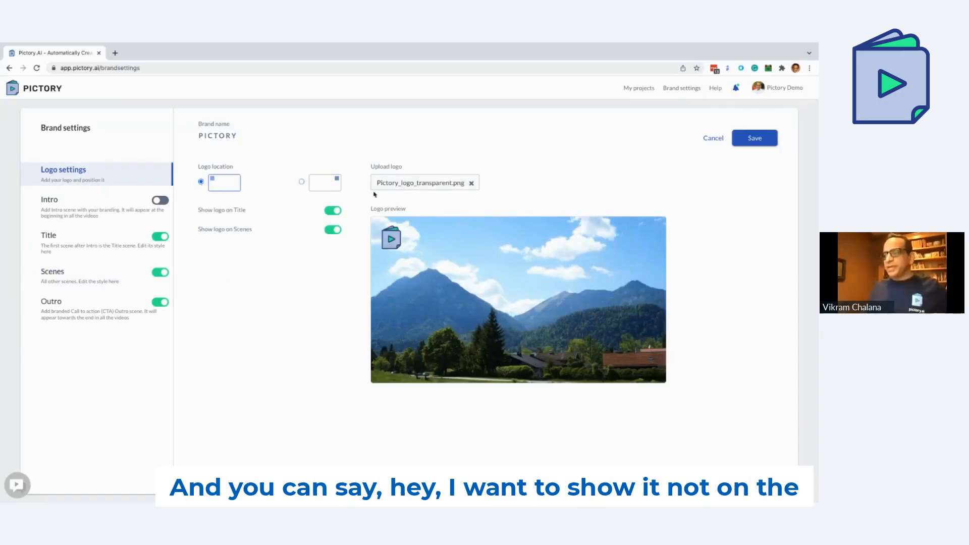
{"action": "left_click", "coordinate": [302, 183]}
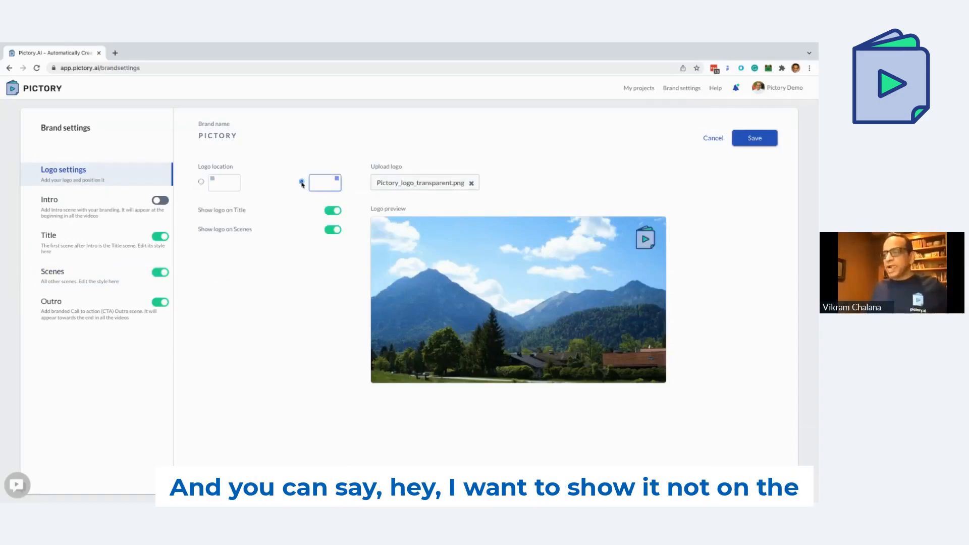
{"action": "left_click", "coordinate": [328, 211]}
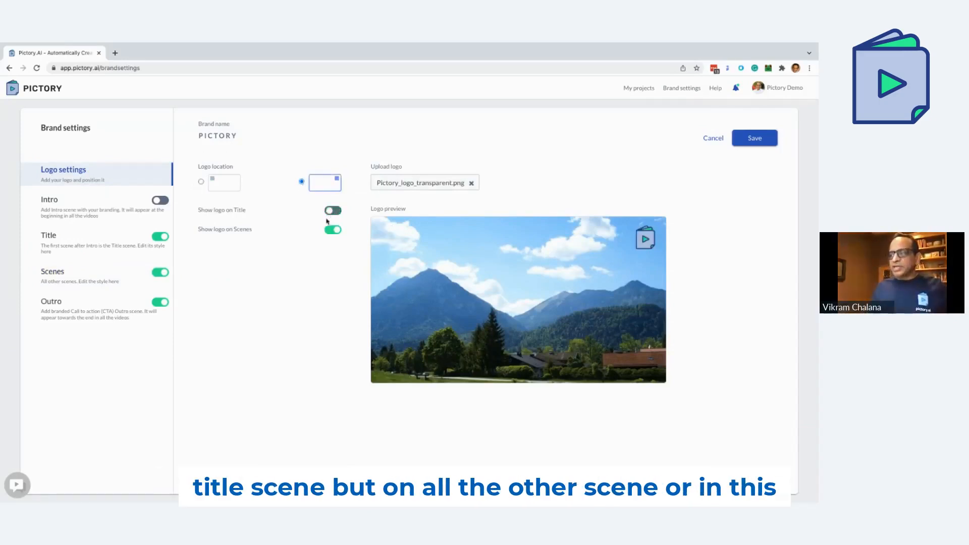
{"action": "left_click", "coordinate": [335, 211]}
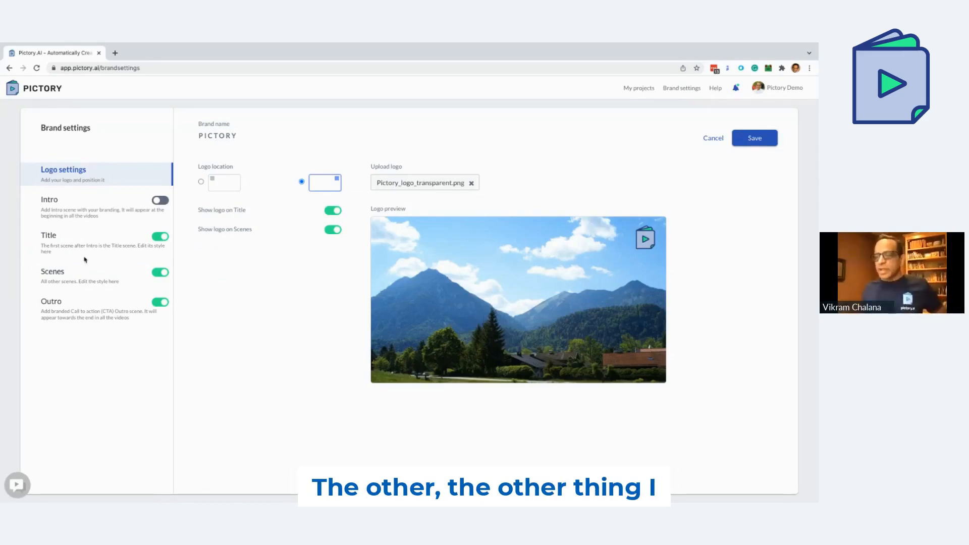
Compare the Outro clip and Logo & Text options for the Outro, and examine its text and font choices.
{"action": "left_click", "coordinate": [90, 316]}
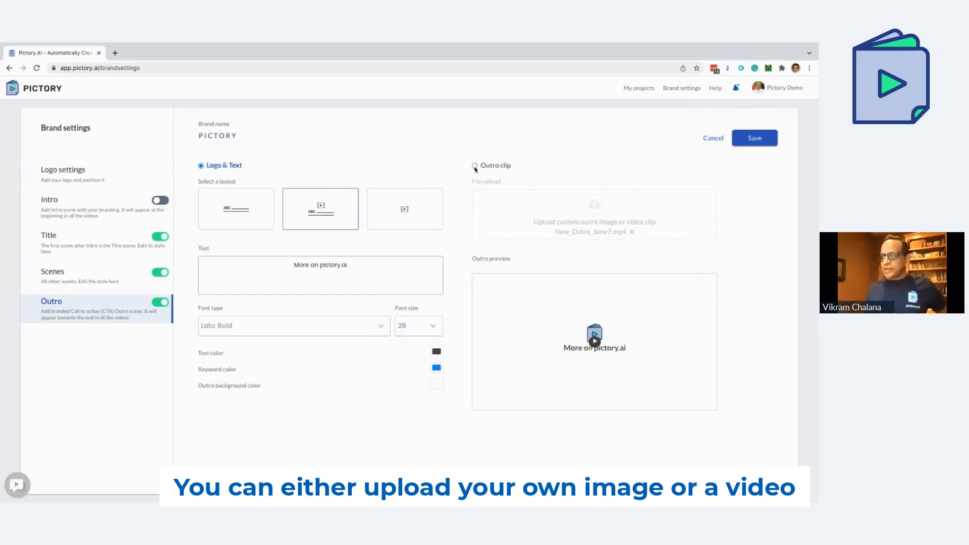
{"action": "left_click", "coordinate": [475, 166]}
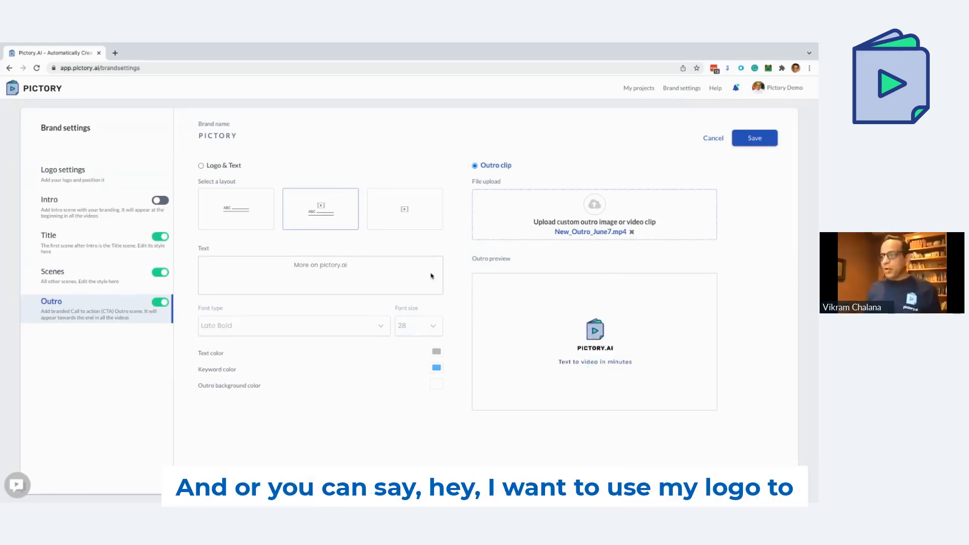
{"action": "left_click", "coordinate": [201, 165]}
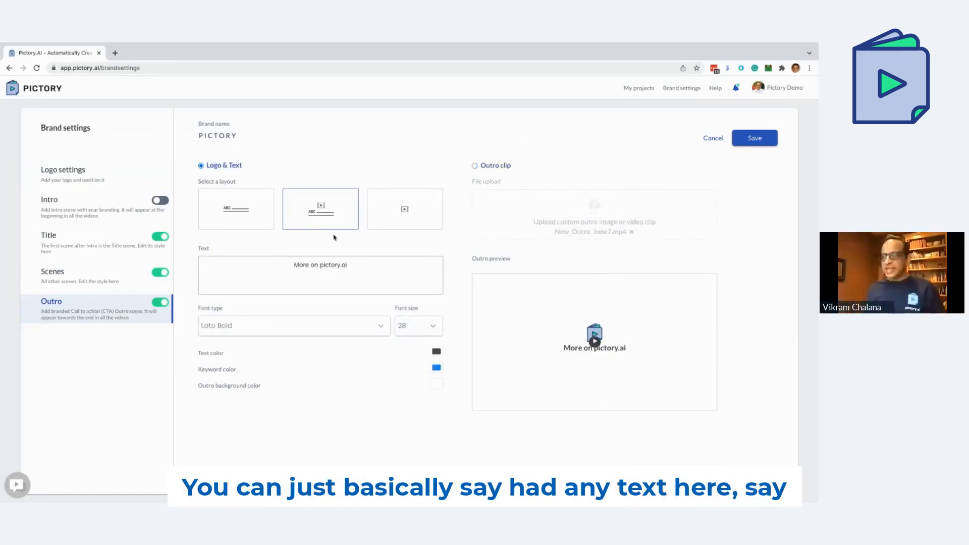
{"action": "triple_click", "coordinate": [315, 266]}
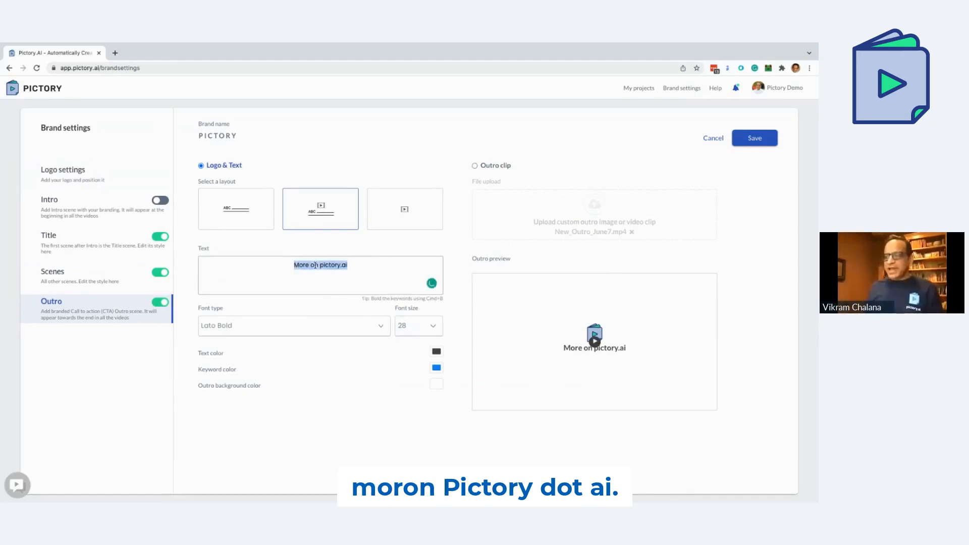
{"action": "left_click", "coordinate": [363, 263]}
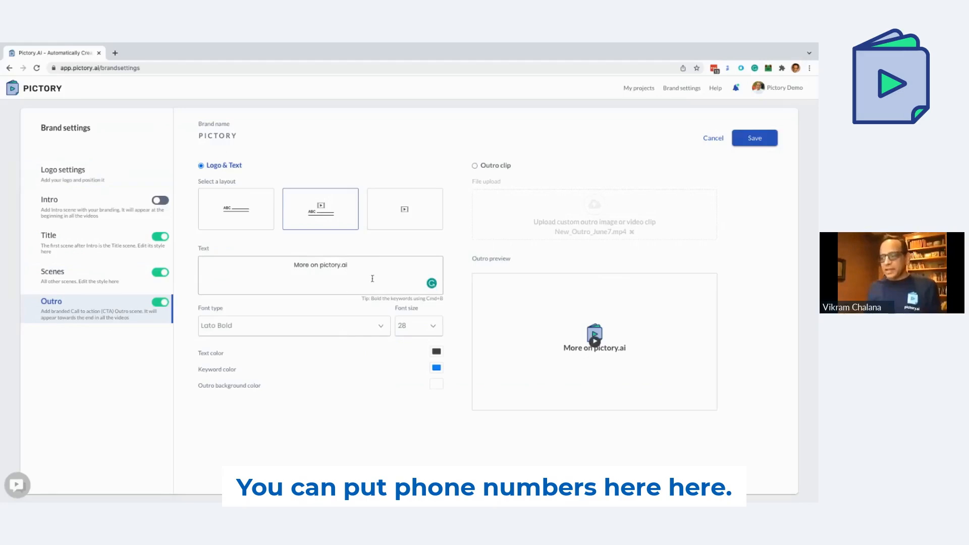
{"action": "left_click", "coordinate": [312, 331]}
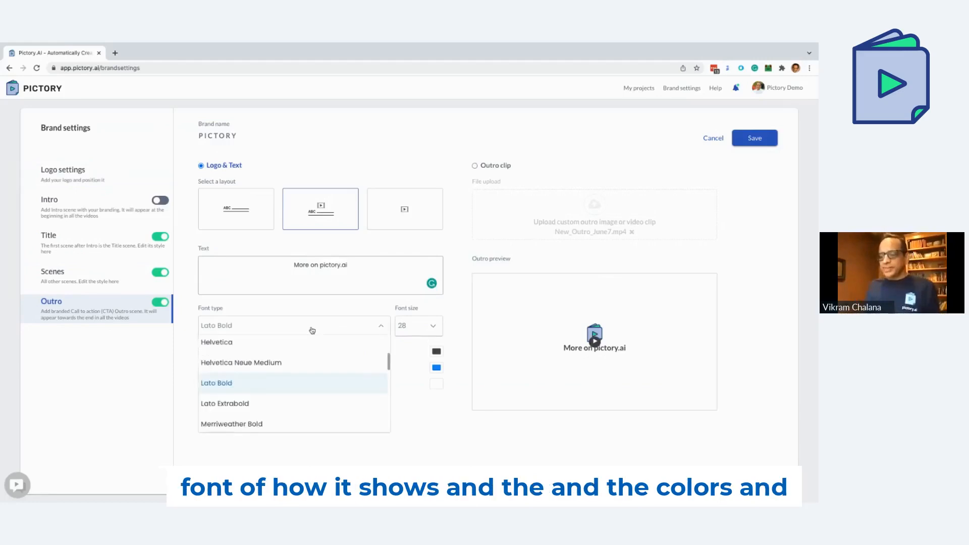
{"action": "left_click", "coordinate": [312, 331]}
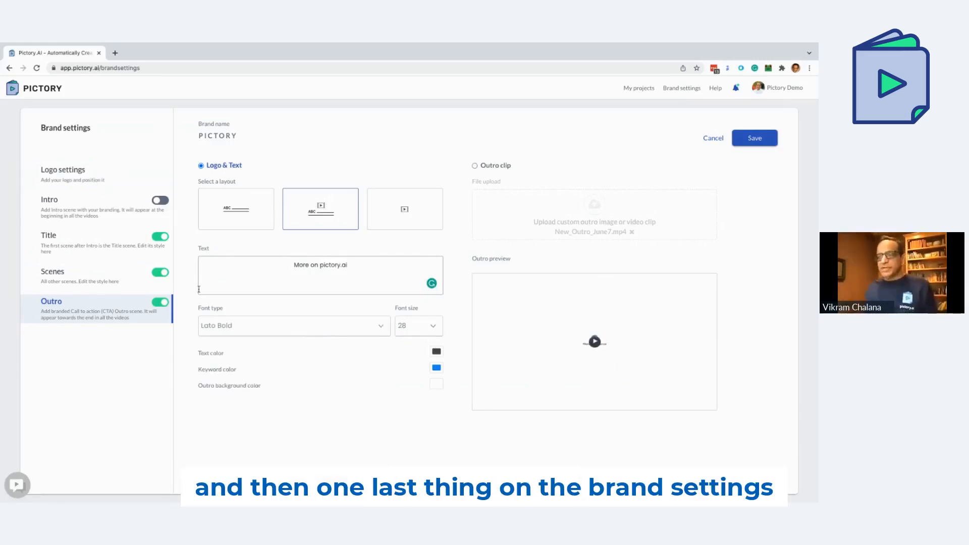
View the Intro section, then save the brand settings and apply them to the Creator Economy project.
{"action": "left_click", "coordinate": [100, 213]}
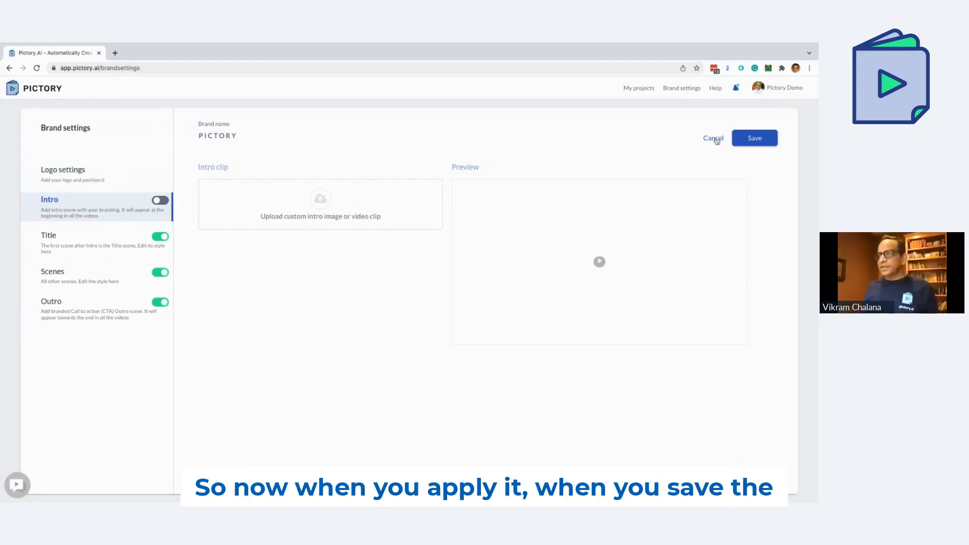
{"action": "left_click", "coordinate": [769, 143]}
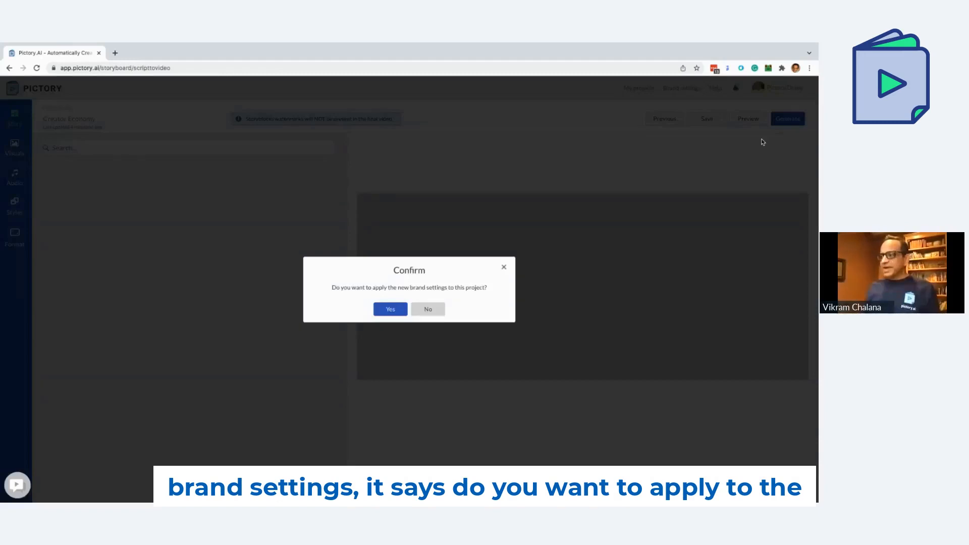
{"action": "left_click", "coordinate": [386, 313]}
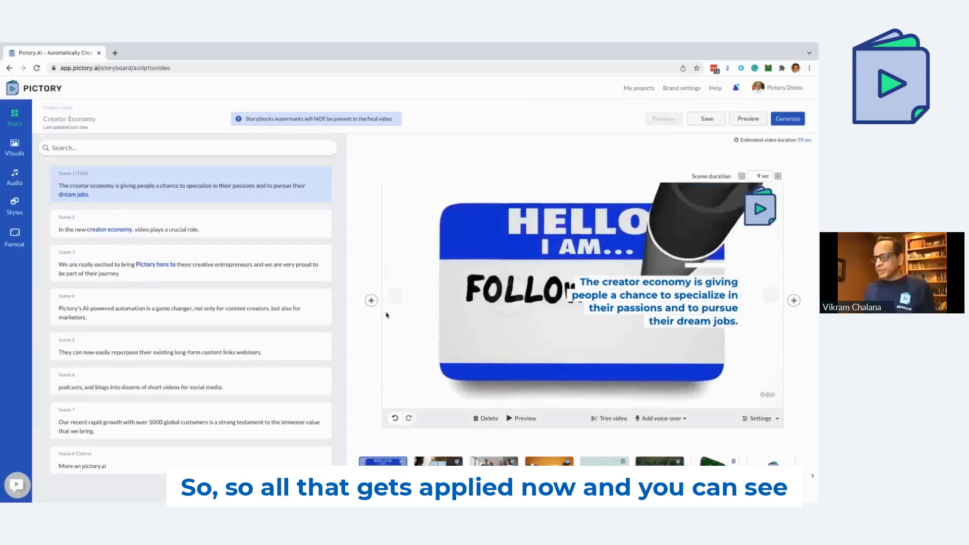
Check the applied branding on scenes 2 to 5 and the Outro, returning to scene 1.
{"action": "left_click", "coordinate": [438, 462]}
{"action": "left_click", "coordinate": [493, 463]}
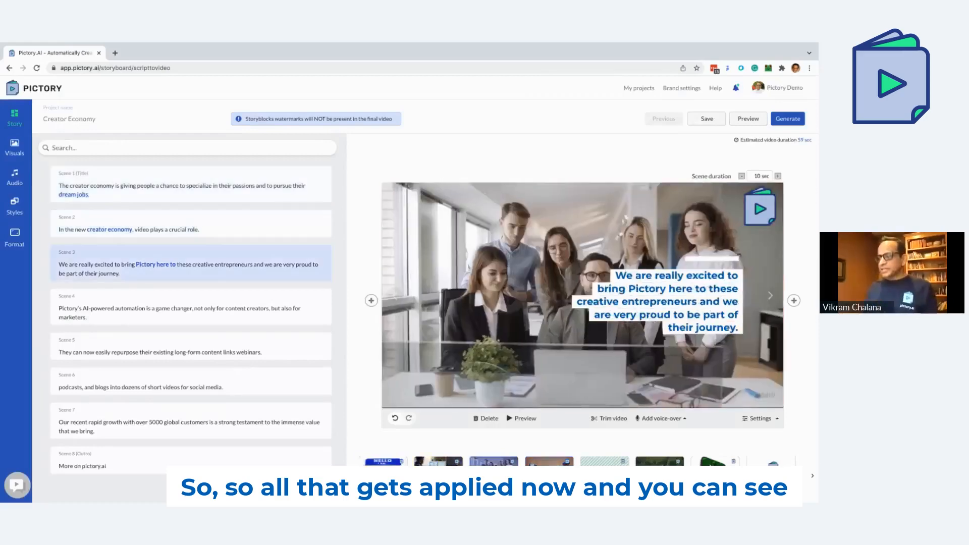
{"action": "left_click", "coordinate": [549, 462]}
{"action": "left_click", "coordinate": [604, 462]}
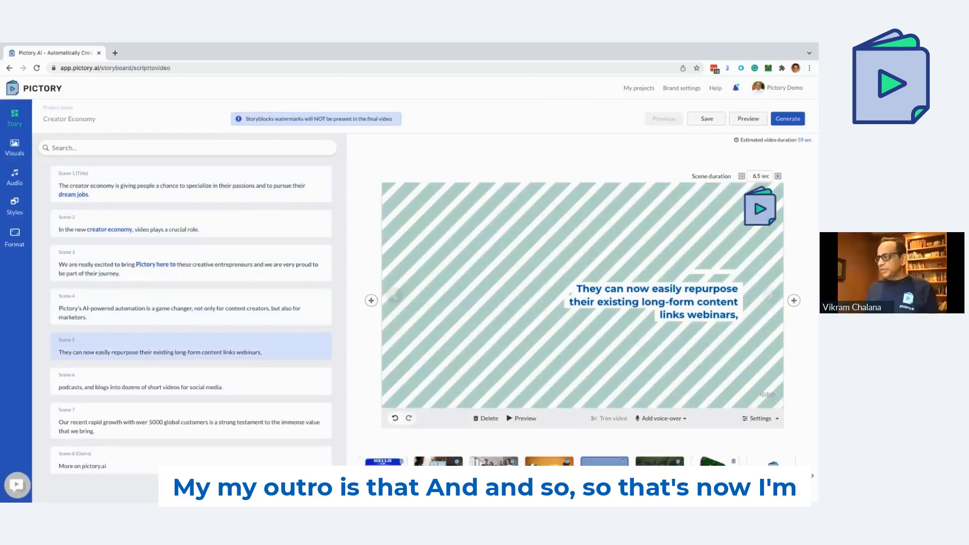
{"action": "left_click", "coordinate": [770, 460]}
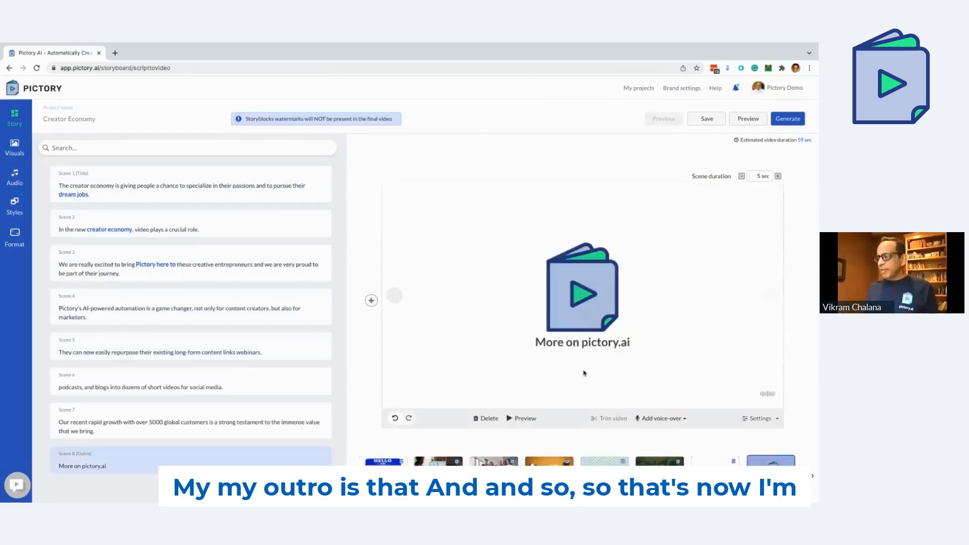
{"action": "left_click", "coordinate": [382, 461]}
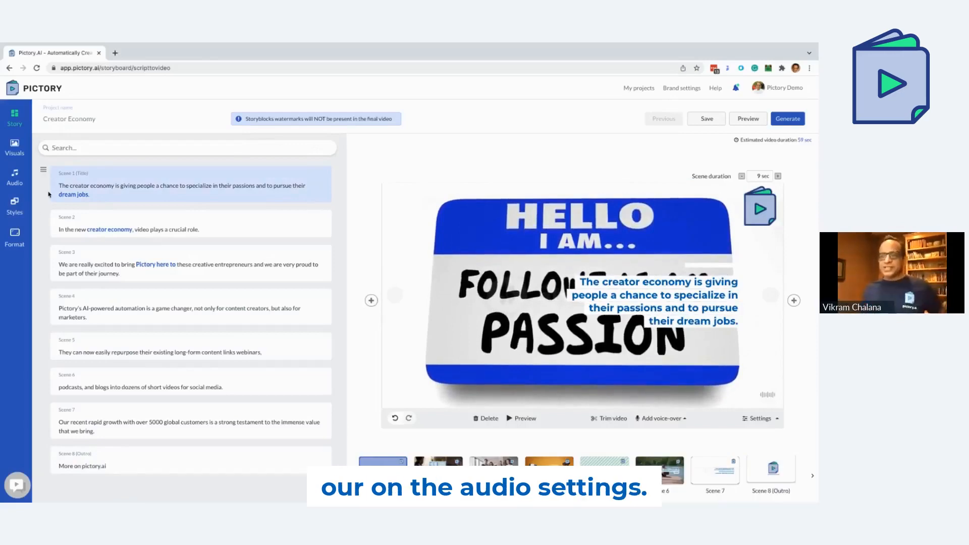
Open the audio options and review the uploaded voice-overs, uploaded music and background music library.
{"action": "left_click", "coordinate": [15, 178]}
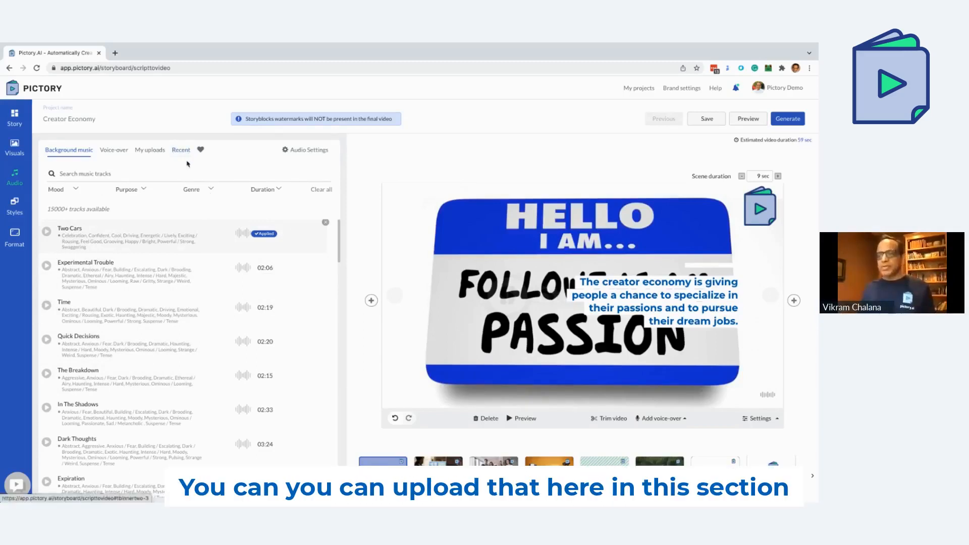
{"action": "left_click", "coordinate": [150, 151]}
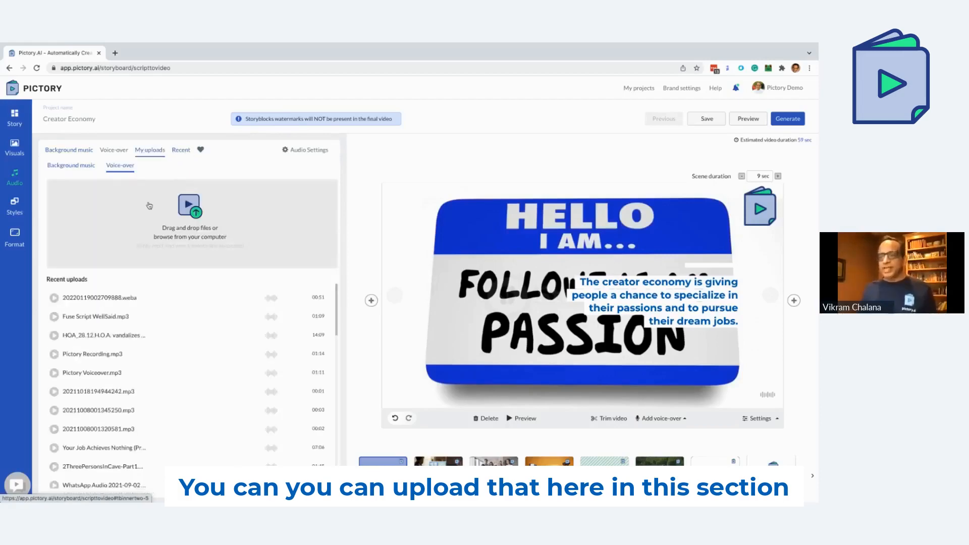
{"action": "left_click", "coordinate": [75, 167]}
{"action": "left_click", "coordinate": [69, 150]}
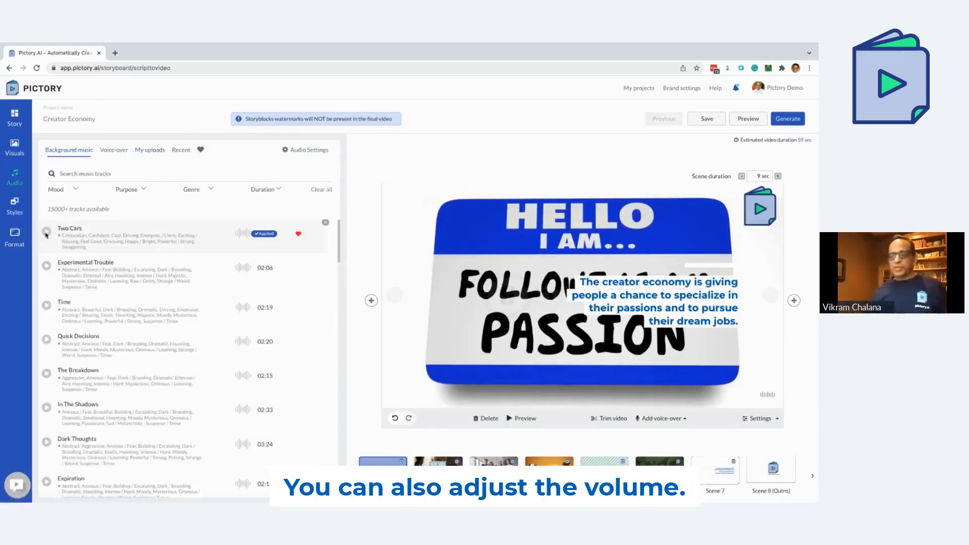
Check the background music volume setting and return to the background music library.
{"action": "left_click", "coordinate": [300, 151]}
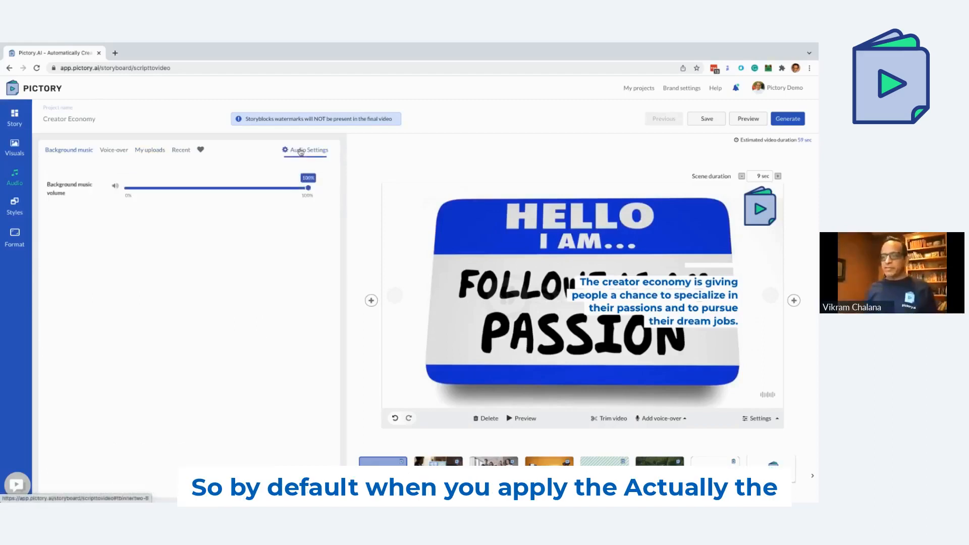
{"action": "left_click", "coordinate": [79, 150]}
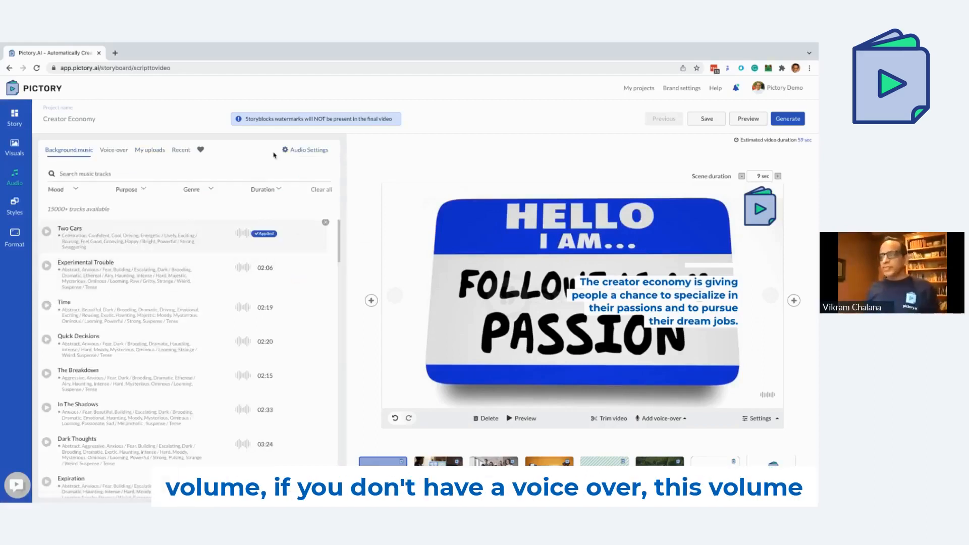
{"action": "left_click", "coordinate": [307, 151]}
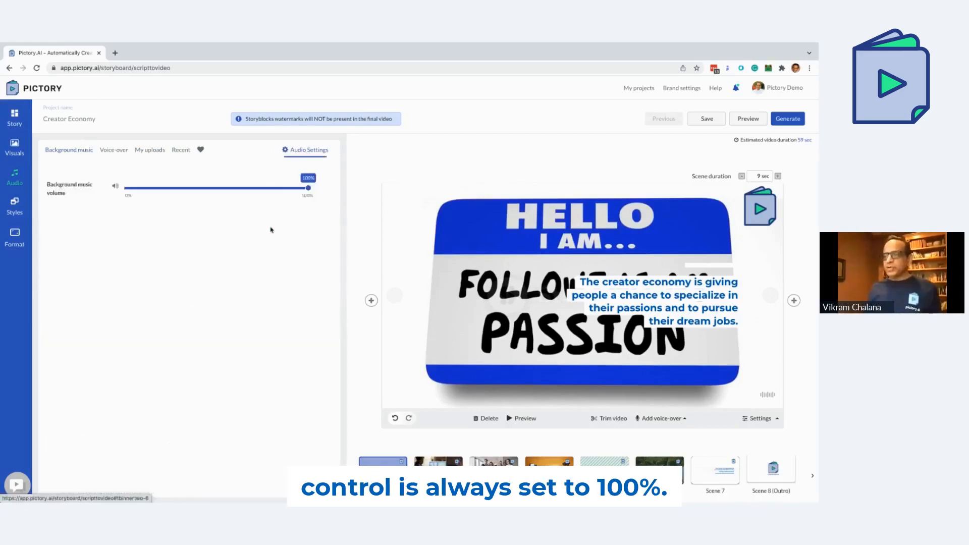
{"action": "left_click", "coordinate": [74, 149]}
Examine the available AI voices and the options for adding a voice-over to scene 1.
{"action": "left_click", "coordinate": [114, 150]}
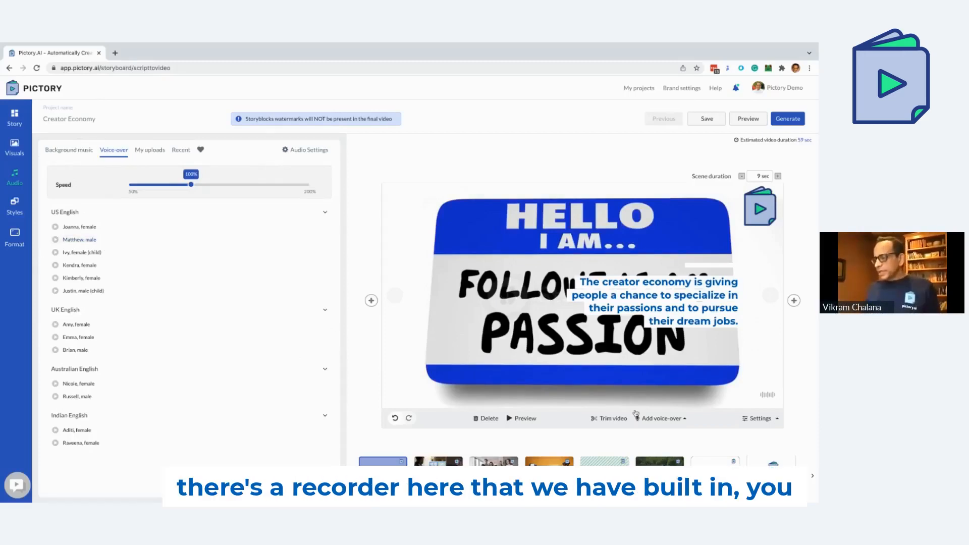
{"action": "left_click", "coordinate": [661, 418]}
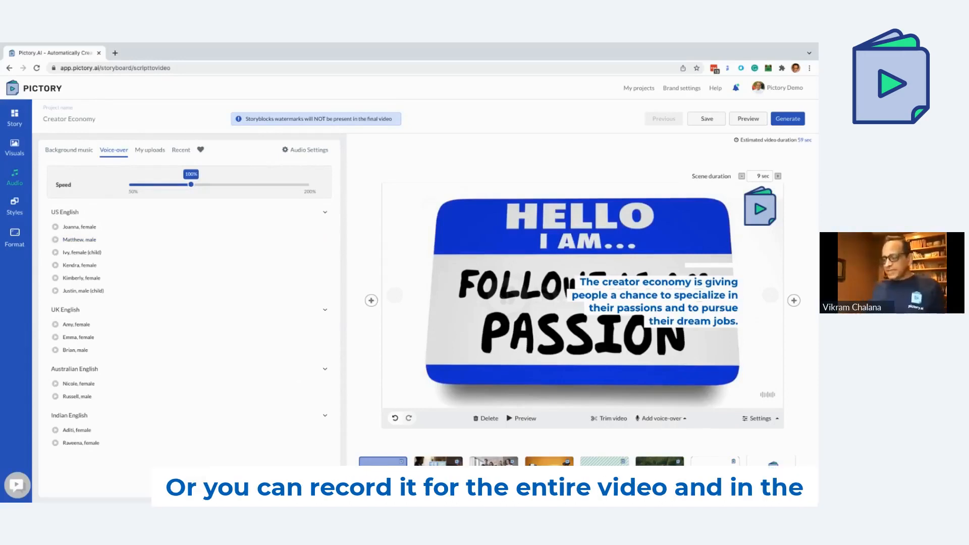
{"action": "left_click", "coordinate": [438, 466]}
{"action": "left_click", "coordinate": [382, 461]}
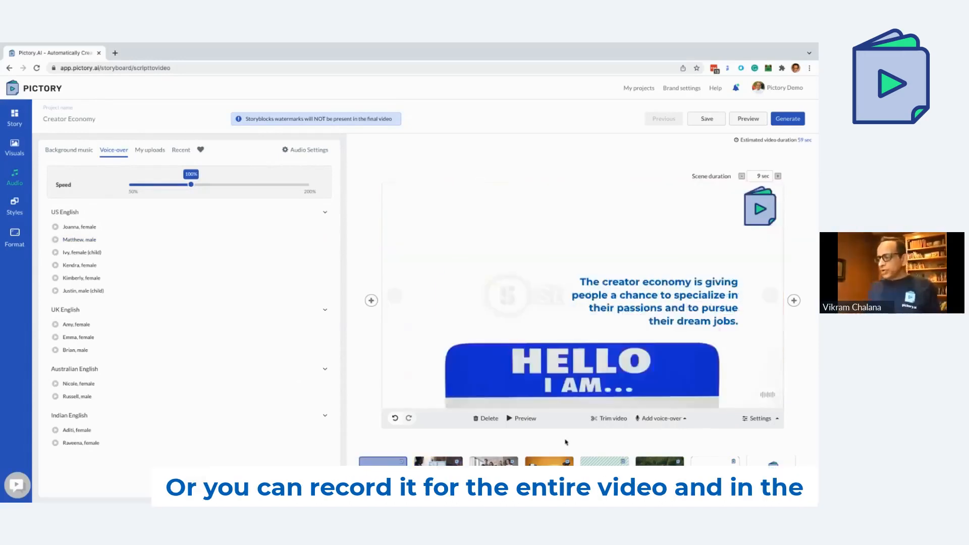
{"action": "left_click", "coordinate": [656, 419]}
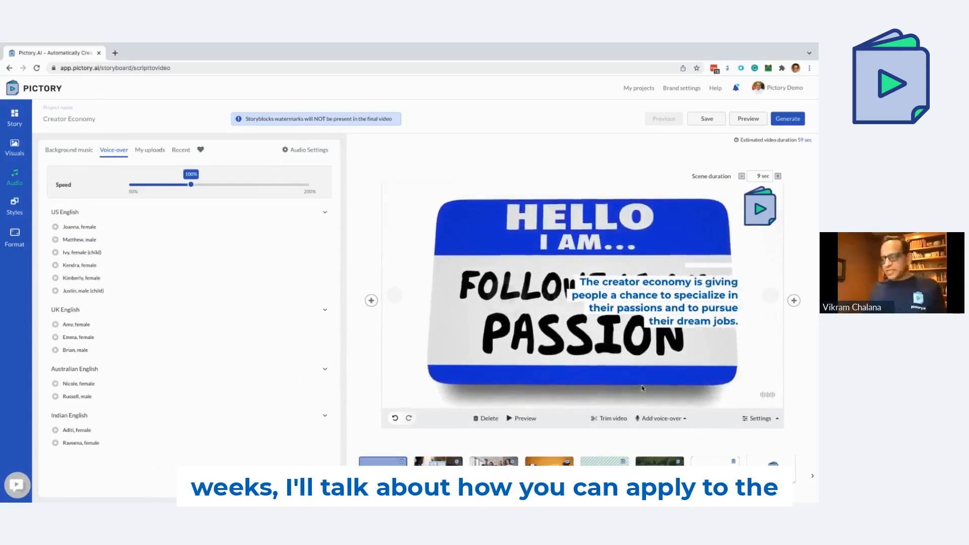
{"action": "left_click", "coordinate": [659, 418]}
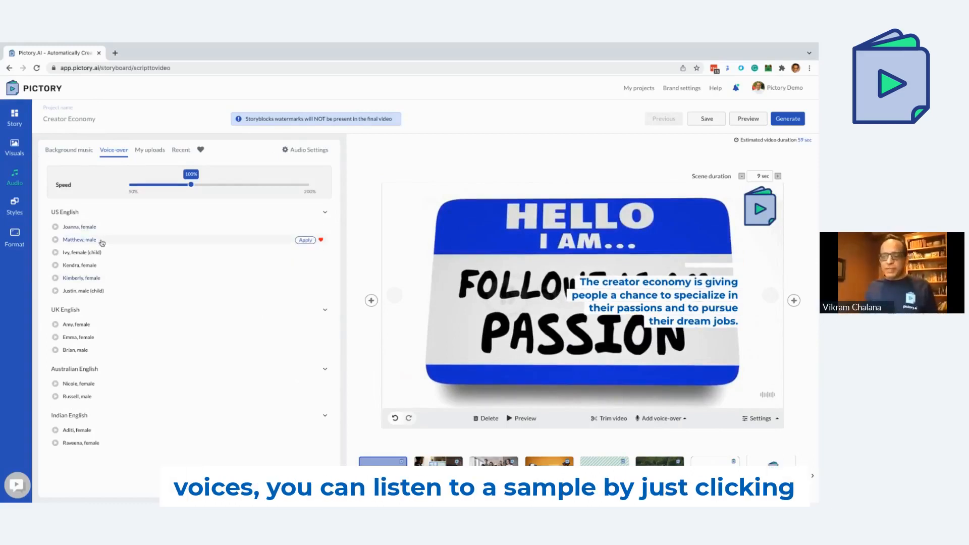
Apply the US English voice Matthew, male, as the voice-over and set the background music volume to 18%.
{"action": "left_click", "coordinate": [102, 242]}
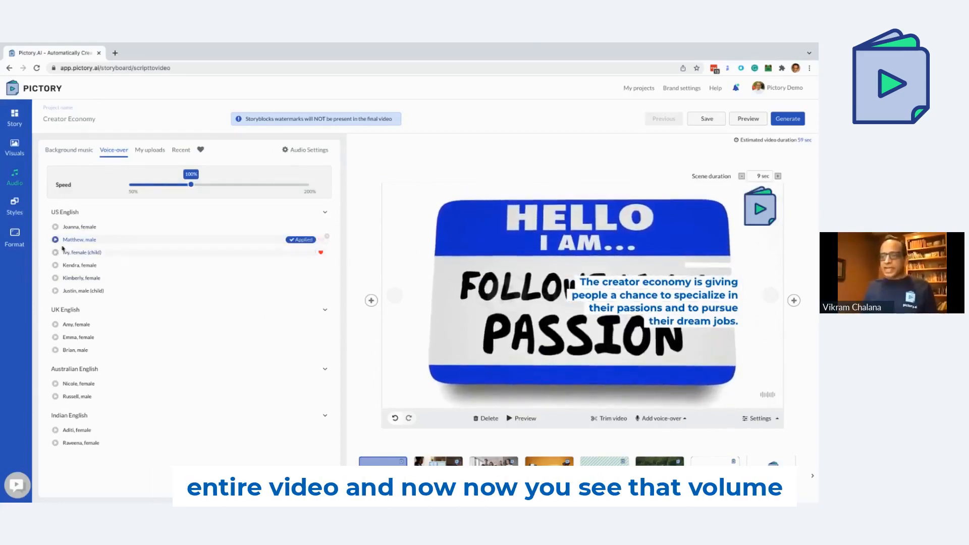
{"action": "left_click", "coordinate": [319, 153]}
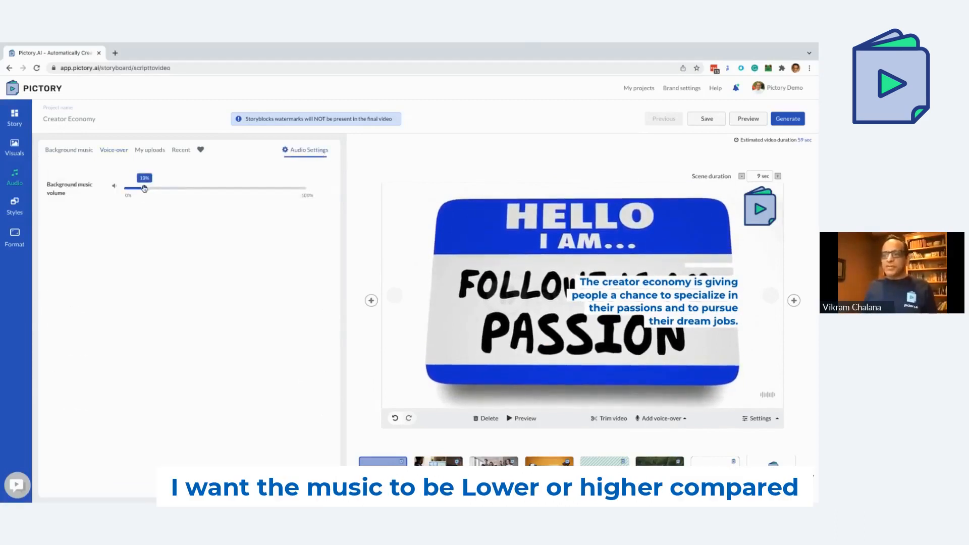
{"action": "left_click_drag", "start_coordinate": [144, 190], "coordinate": [159, 192]}
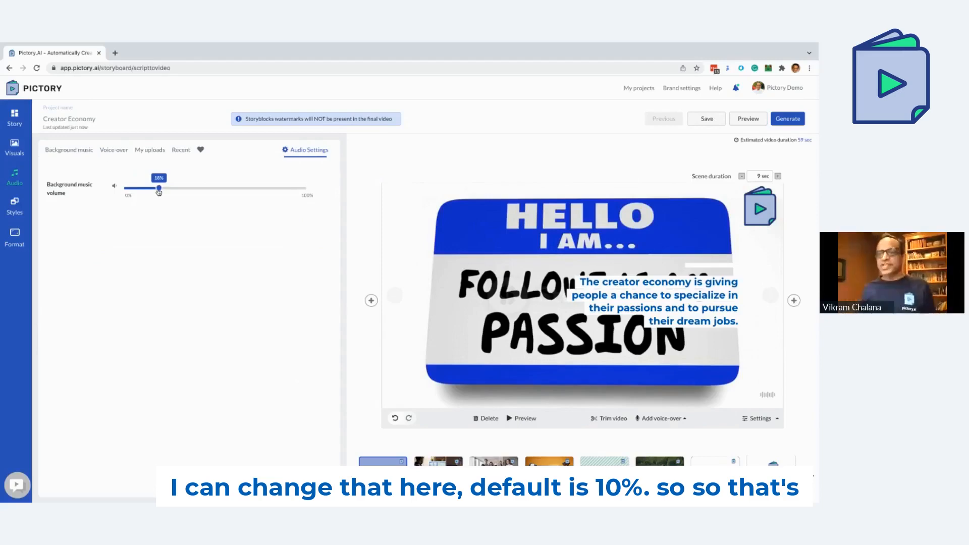
Review the background music, voice-over and uploaded audio sections once more.
{"action": "left_click", "coordinate": [77, 152]}
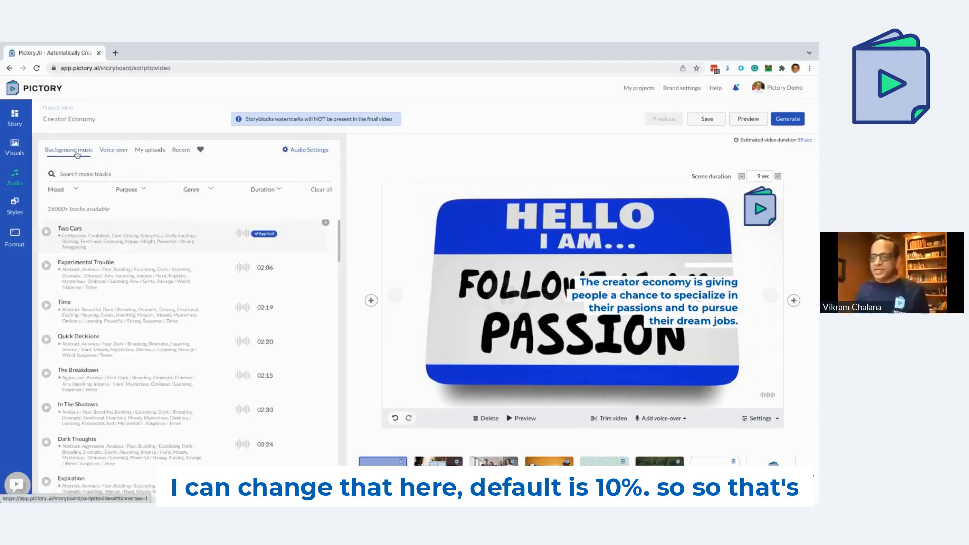
{"action": "left_click", "coordinate": [112, 153]}
{"action": "left_click", "coordinate": [150, 151]}
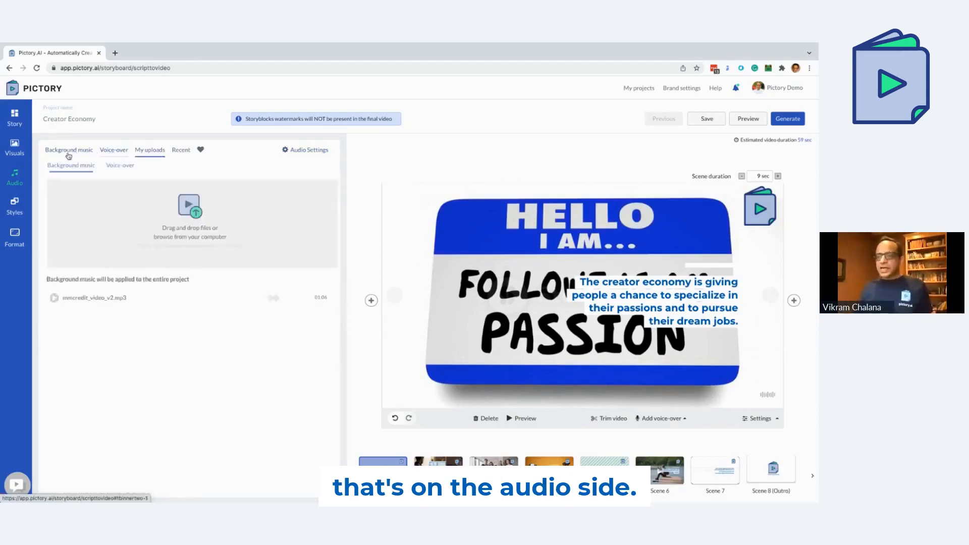
Return to the background music library and preview the whole video with its music and voice-over.
{"action": "left_click", "coordinate": [49, 148]}
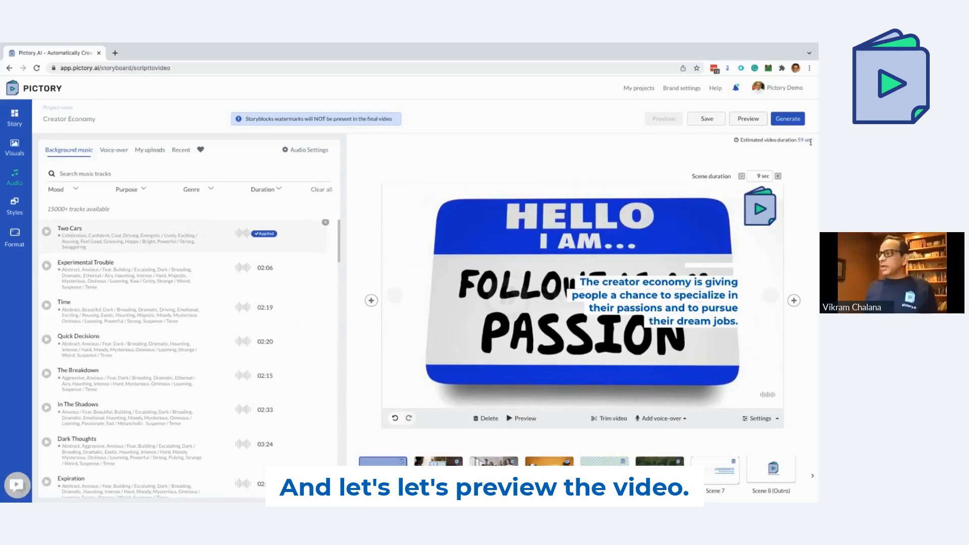
{"action": "left_click", "coordinate": [749, 121]}
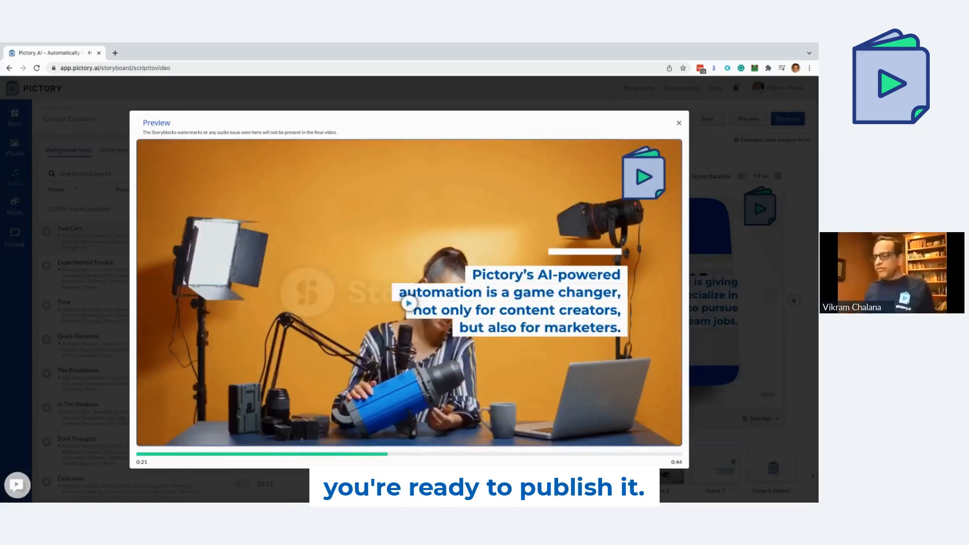
{"action": "left_click", "coordinate": [679, 124]}
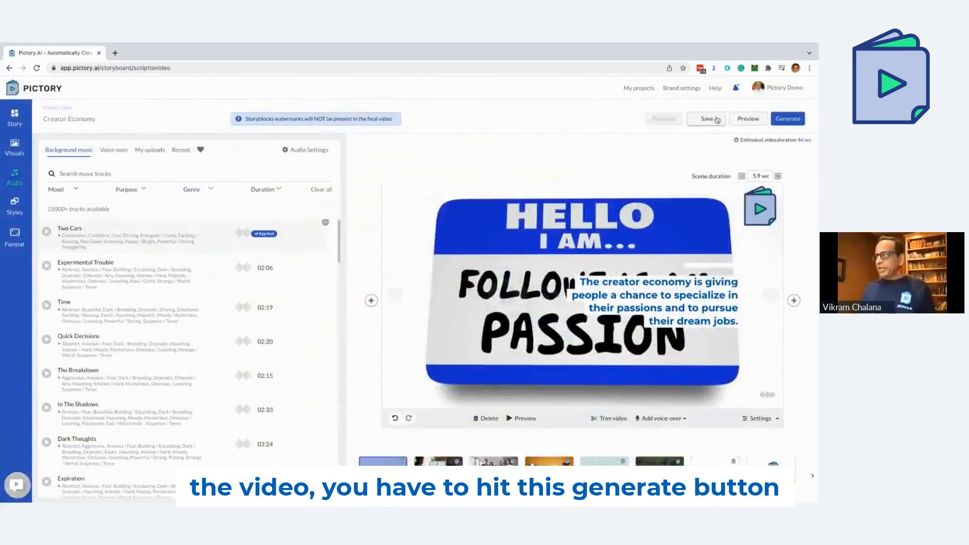
Generate the Creator Economy project as a video and minimise the generation progress window.
{"action": "left_click", "coordinate": [787, 119]}
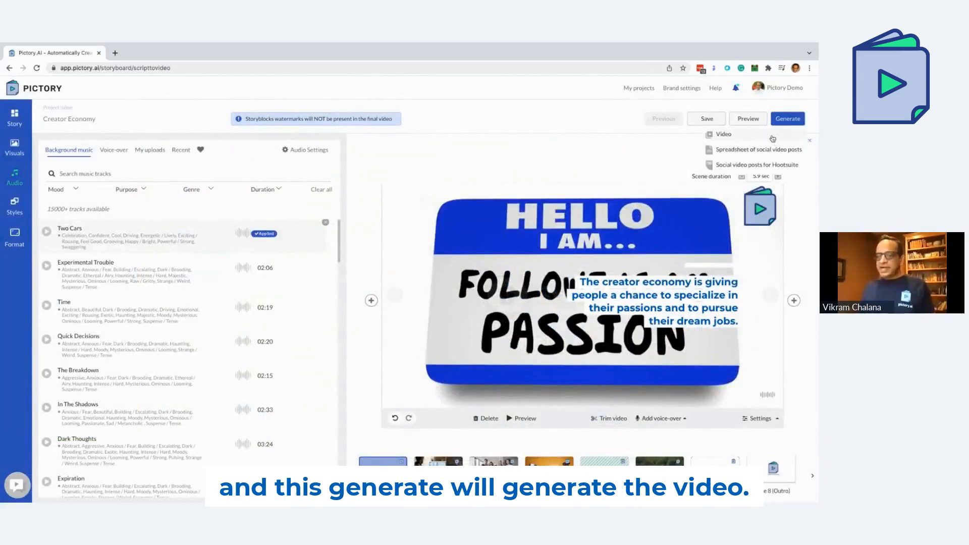
{"action": "left_click", "coordinate": [772, 139]}
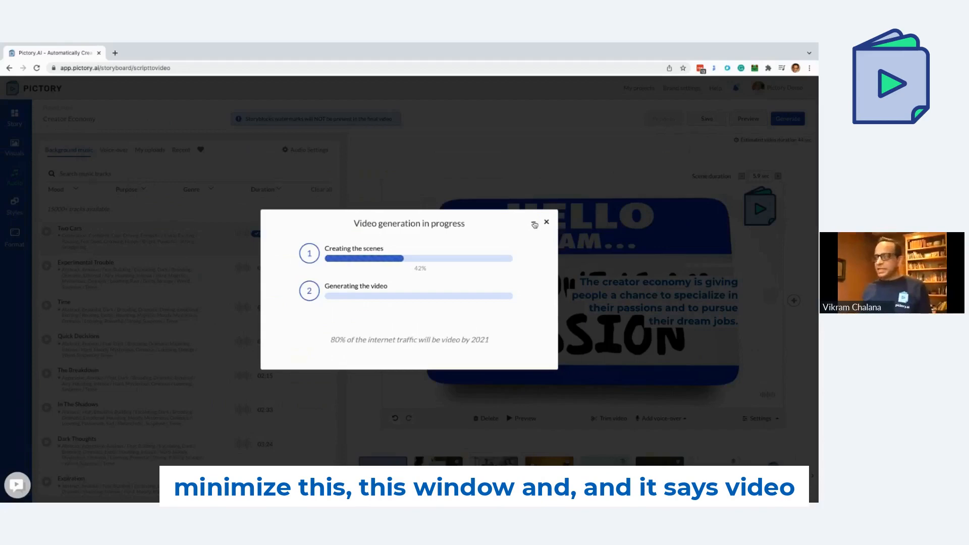
{"action": "left_click", "coordinate": [535, 225]}
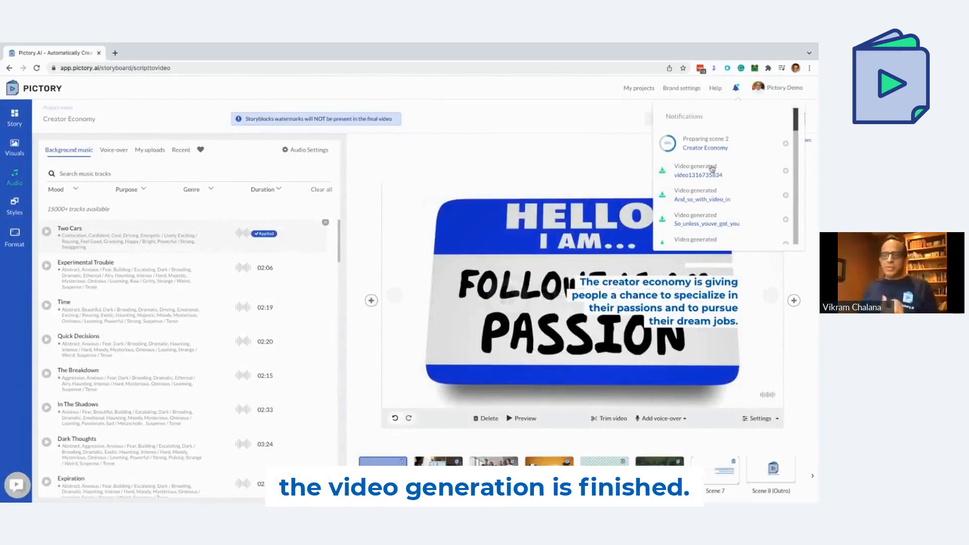
From the project list, open the And_so_with_video_in generation notification and examine its download, link and text export options.
{"action": "left_click", "coordinate": [637, 89]}
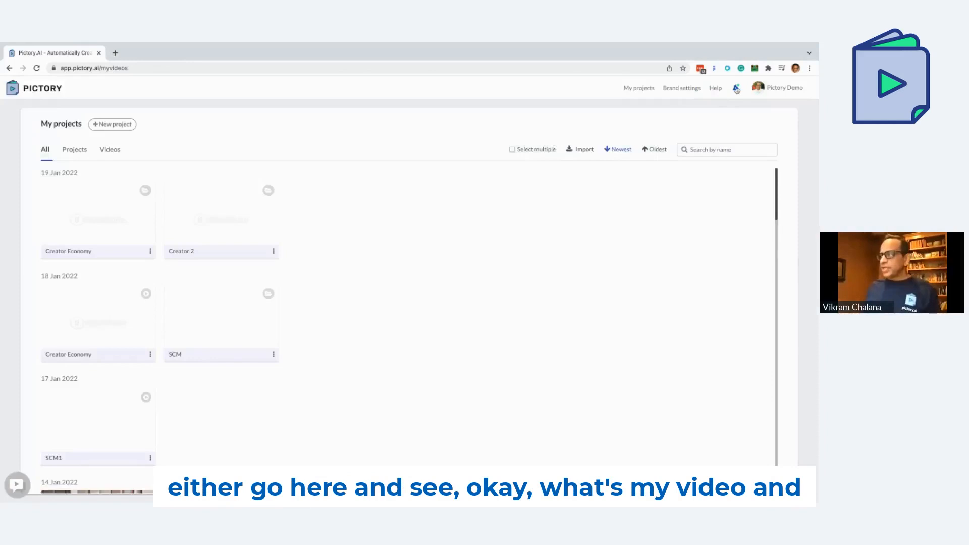
{"action": "left_click", "coordinate": [736, 88]}
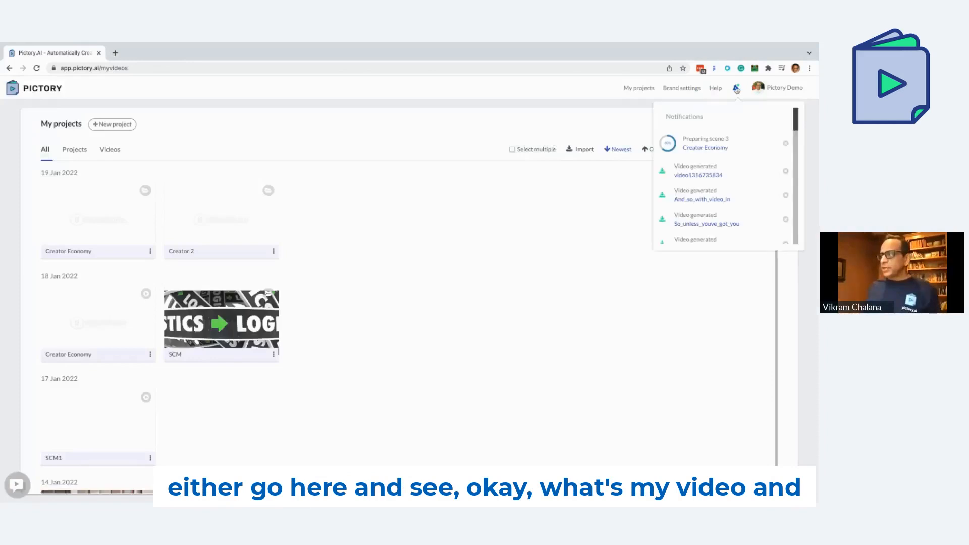
{"action": "left_click", "coordinate": [720, 202]}
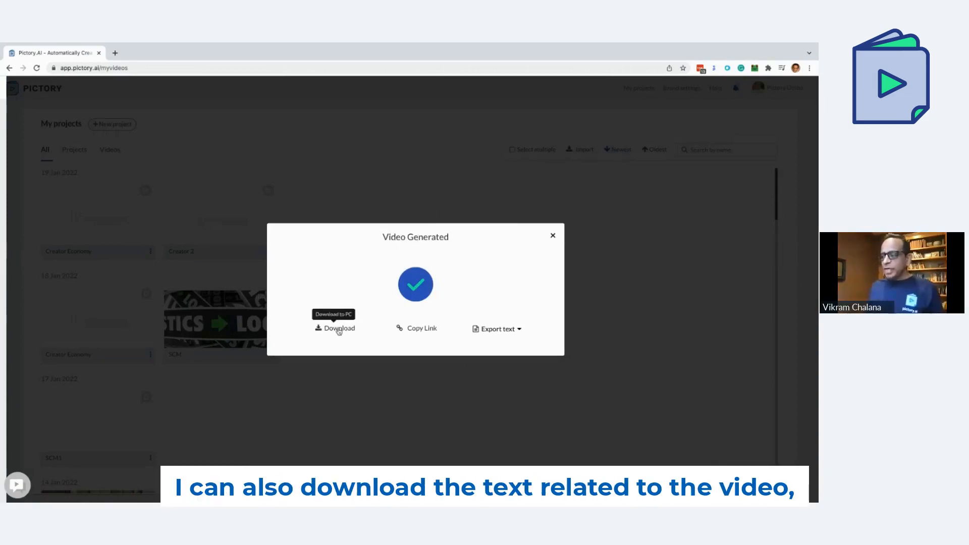
{"action": "left_click", "coordinate": [520, 330]}
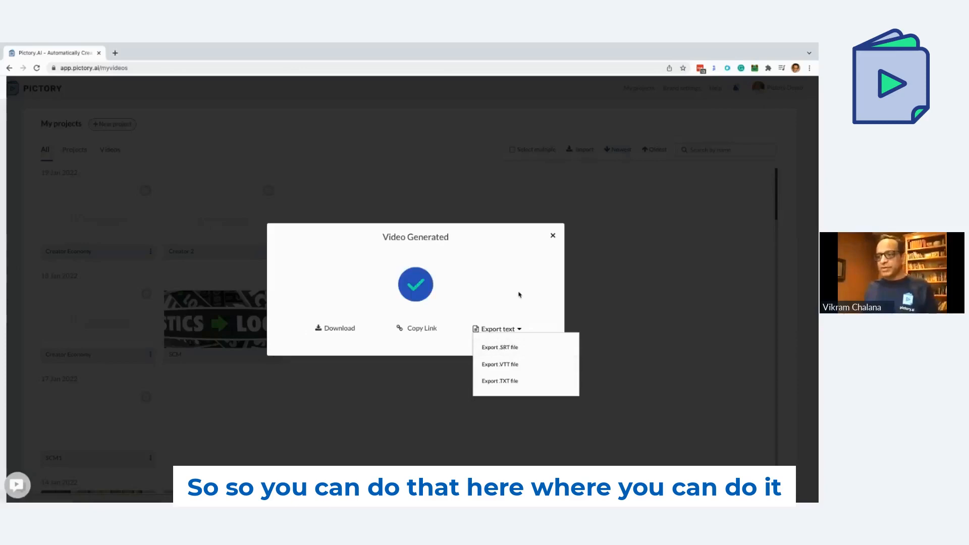
{"action": "left_click", "coordinate": [553, 236]}
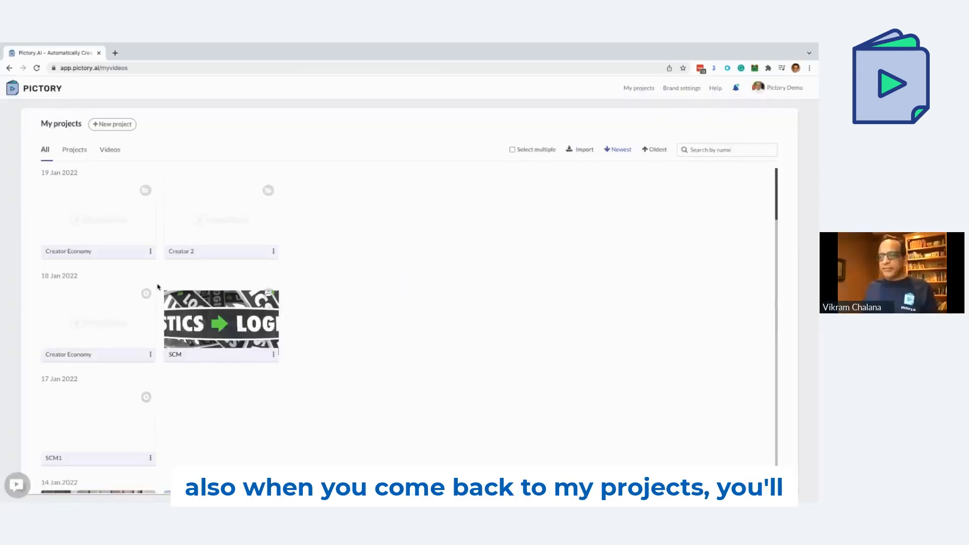
Check the download formats offered for the Creator Economy video dated 18 Jan 2022.
{"action": "left_click", "coordinate": [150, 354]}
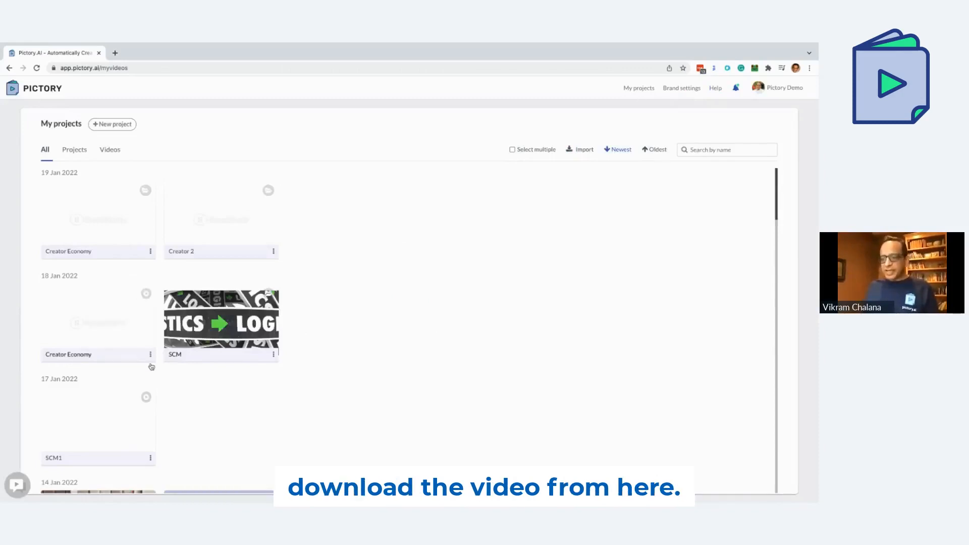
{"action": "left_click", "coordinate": [151, 356]}
{"action": "mouse_move", "coordinate": [136, 281]}
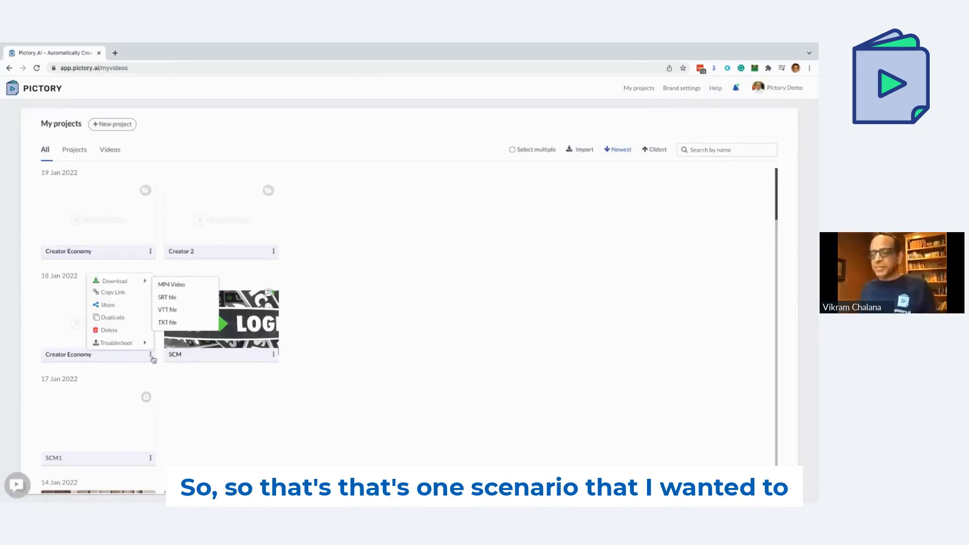
Start a new Article to Video project from the home page using the copied Medium blog link.
{"action": "left_click", "coordinate": [48, 88]}
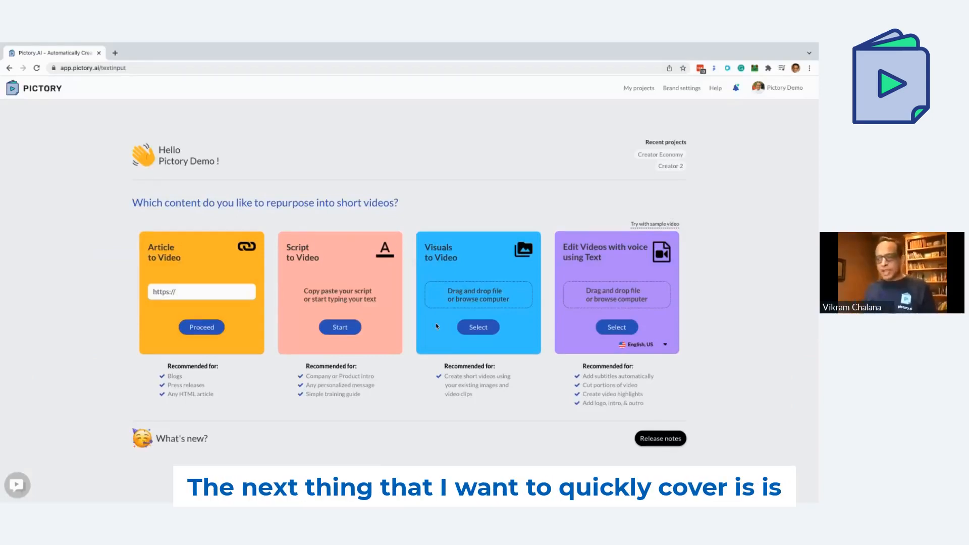
{"action": "left_click", "coordinate": [189, 291]}
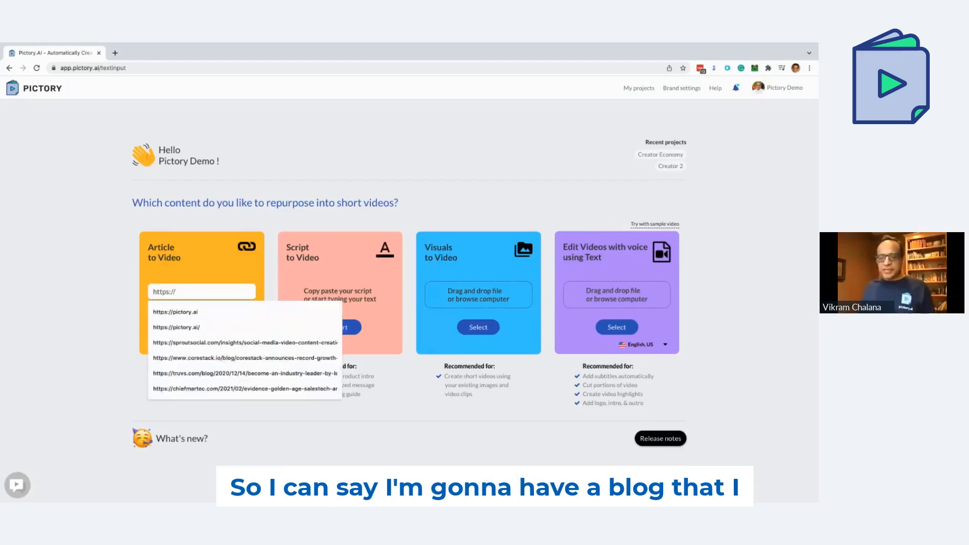
{"action": "key", "text": "super+Tab"}
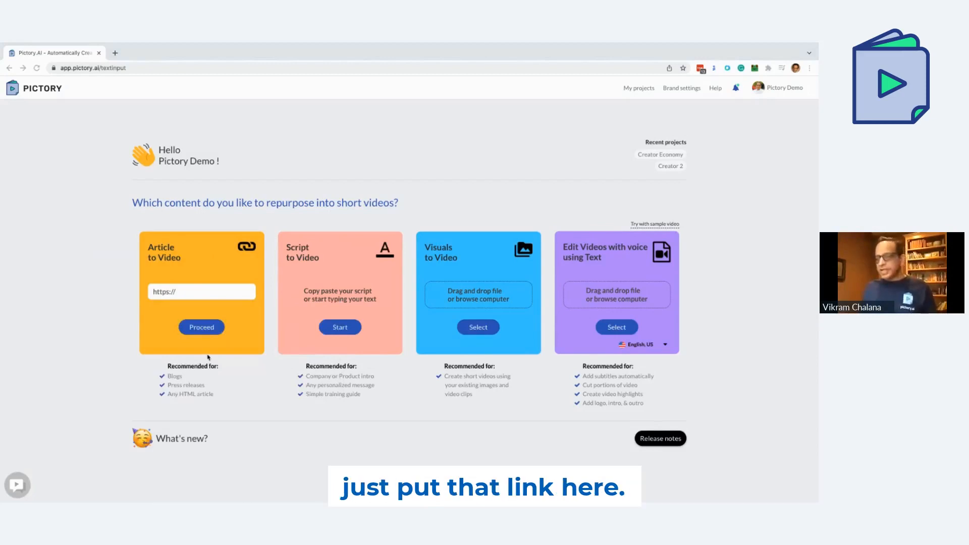
{"action": "left_click", "coordinate": [179, 291]}
{"action": "key", "text": "ctrl+v"}
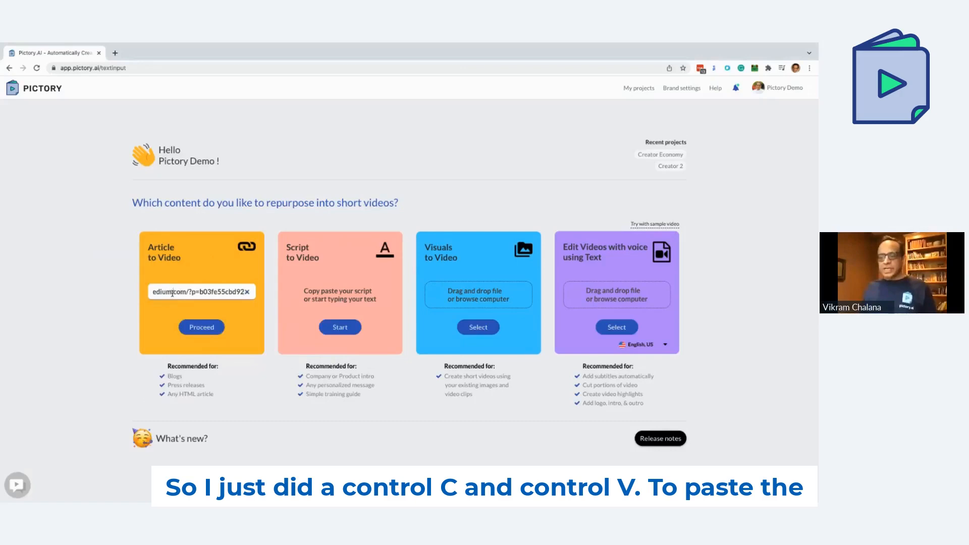
{"action": "key", "text": "Left"}
{"action": "key", "text": "Left"}
{"action": "key", "text": "Left"}
{"action": "key", "text": "Left"}
{"action": "key", "text": "Left"}
{"action": "key", "text": "Left"}
{"action": "key", "text": "Left"}
{"action": "key", "text": "Left"}
{"action": "key", "text": "Left"}
{"action": "key", "text": "Left"}
{"action": "key", "text": "Left"}
{"action": "key", "text": "Left"}
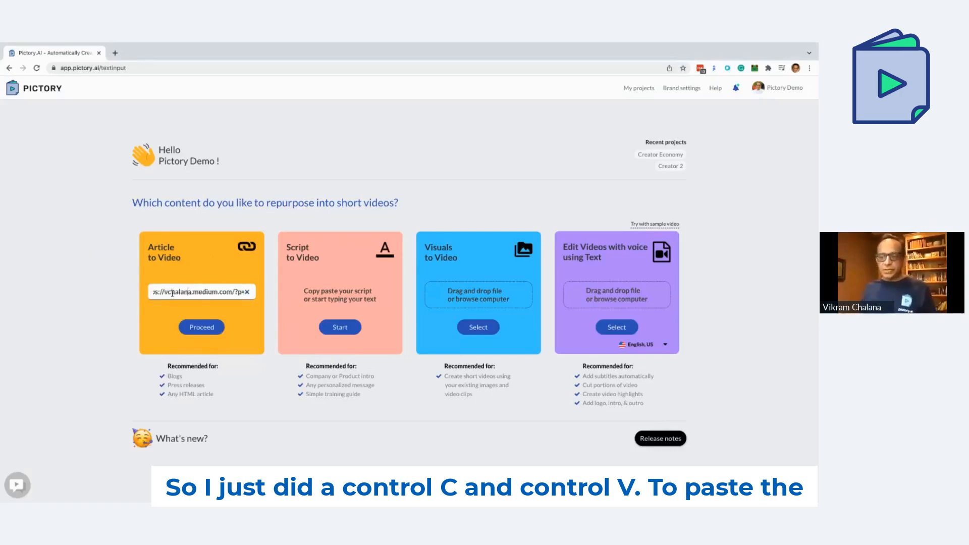
{"action": "key", "text": "Left"}
{"action": "key", "text": "Left"}
{"action": "key", "text": "Left"}
{"action": "key", "text": "Left"}
{"action": "key", "text": "Left"}
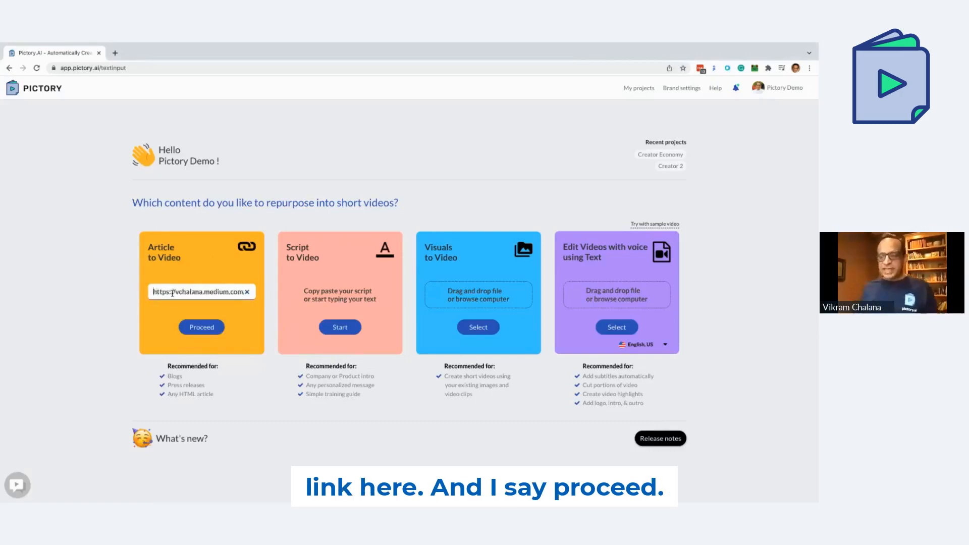
{"action": "left_click", "coordinate": [202, 327]}
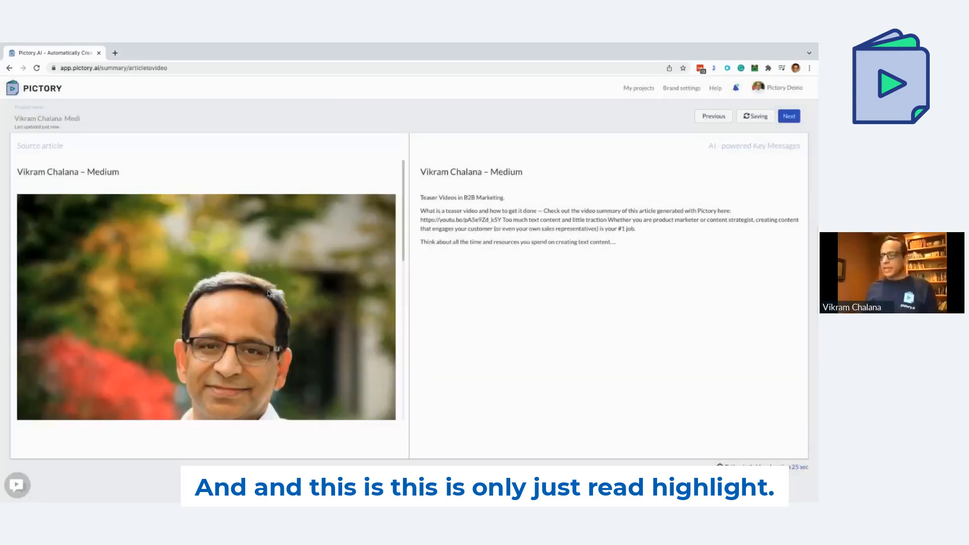
Try excluding the article's closing sentence and its heading from the key messages, restoring each of them.
{"action": "scroll", "coordinate": [141, 223], "scroll_direction": "down", "scroll_amount": 8}
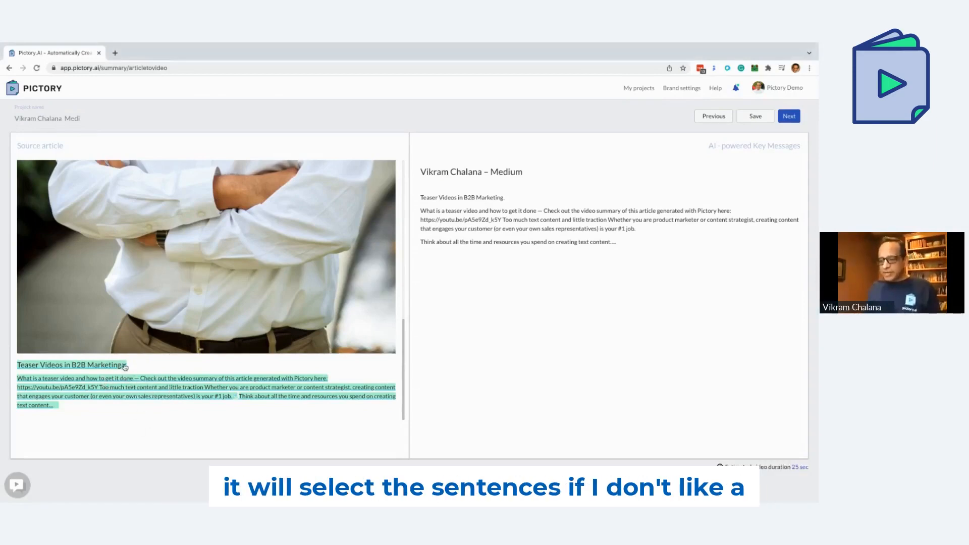
{"action": "mouse_move", "coordinate": [119, 373]}
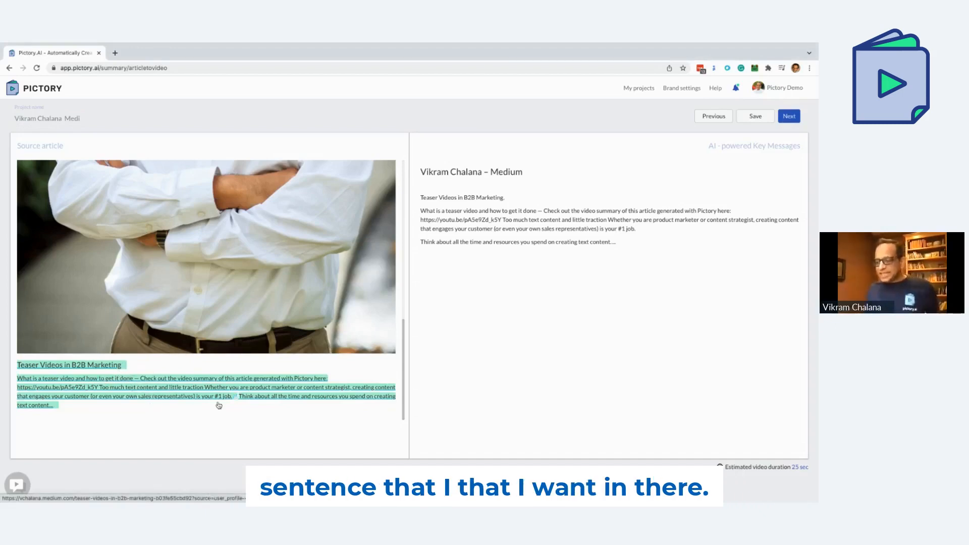
{"action": "left_click", "coordinate": [56, 405]}
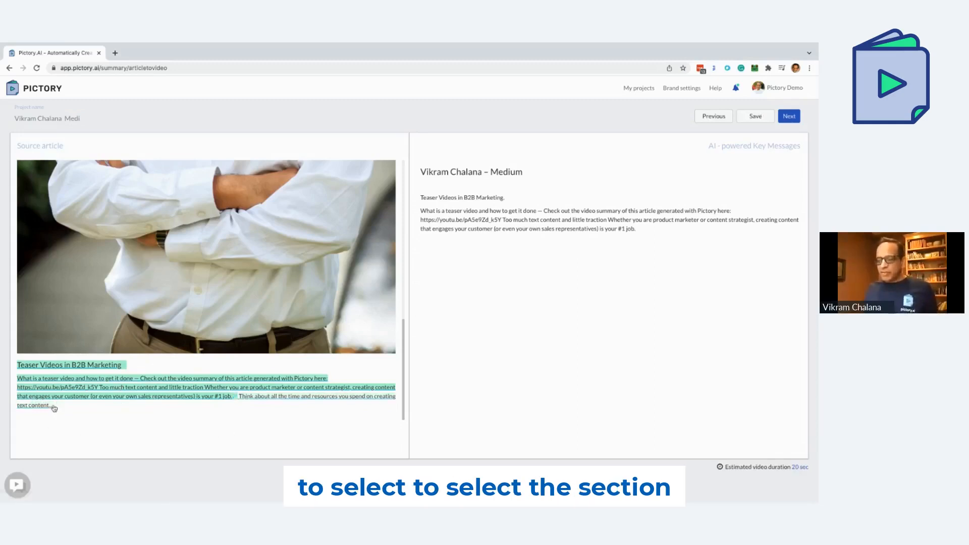
{"action": "left_click", "coordinate": [353, 398]}
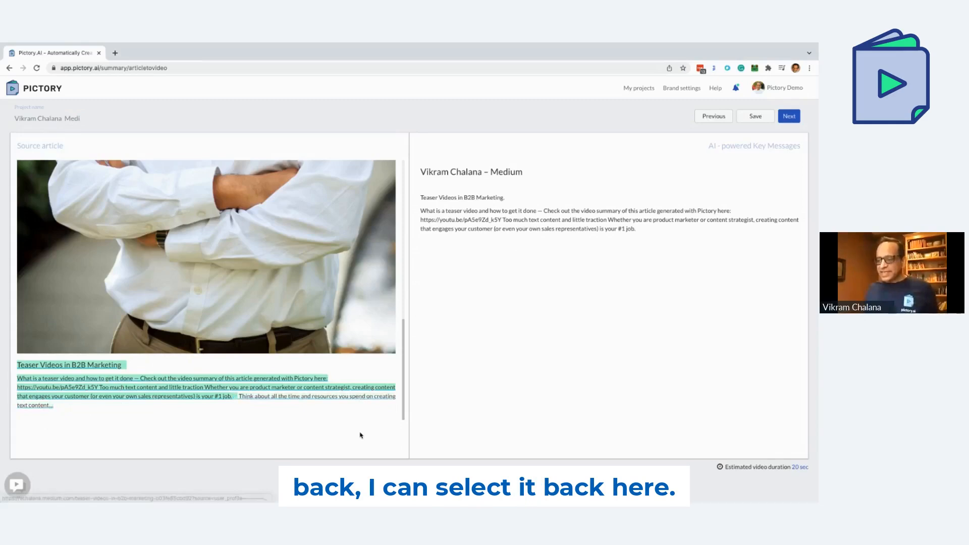
{"action": "left_click", "coordinate": [124, 366]}
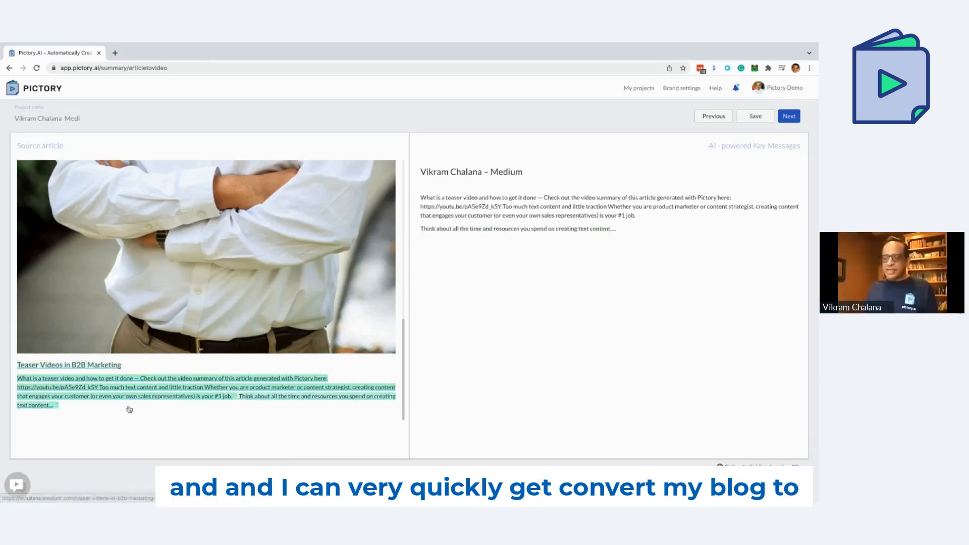
{"action": "left_click", "coordinate": [124, 368]}
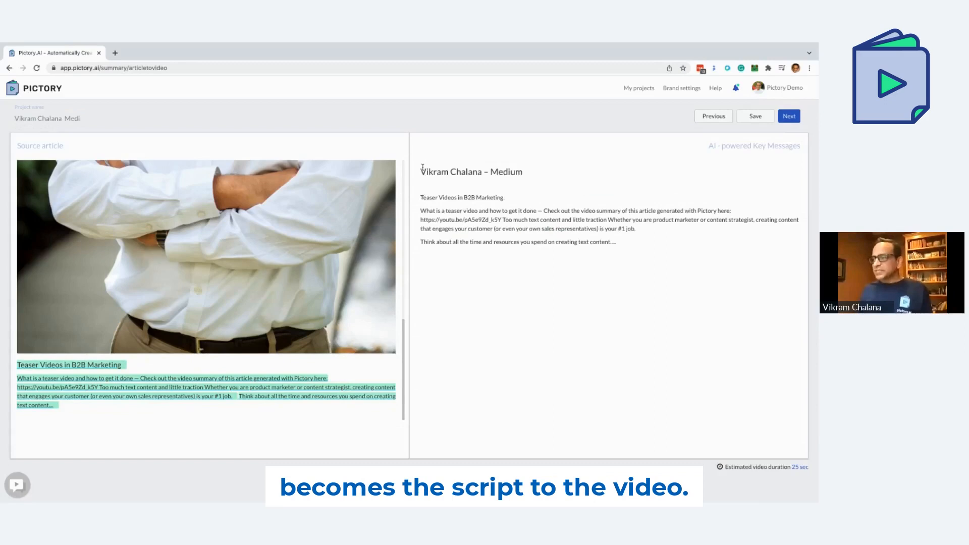
Exclude the "What is a teaser video" paragraph from the key messages and create the landscape storyboard.
{"action": "double_click", "coordinate": [427, 197]}
{"action": "left_click", "coordinate": [623, 241], "text": "shift"}
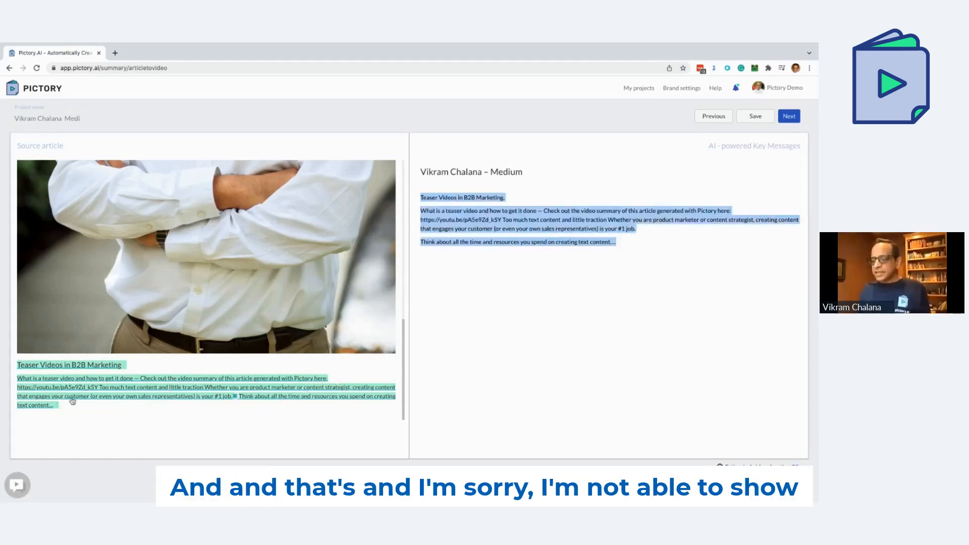
{"action": "left_click", "coordinate": [235, 396]}
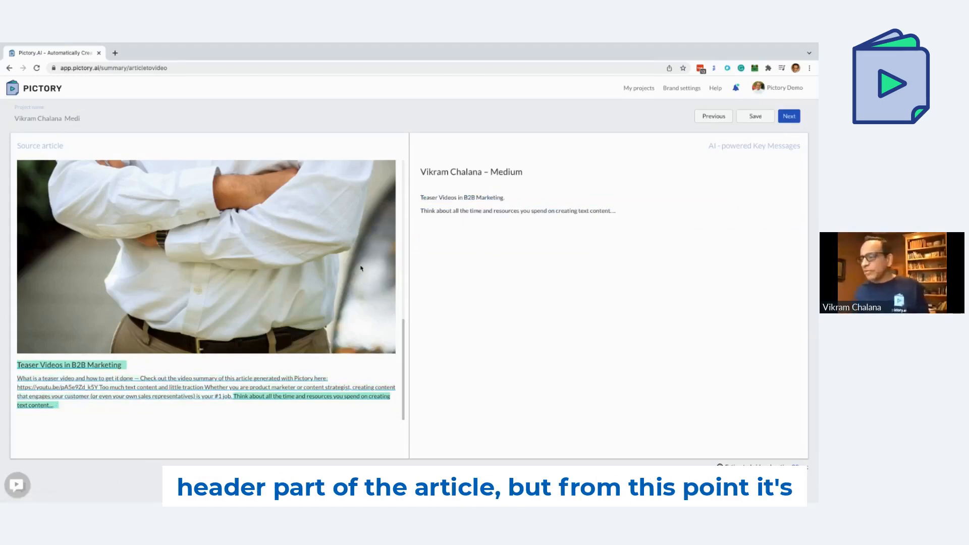
{"action": "left_click", "coordinate": [789, 118]}
{"action": "left_click", "coordinate": [226, 262]}
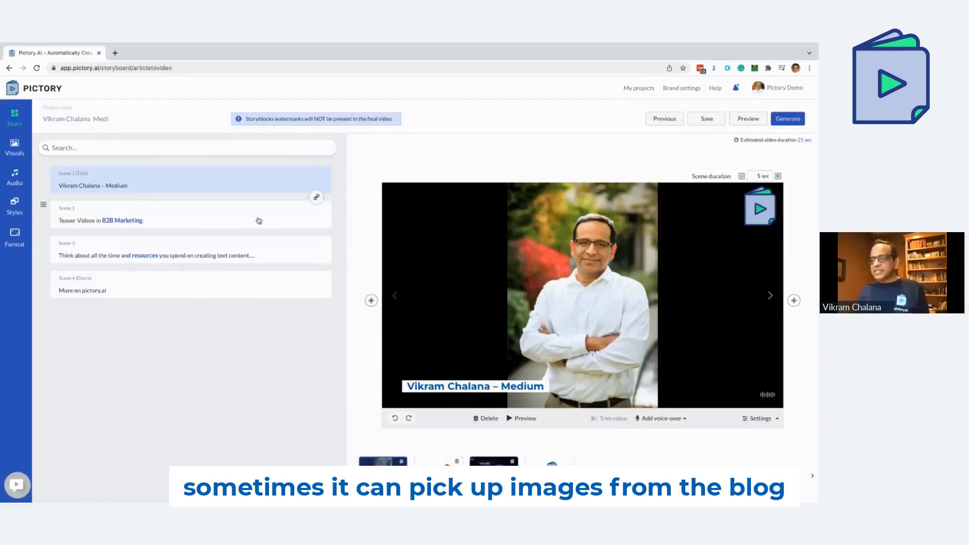
Look through the article video's title, content and outro scenes to examine their visuals, captions and branding.
{"action": "left_click", "coordinate": [259, 220]}
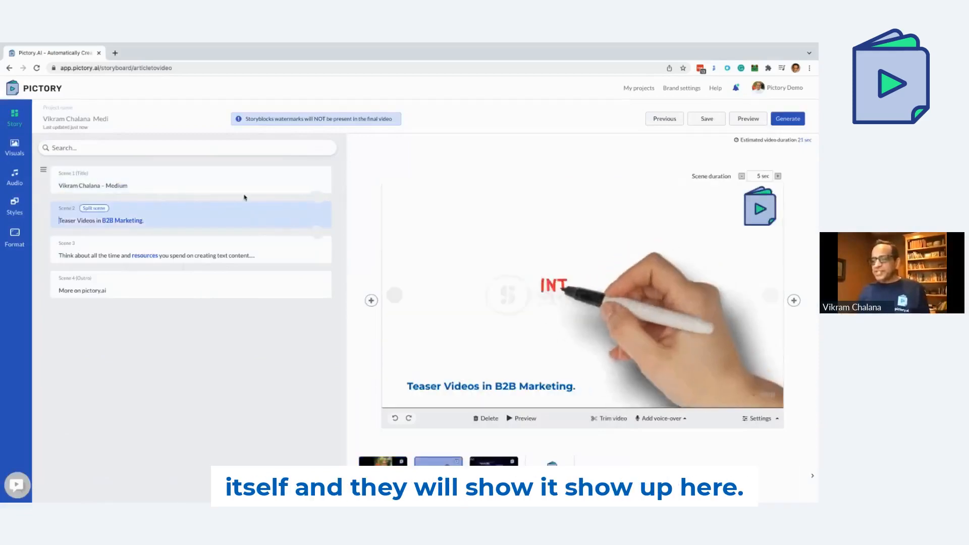
{"action": "left_click", "coordinate": [234, 182]}
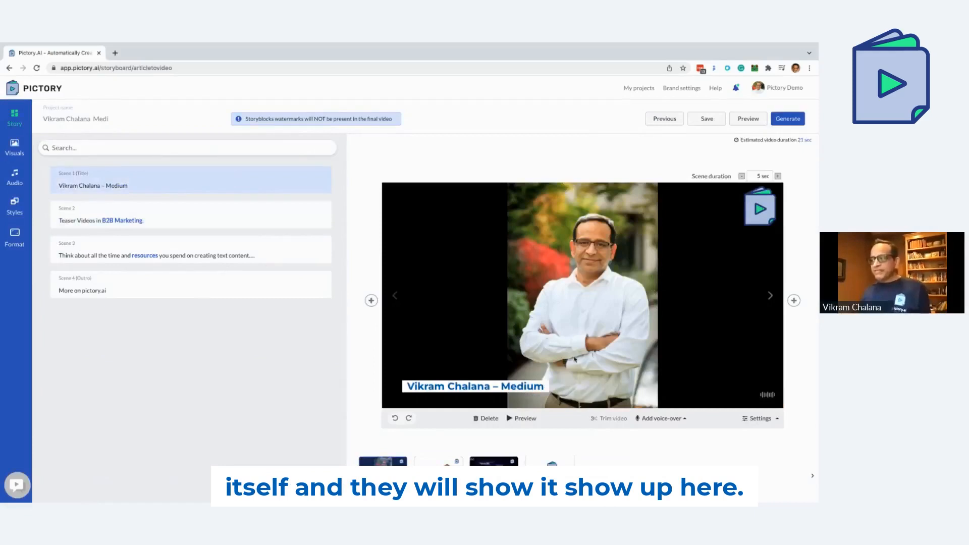
{"action": "left_click", "coordinate": [206, 217]}
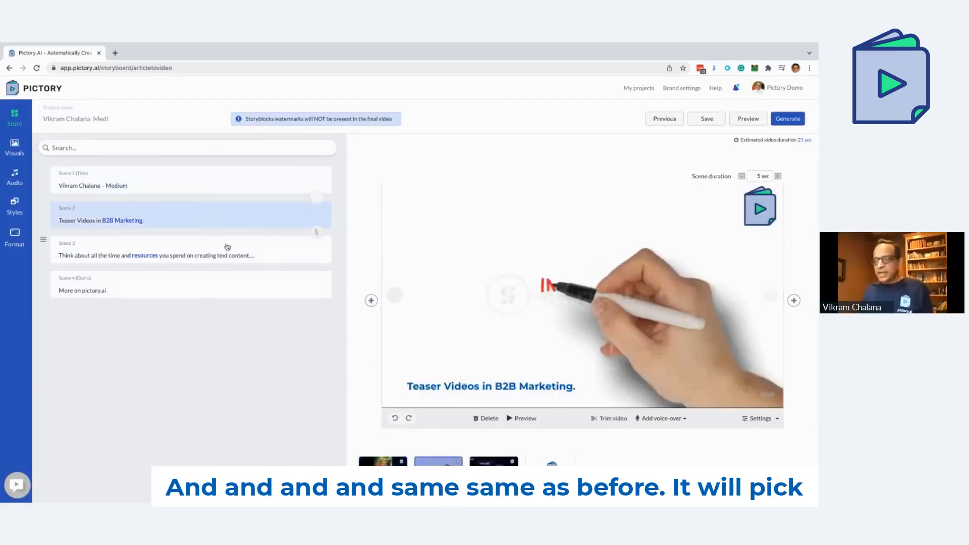
{"action": "left_click", "coordinate": [227, 251]}
{"action": "left_click", "coordinate": [239, 292]}
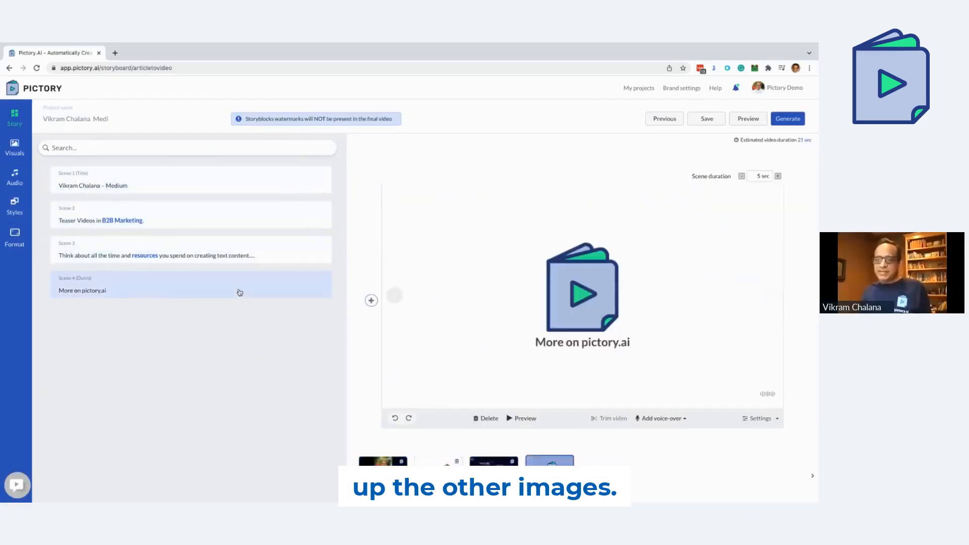
{"action": "left_click", "coordinate": [248, 255]}
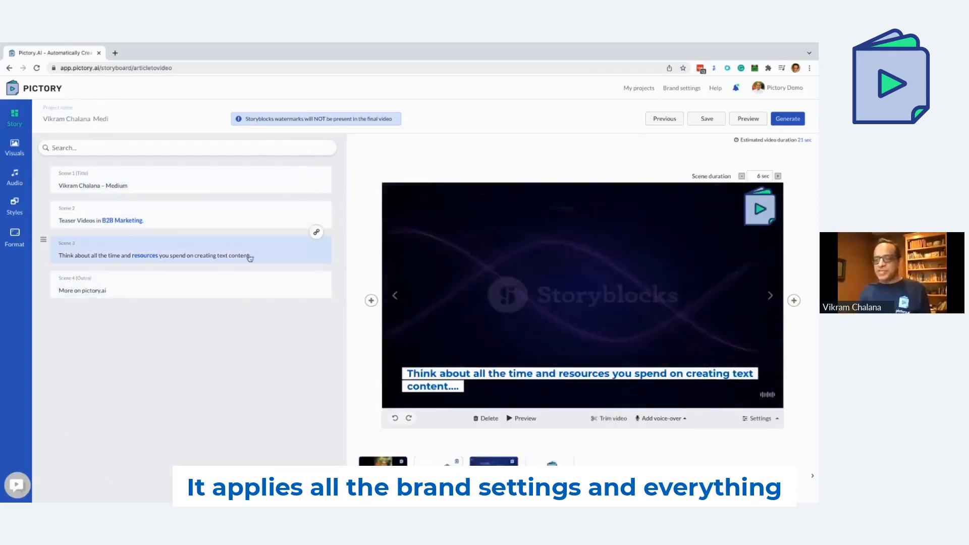
{"action": "left_click", "coordinate": [232, 220]}
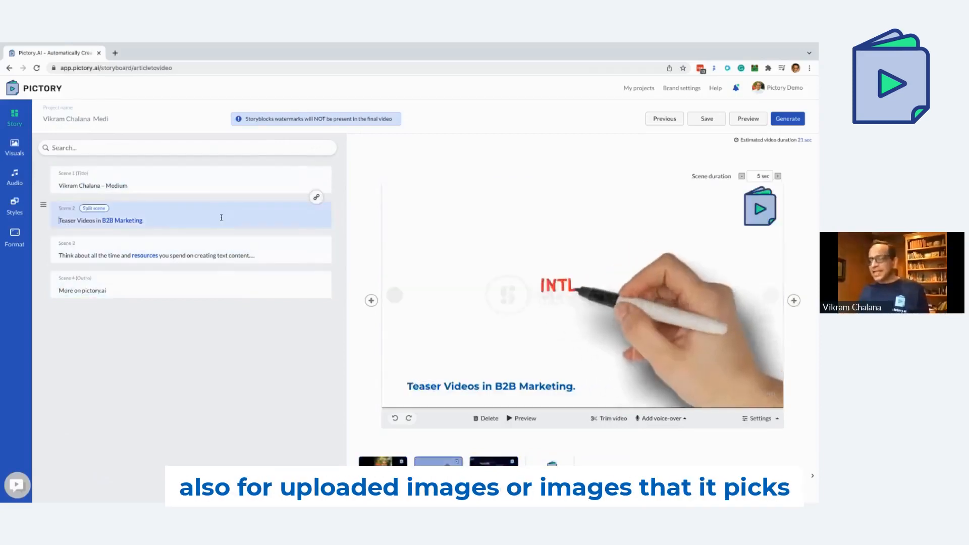
Try visual zoom and pan on the title scene's photo and switch the effect off again.
{"action": "left_click", "coordinate": [223, 188]}
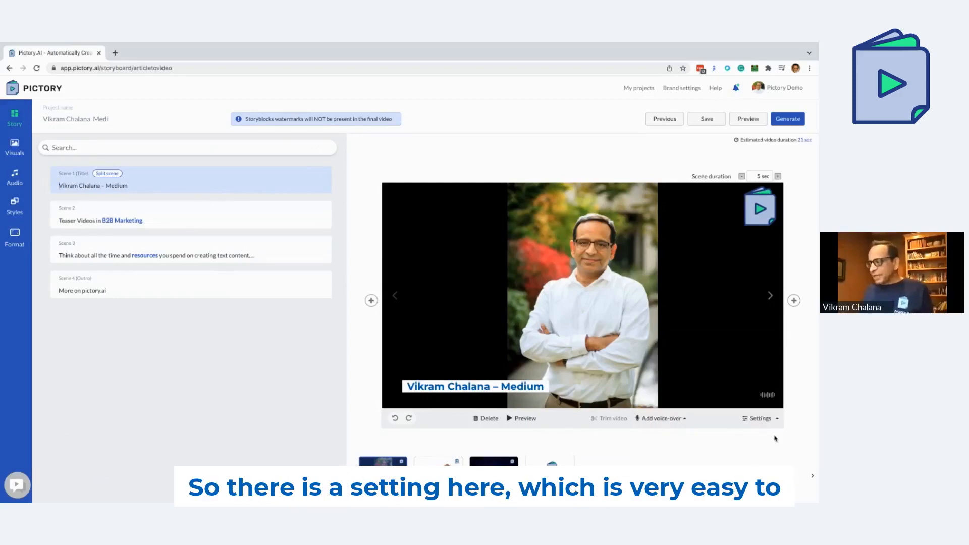
{"action": "mouse_move", "coordinate": [750, 426]}
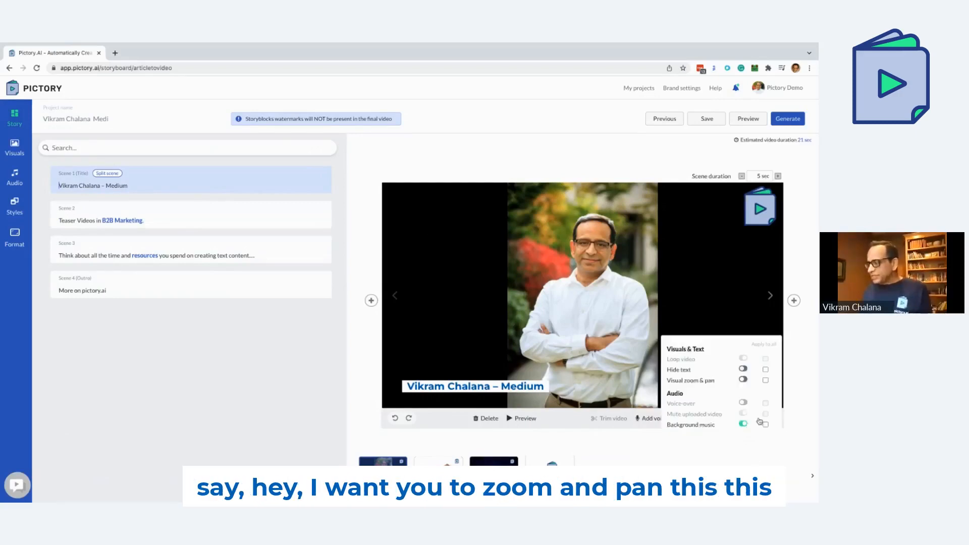
{"action": "left_click", "coordinate": [746, 380]}
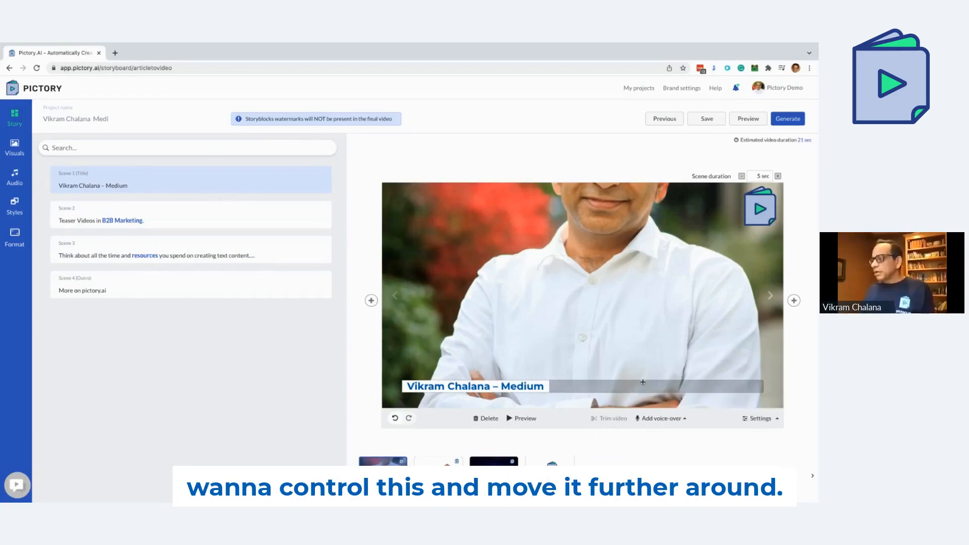
{"action": "mouse_move", "coordinate": [775, 419]}
{"action": "left_click", "coordinate": [743, 381]}
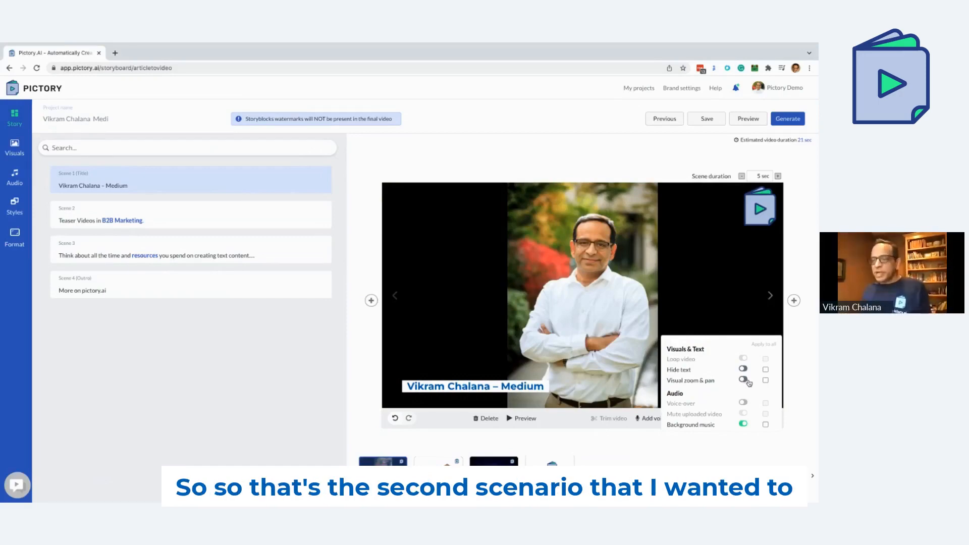
Return to the home page and open the sample video for editing videos with voice using text.
{"action": "left_click", "coordinate": [31, 90]}
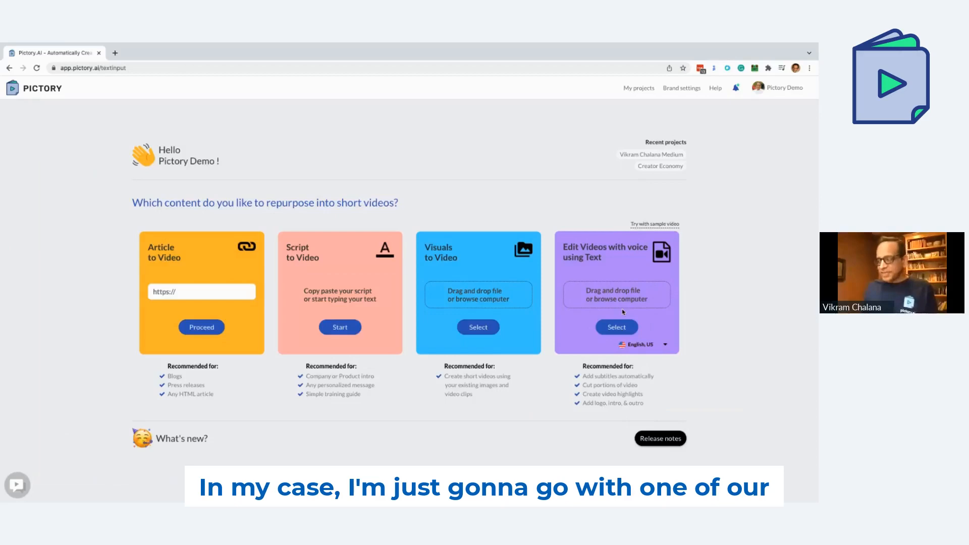
{"action": "left_click", "coordinate": [663, 225]}
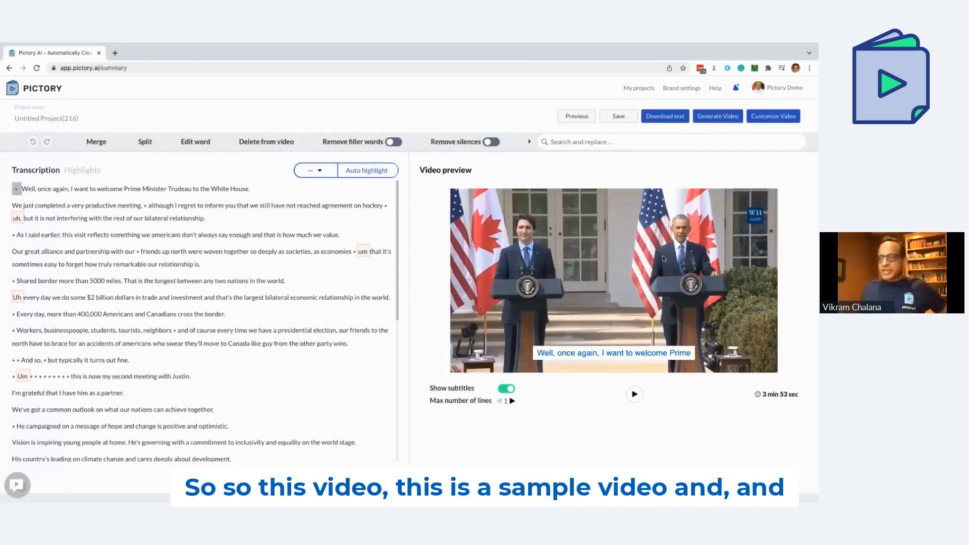
{"action": "left_click_drag", "start_coordinate": [24, 189], "coordinate": [45, 194]}
{"action": "left_click", "coordinate": [44, 194]}
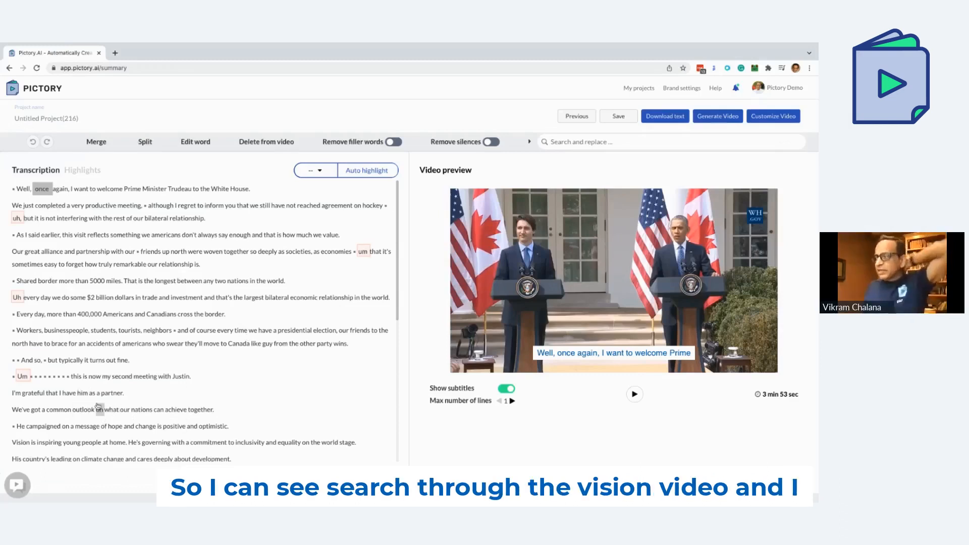
Search the transcript for "Canada" and play the video from the sentence about Americans moving there.
{"action": "left_click", "coordinate": [572, 142]}
{"action": "type", "text": "C"}
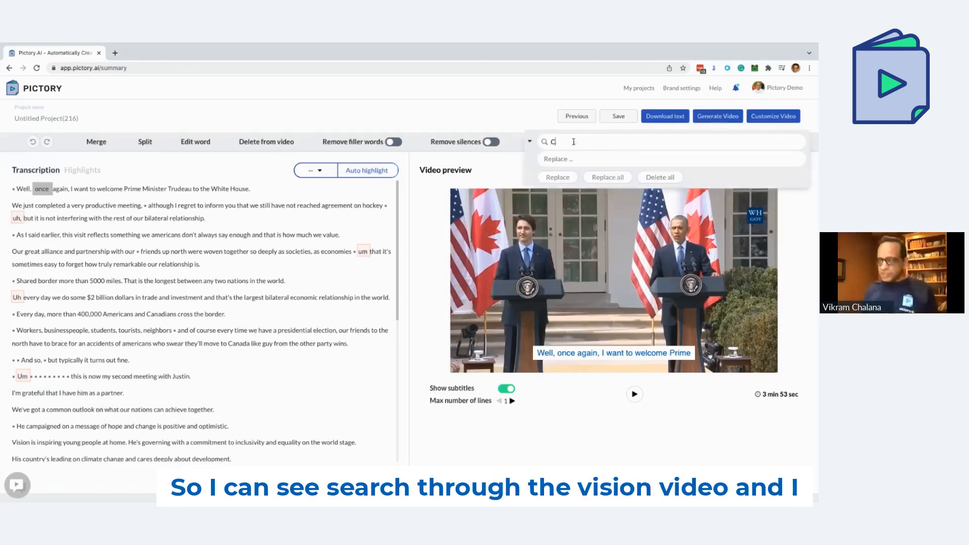
{"action": "type", "text": "anada"}
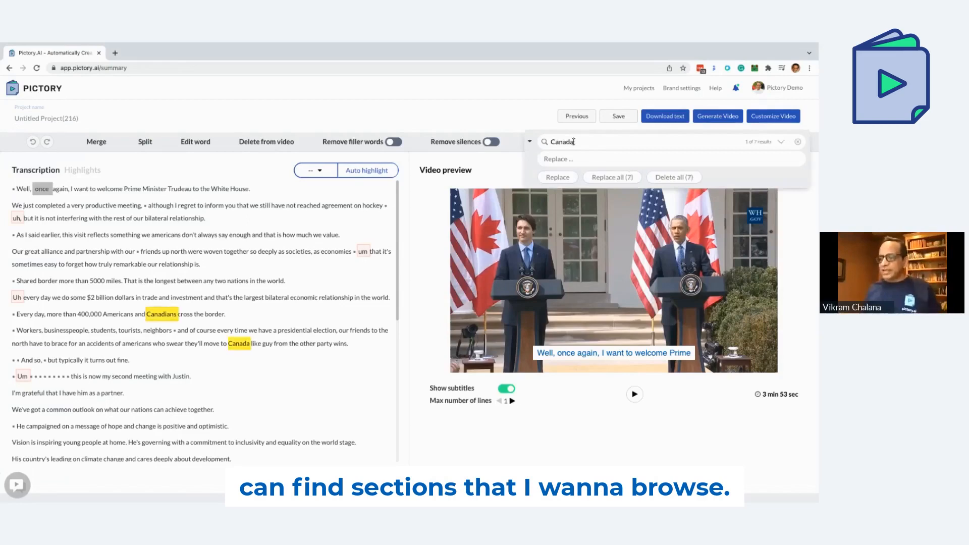
{"action": "left_click", "coordinate": [52, 333]}
{"action": "left_click", "coordinate": [62, 344]}
{"action": "left_click", "coordinate": [112, 347]}
{"action": "left_click", "coordinate": [635, 398]}
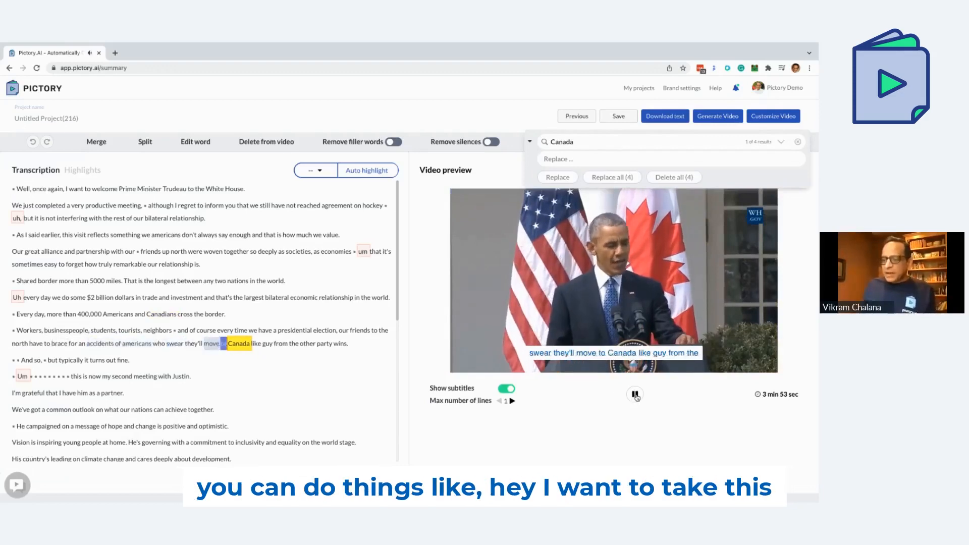
{"action": "left_click", "coordinate": [634, 395]}
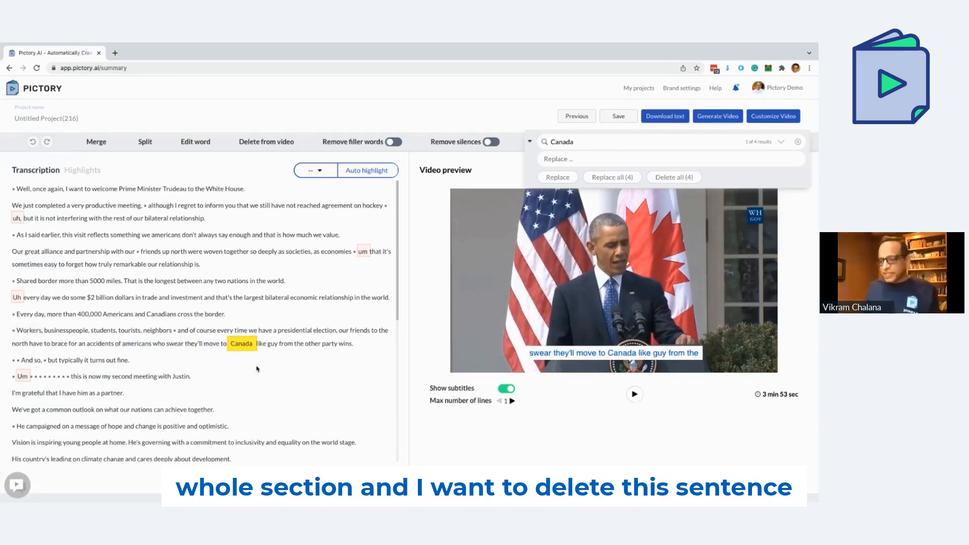
Delete the "Workers, businesspeople, students, tourists, neighbors" sentence from the video and play back the cut from the preceding sentence.
{"action": "left_click_drag", "start_coordinate": [359, 345], "coordinate": [15, 334]}
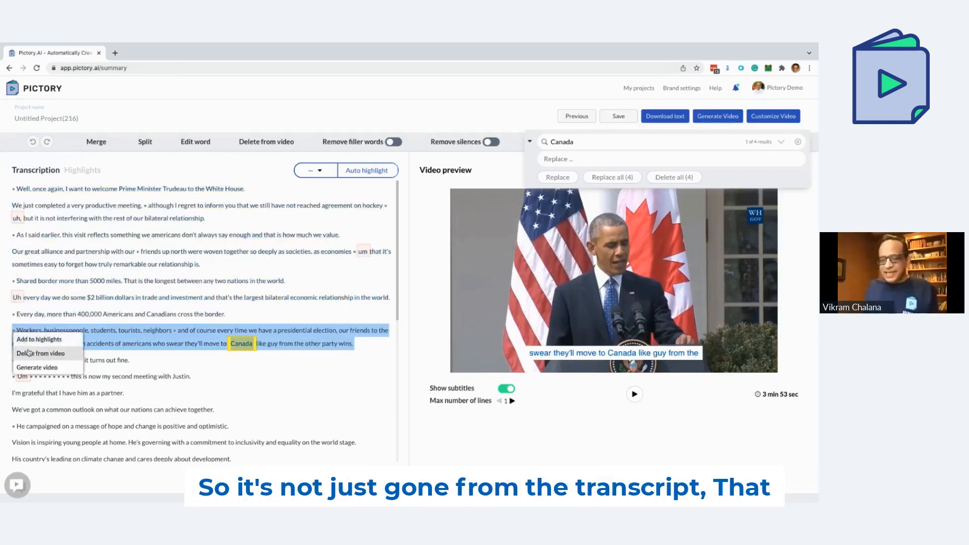
{"action": "left_click", "coordinate": [29, 352]}
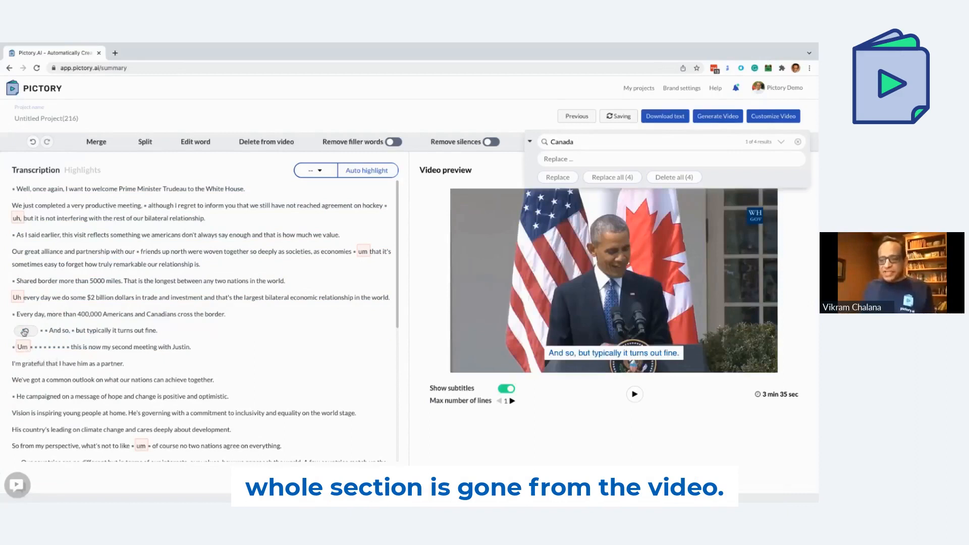
{"action": "left_click", "coordinate": [139, 315]}
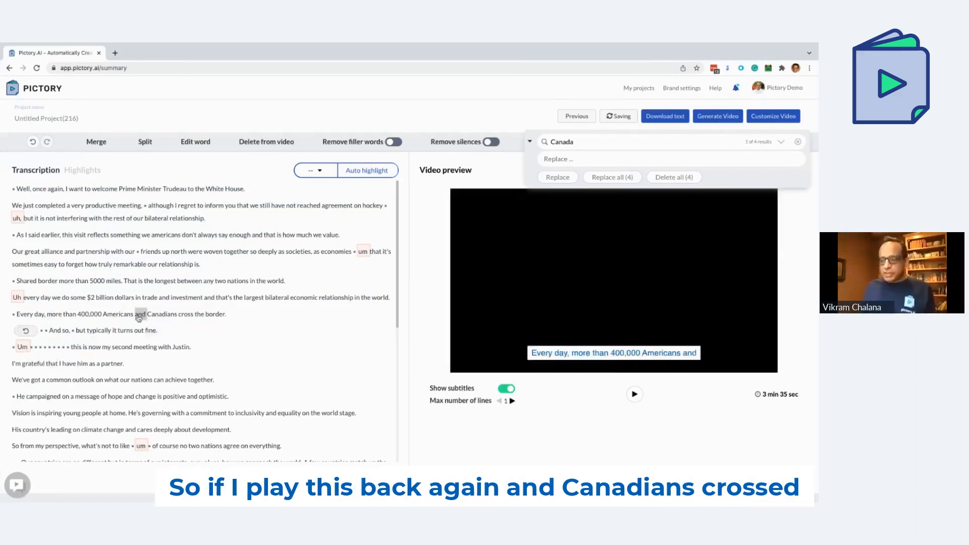
{"action": "left_click", "coordinate": [632, 395]}
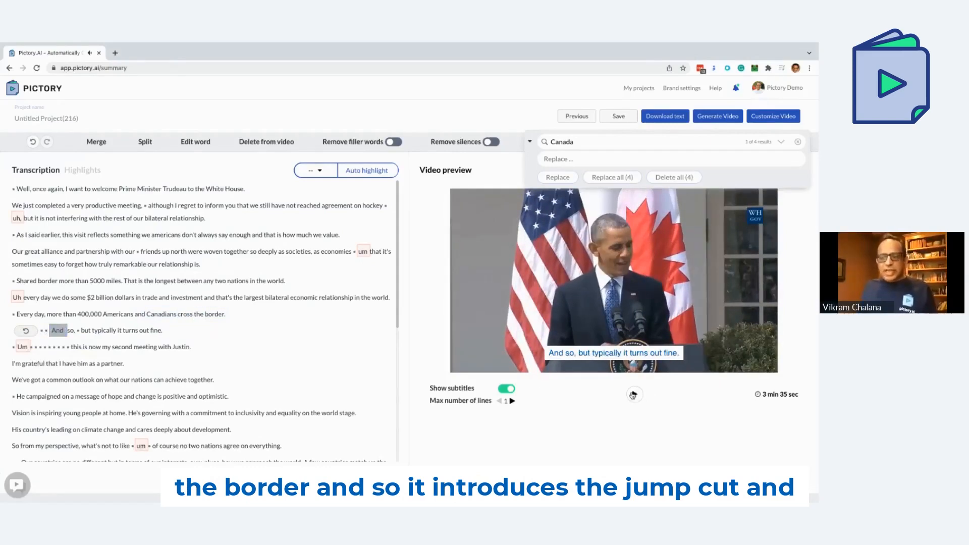
{"action": "left_click", "coordinate": [634, 394]}
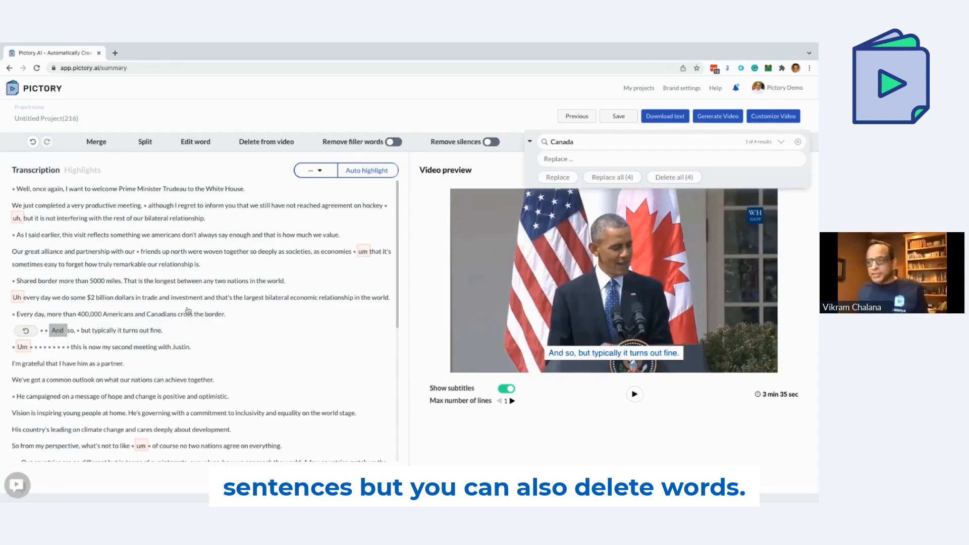
Try deleting the word "americans" from the "As I said earlier" sentence, play the section back, and restore the word.
{"action": "left_click", "coordinate": [115, 237]}
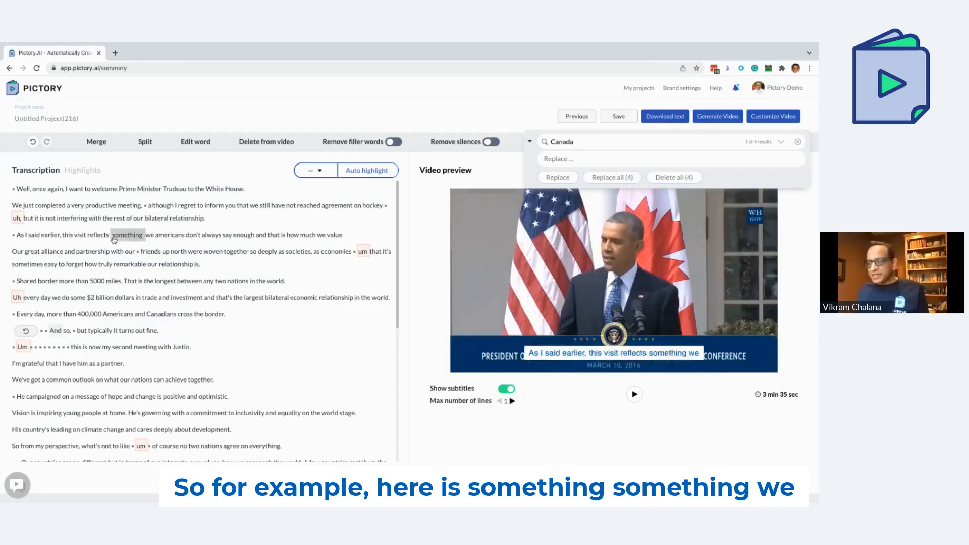
{"action": "left_click", "coordinate": [634, 394]}
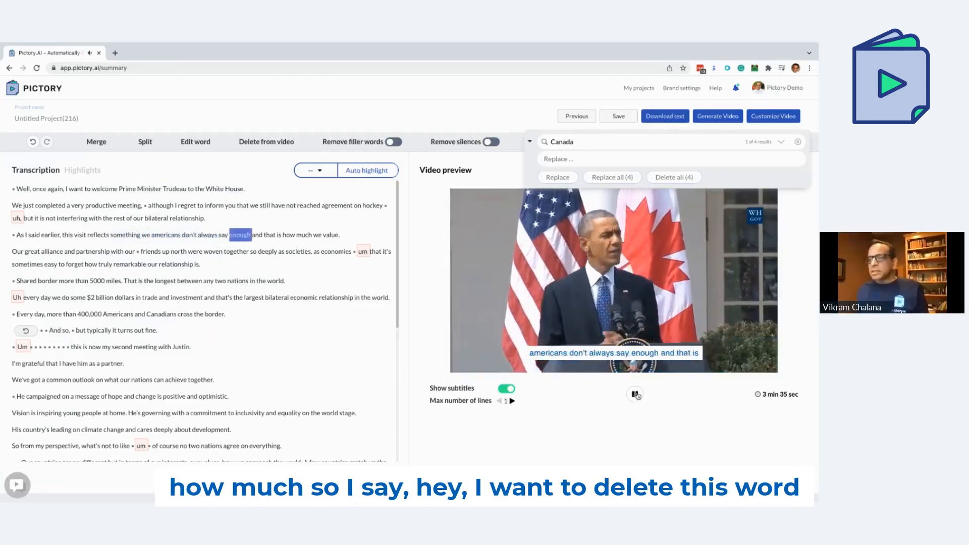
{"action": "left_click", "coordinate": [635, 395]}
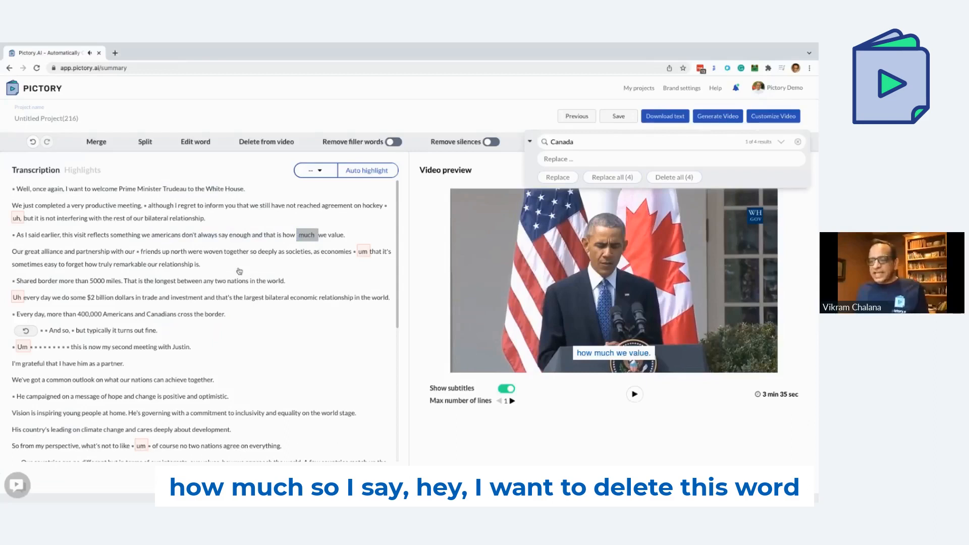
{"action": "left_click", "coordinate": [167, 236]}
{"action": "left_click", "coordinate": [261, 142]}
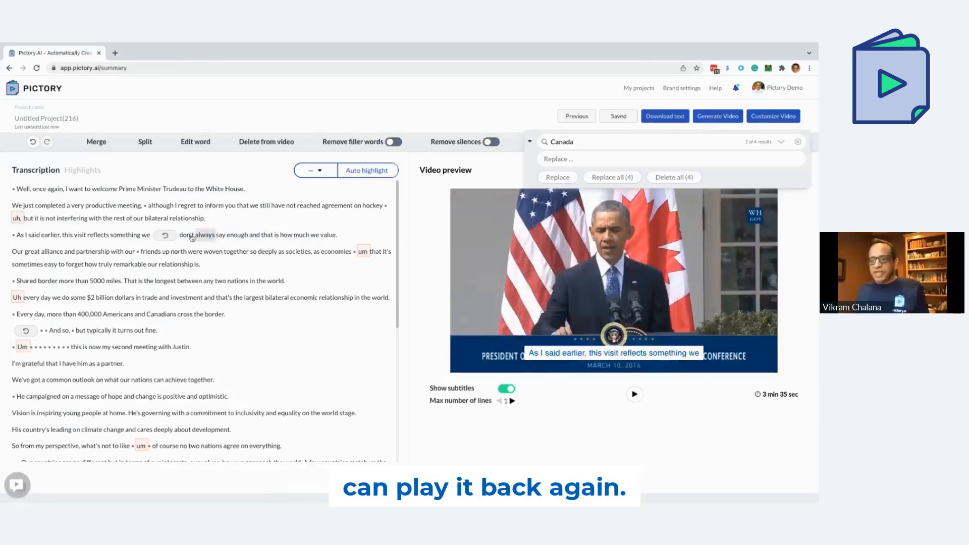
{"action": "left_click", "coordinate": [636, 393]}
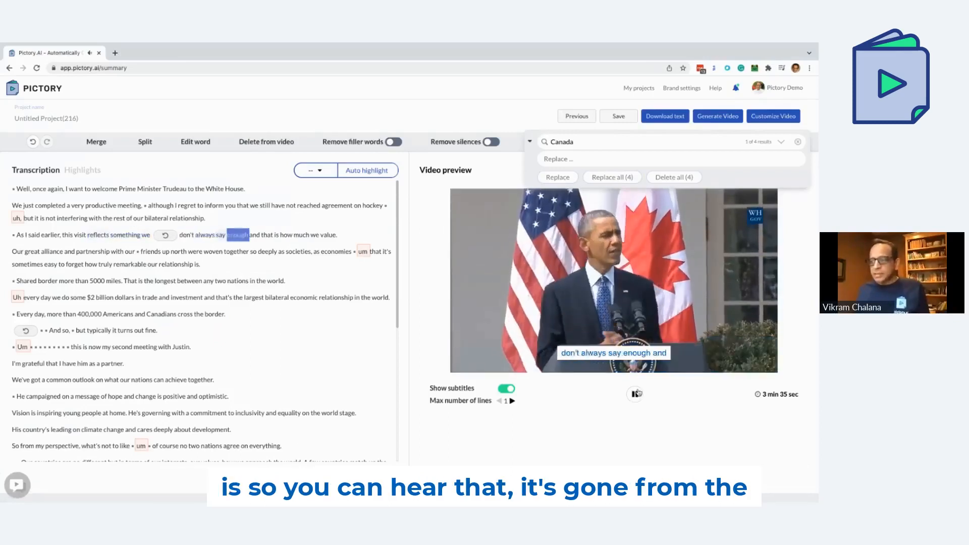
{"action": "left_click", "coordinate": [636, 393]}
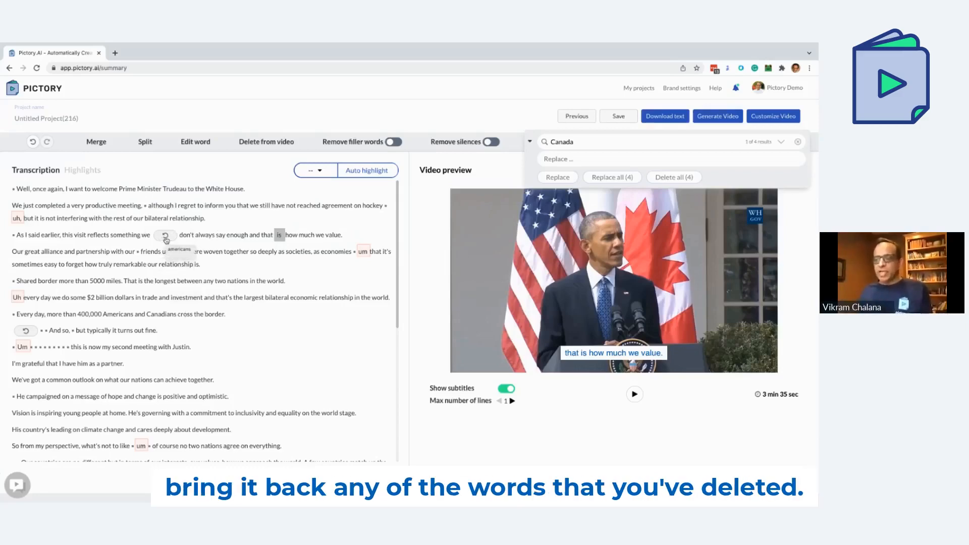
{"action": "left_click", "coordinate": [165, 236]}
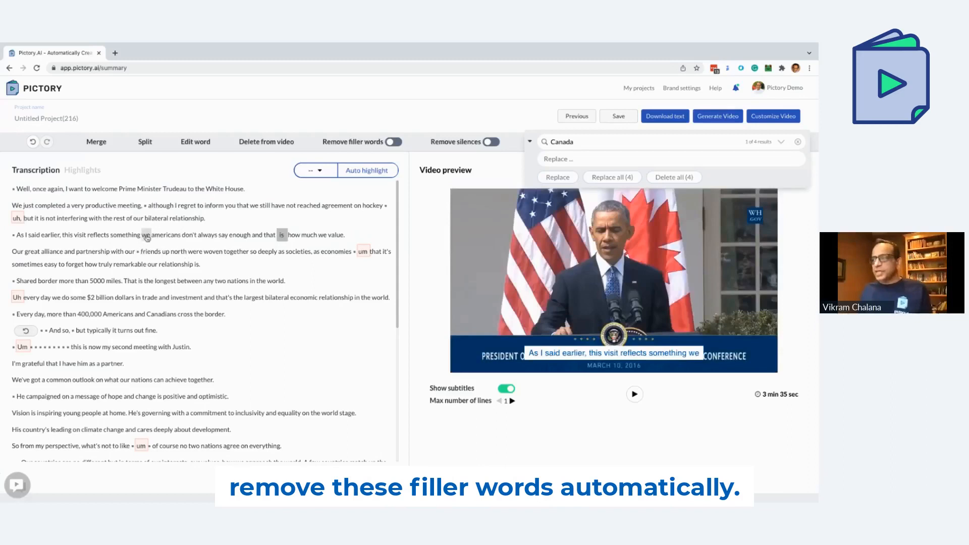
Remove all filler words from the video automatically and collapse the replace options.
{"action": "left_click", "coordinate": [394, 143]}
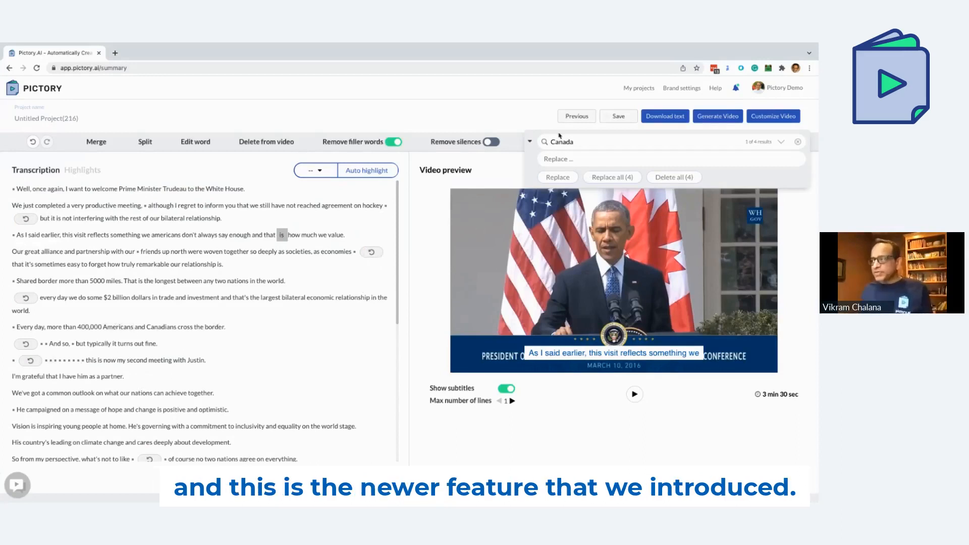
{"action": "left_click", "coordinate": [530, 142]}
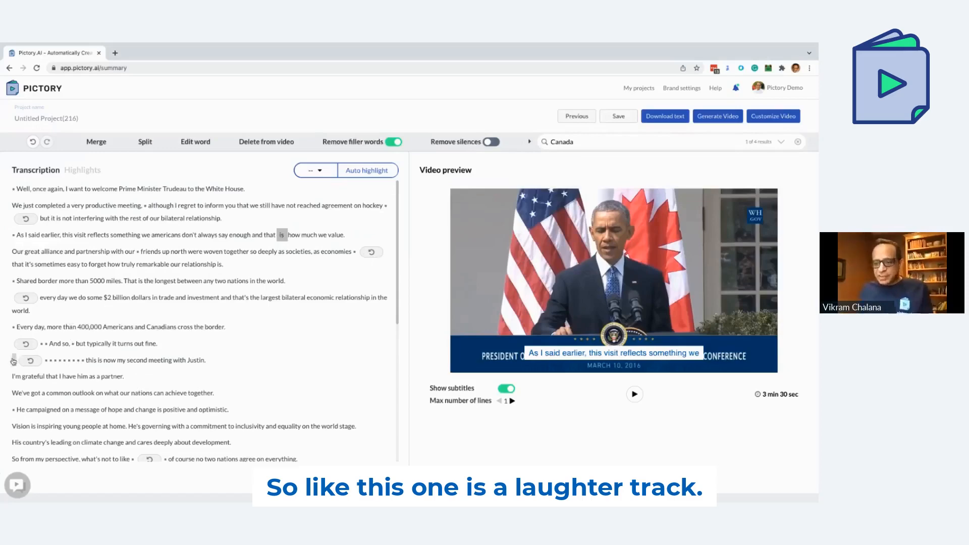
Play the laughter pause before "this is now my second meeting" and inspect its individual silence markers.
{"action": "left_click", "coordinate": [13, 361]}
{"action": "left_click", "coordinate": [633, 393]}
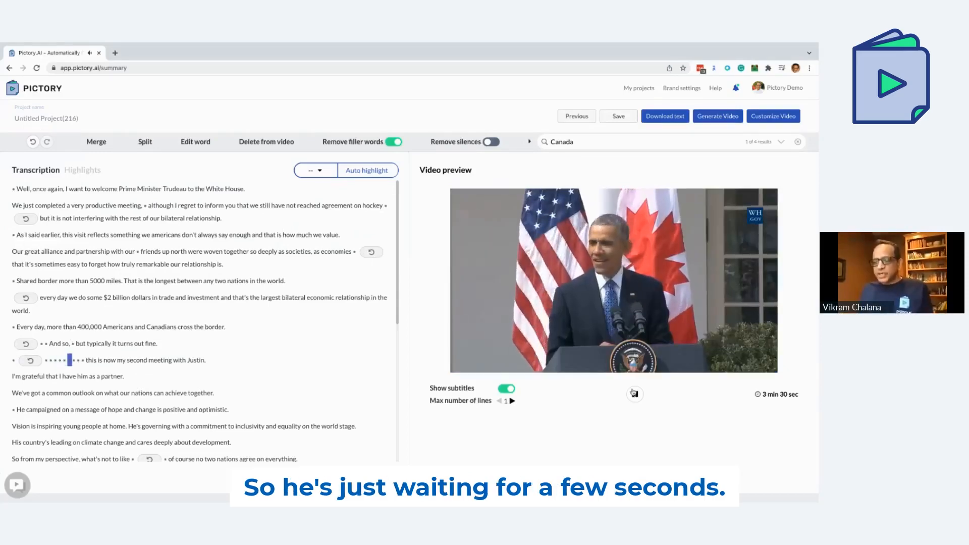
{"action": "left_click", "coordinate": [634, 394]}
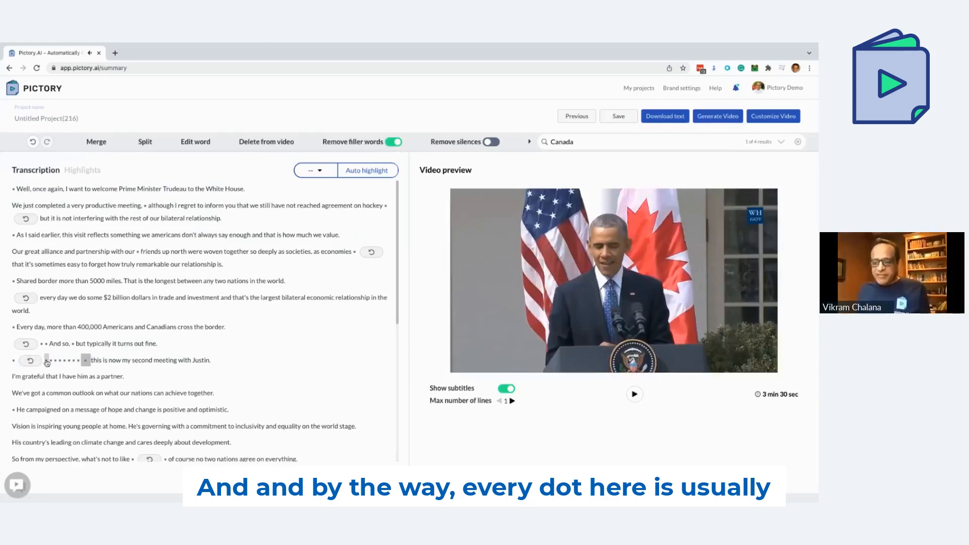
{"action": "left_click", "coordinate": [49, 360]}
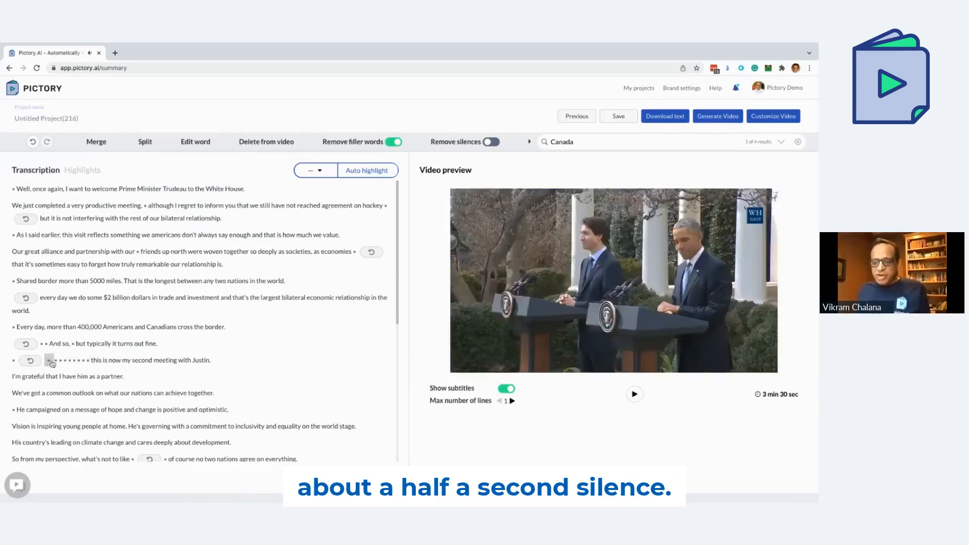
{"action": "left_click", "coordinate": [57, 361]}
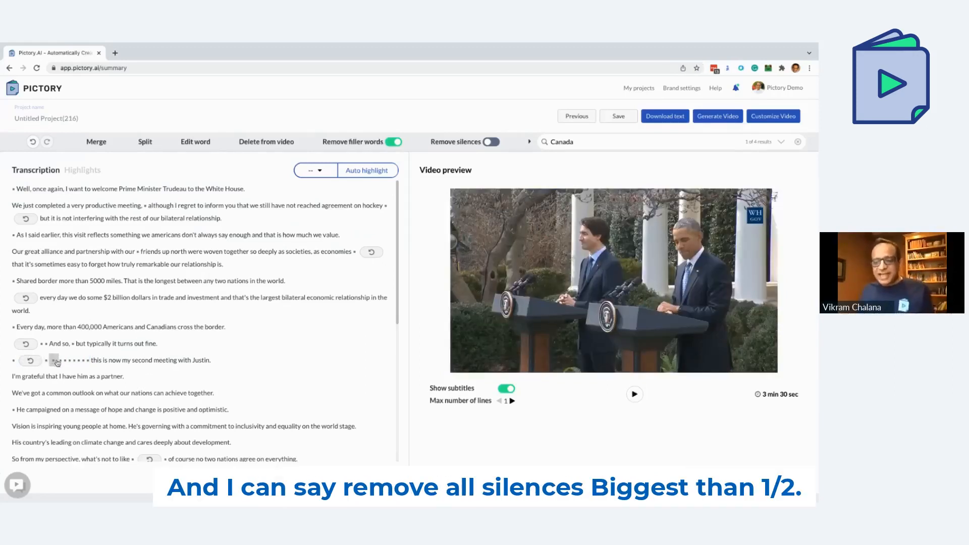
{"action": "left_click", "coordinate": [50, 361]}
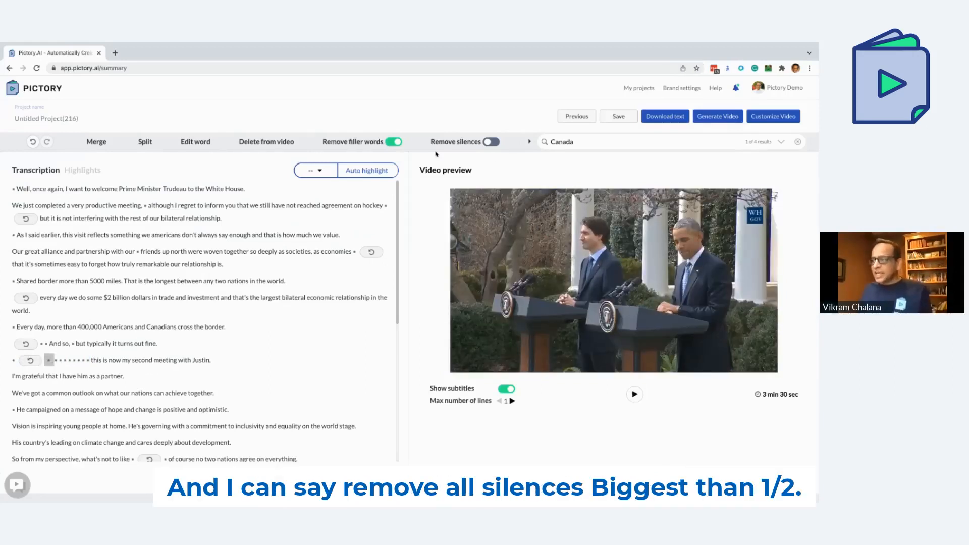
Remove silences of more than 2 seconds from the video and look through the shortened transcript.
{"action": "left_click", "coordinate": [491, 142]}
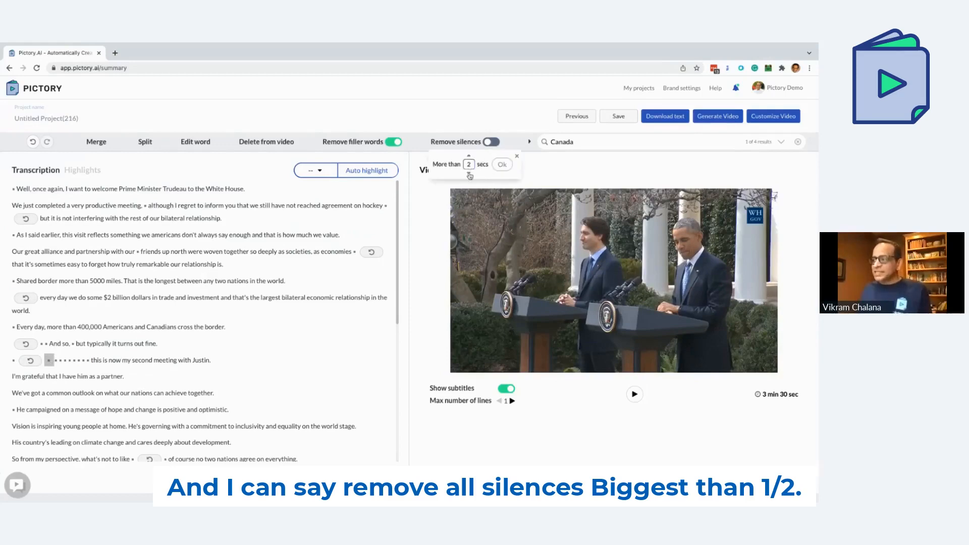
{"action": "left_click", "coordinate": [502, 165]}
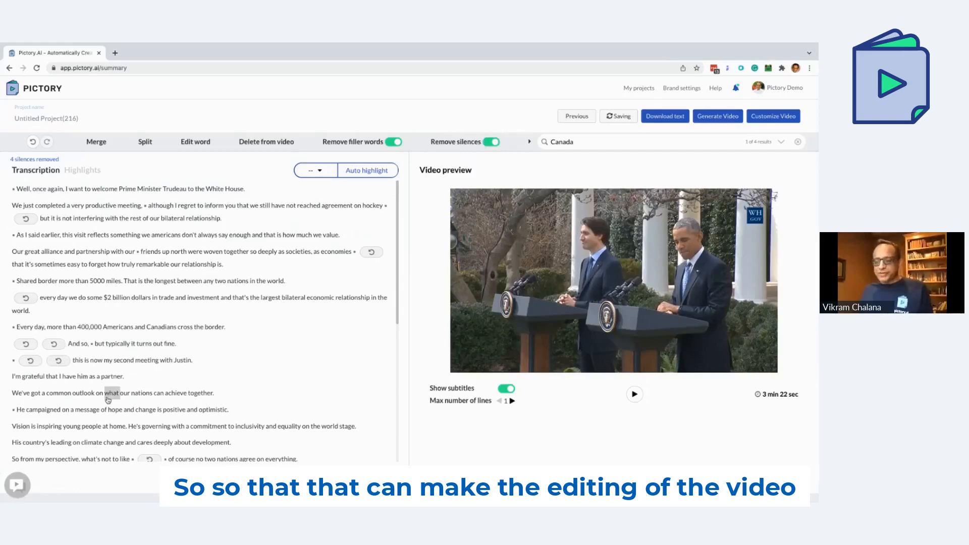
{"action": "scroll", "coordinate": [108, 399], "scroll_direction": "down", "scroll_amount": 5}
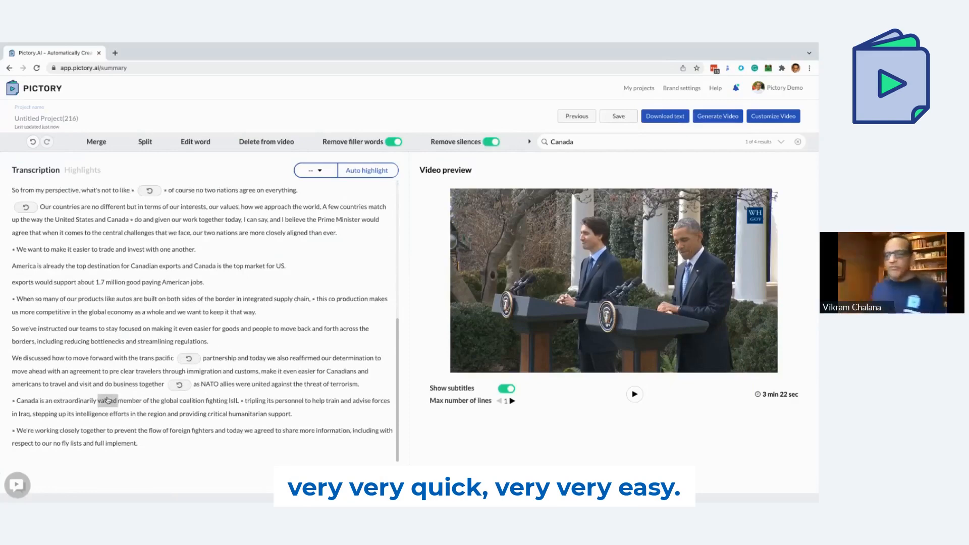
{"action": "scroll", "coordinate": [108, 399], "scroll_direction": "up", "scroll_amount": 4}
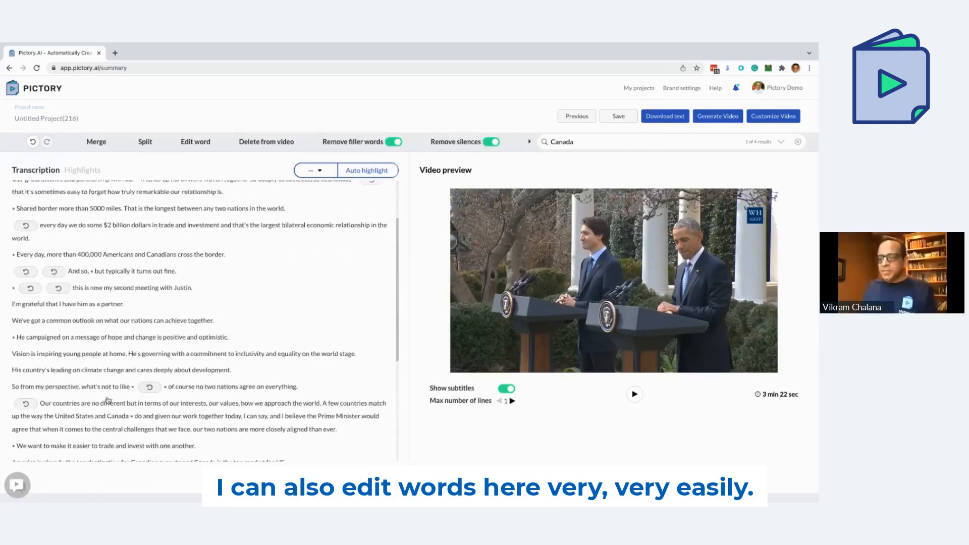
{"action": "scroll", "coordinate": [107, 400], "scroll_direction": "down", "scroll_amount": 2}
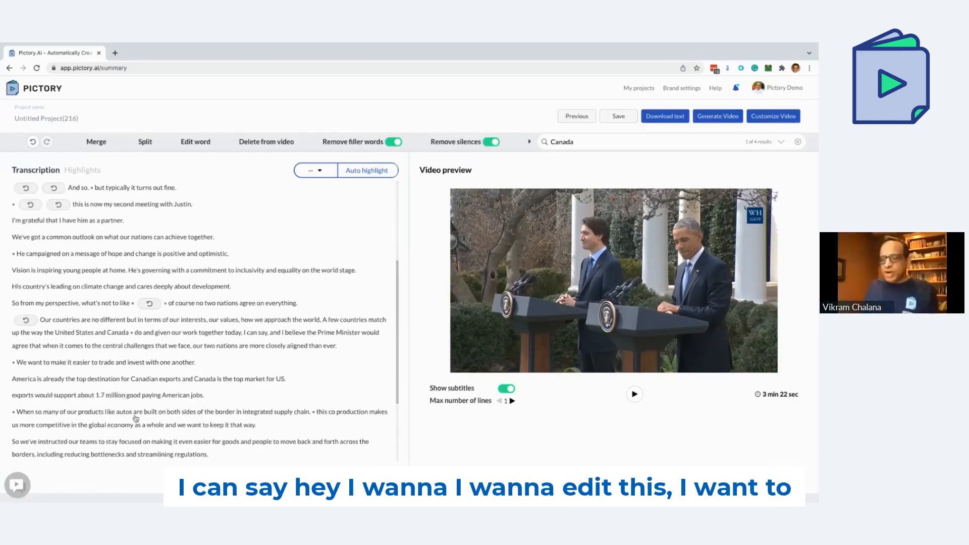
Correct the word "reflects" to "reflecting" in the "As I said earlier" sentence of the transcript.
{"action": "scroll", "coordinate": [114, 287], "scroll_direction": "up", "scroll_amount": 3}
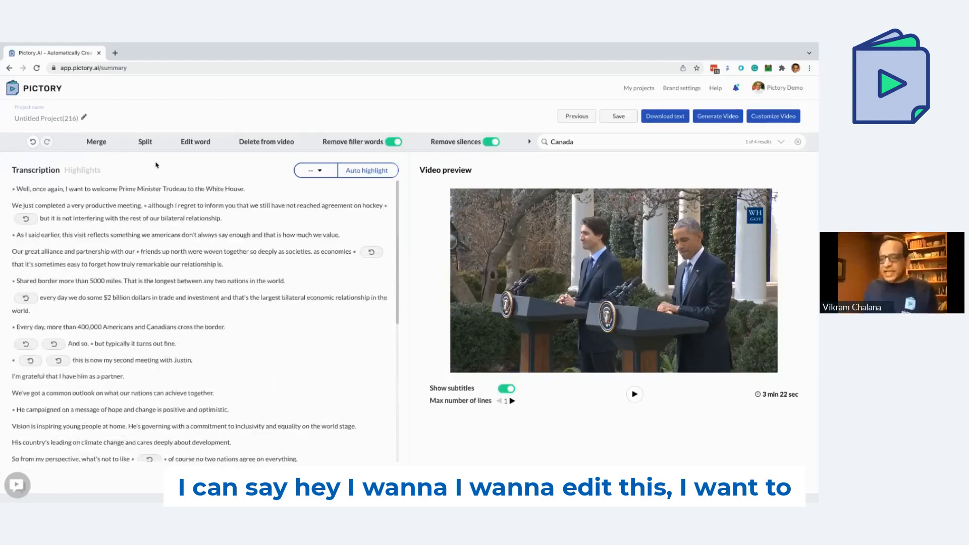
{"action": "left_click", "coordinate": [97, 235]}
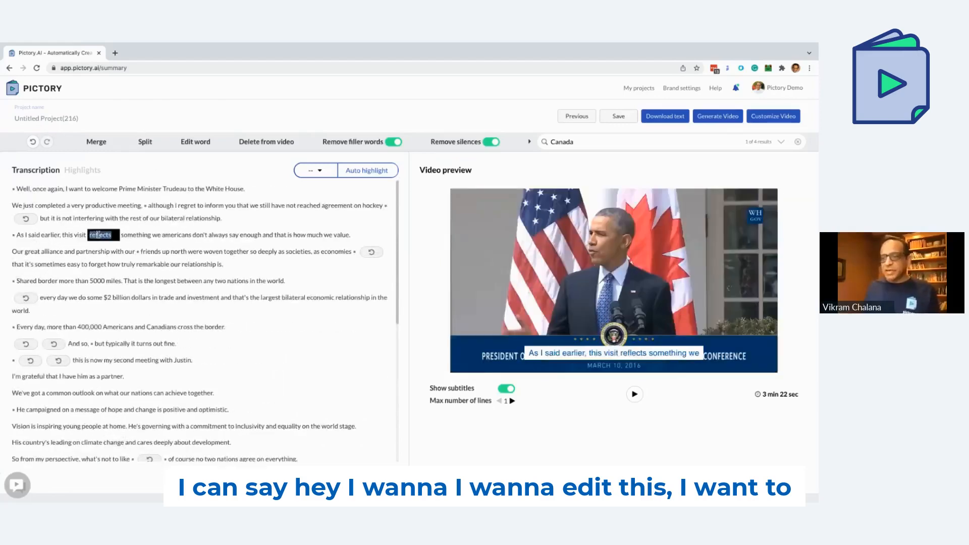
{"action": "key", "text": "Right"}
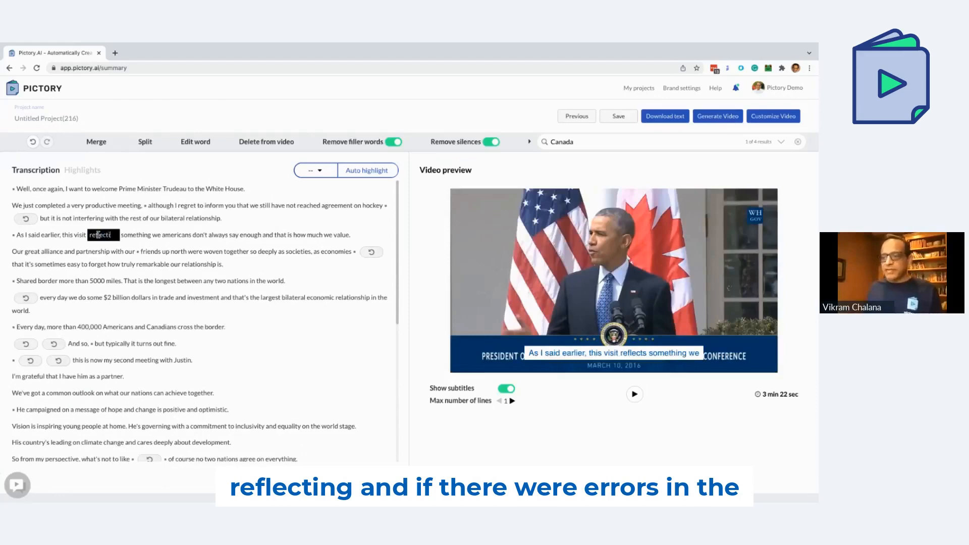
{"action": "type", "text": "ng"}
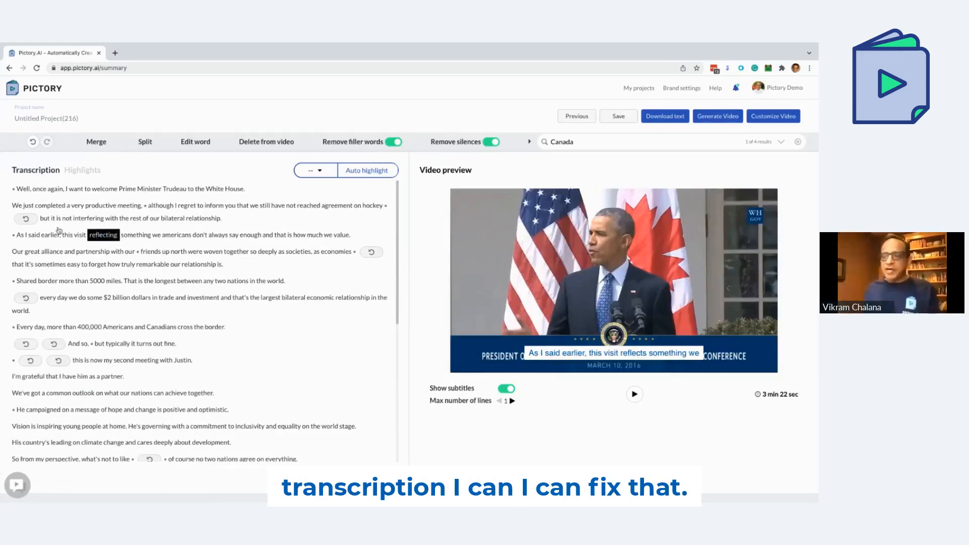
{"action": "key", "text": "Return"}
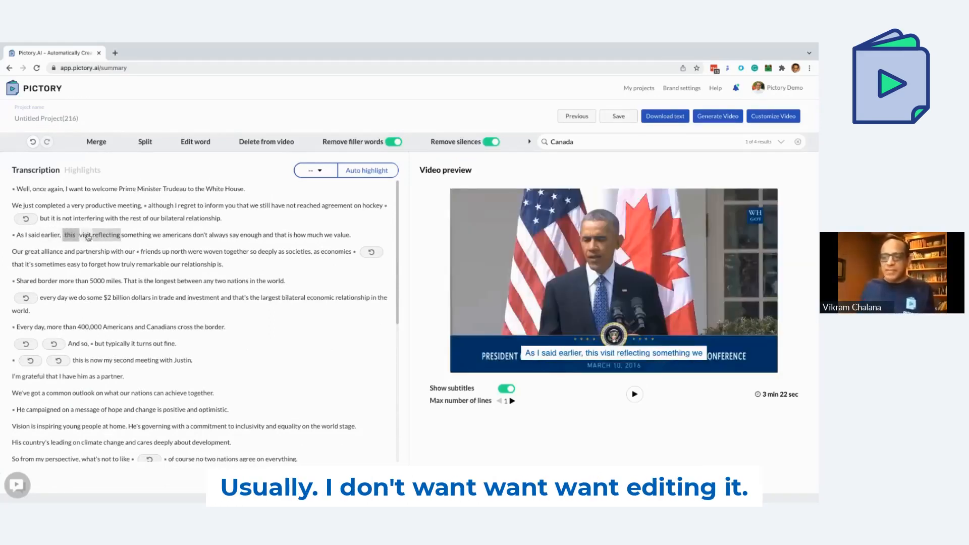
Merge the words "this" and "visit" in the "As I said earlier" sentence and change the merged word to "visit".
{"action": "left_click", "coordinate": [83, 238]}
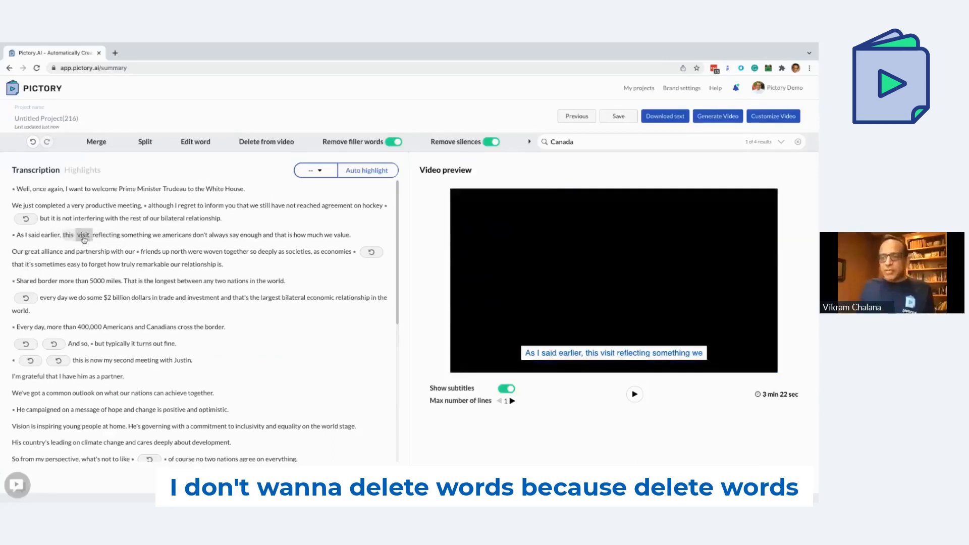
{"action": "left_click", "coordinate": [69, 235]}
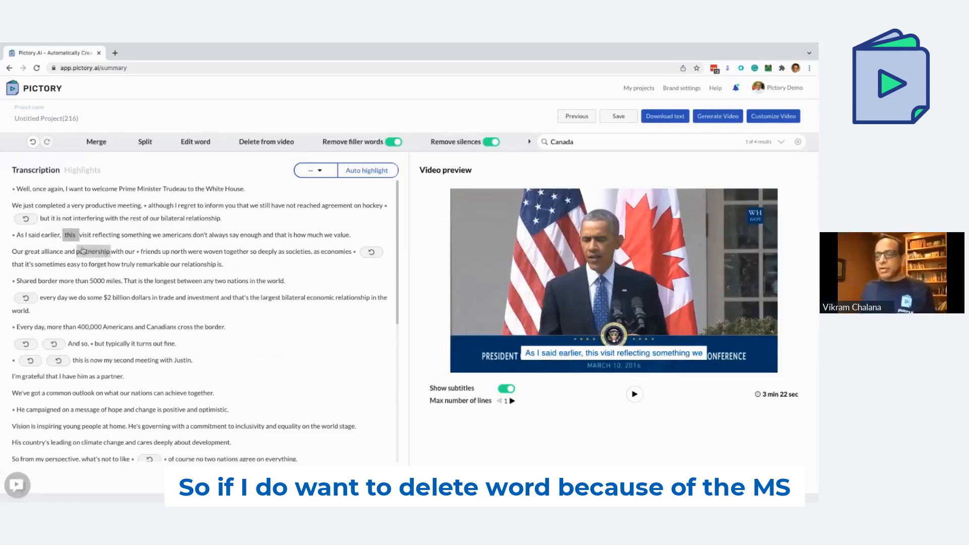
{"action": "left_click_drag", "start_coordinate": [72, 240], "coordinate": [84, 238]}
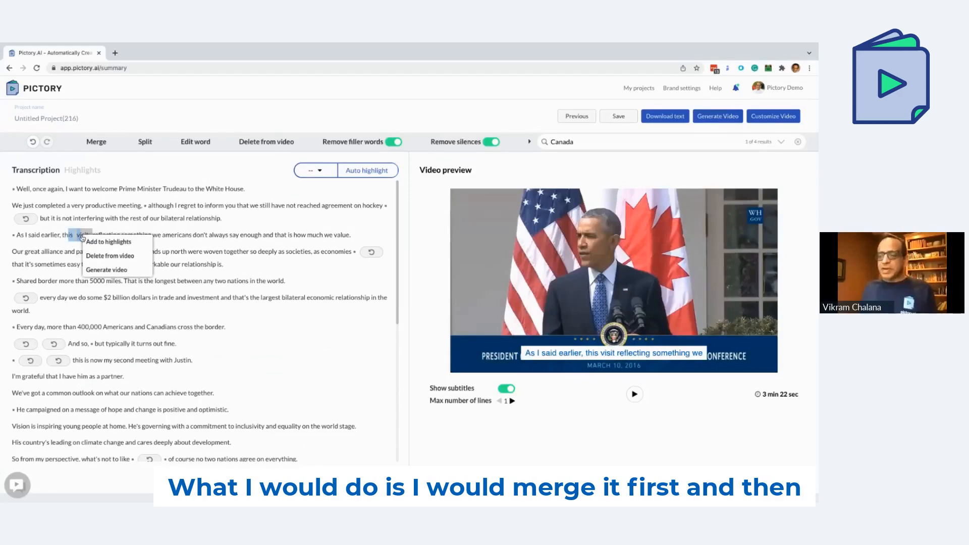
{"action": "left_click", "coordinate": [106, 142]}
{"action": "left_click", "coordinate": [71, 236]}
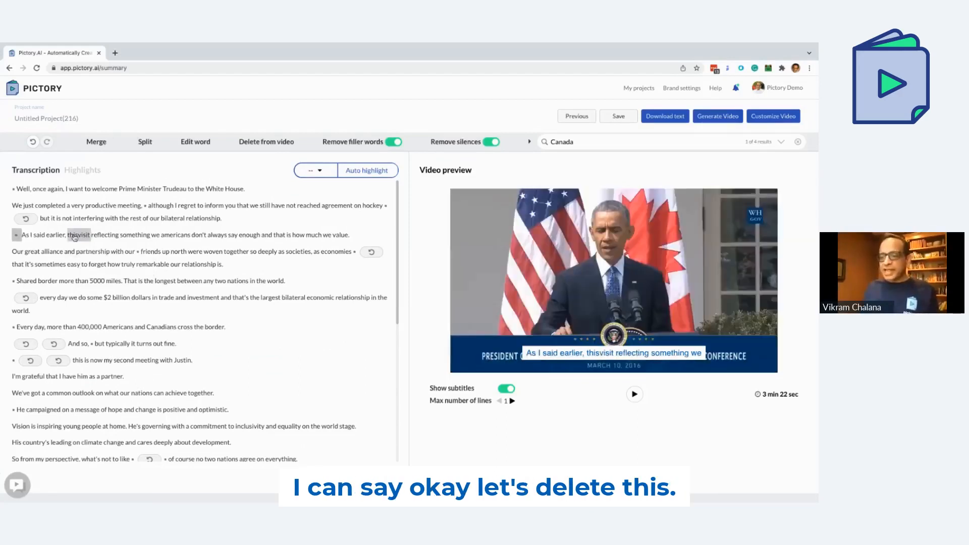
{"action": "key", "text": "BackSpace"}
{"action": "key", "text": "BackSpace"}
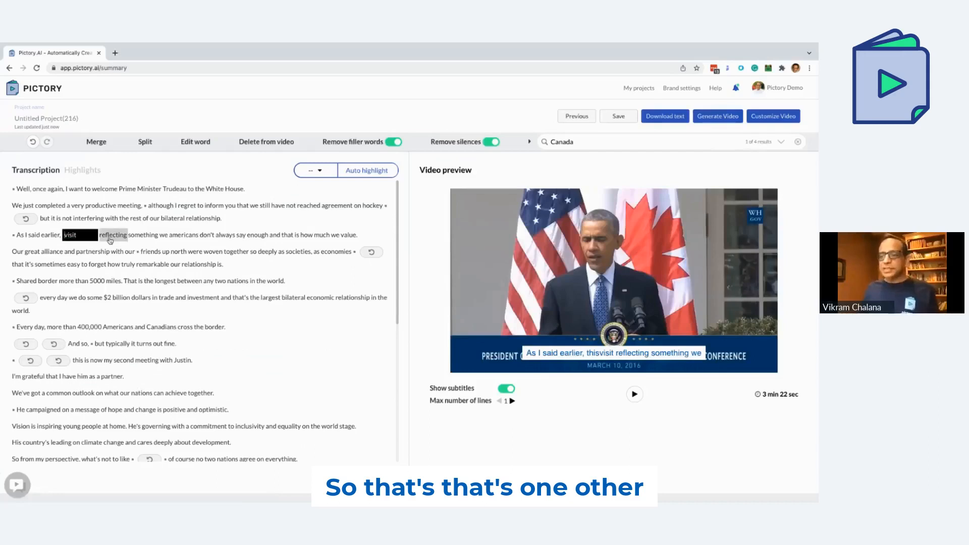
{"action": "left_click", "coordinate": [170, 238]}
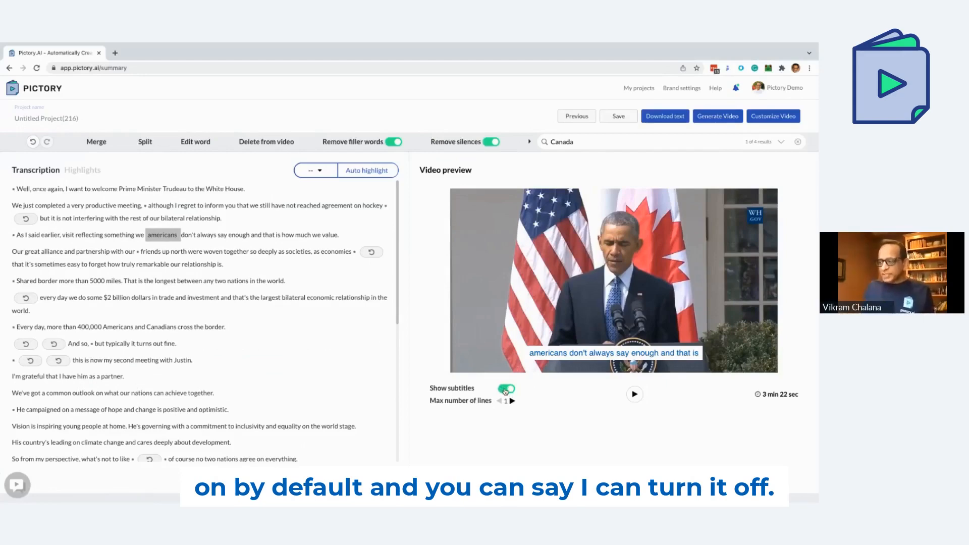
Try switching the video's subtitles off and on, access the text download, and show the subtitles again.
{"action": "left_click", "coordinate": [505, 391]}
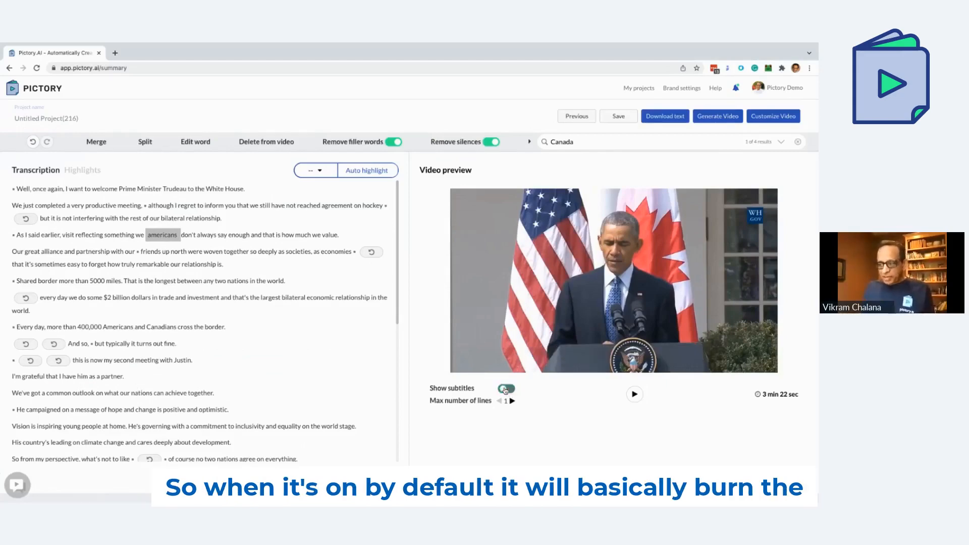
{"action": "left_click", "coordinate": [510, 389]}
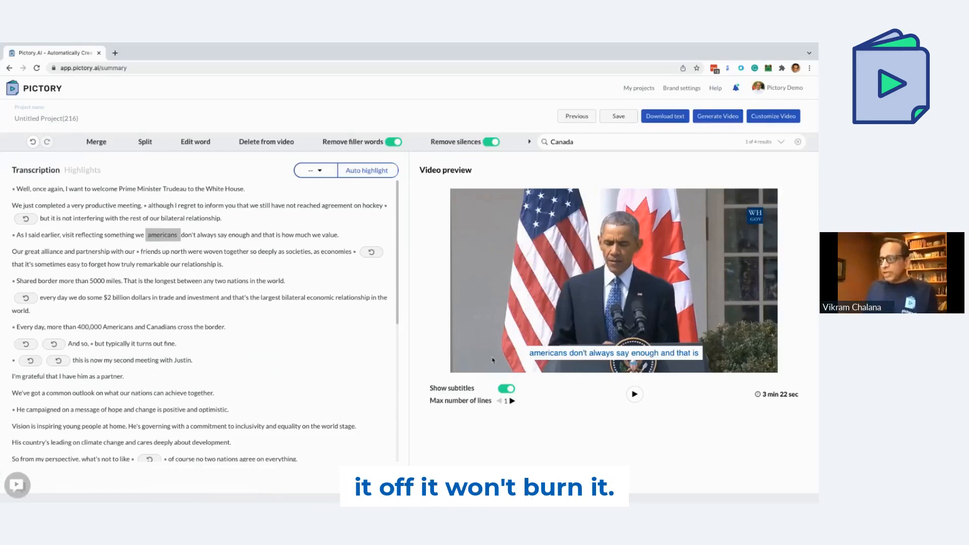
{"action": "left_click", "coordinate": [506, 388]}
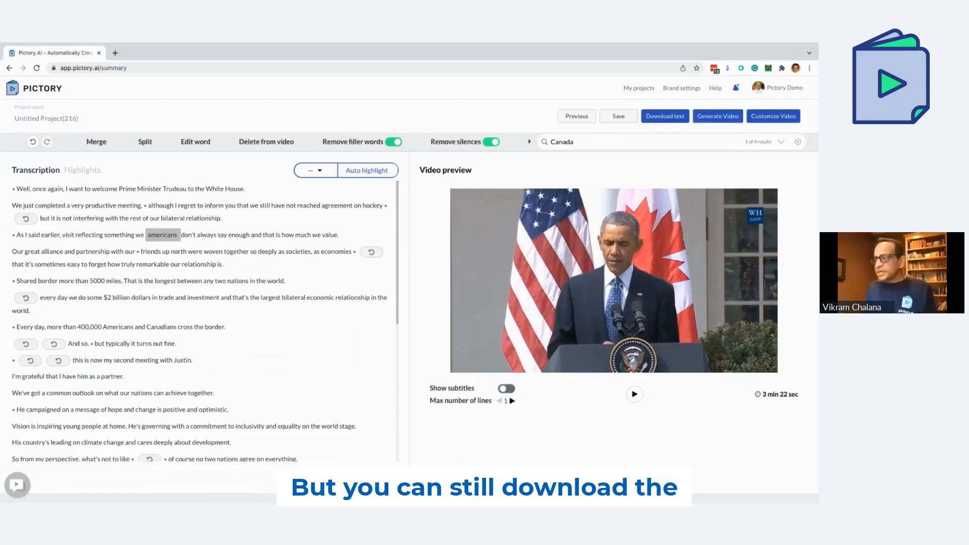
{"action": "left_click", "coordinate": [673, 117]}
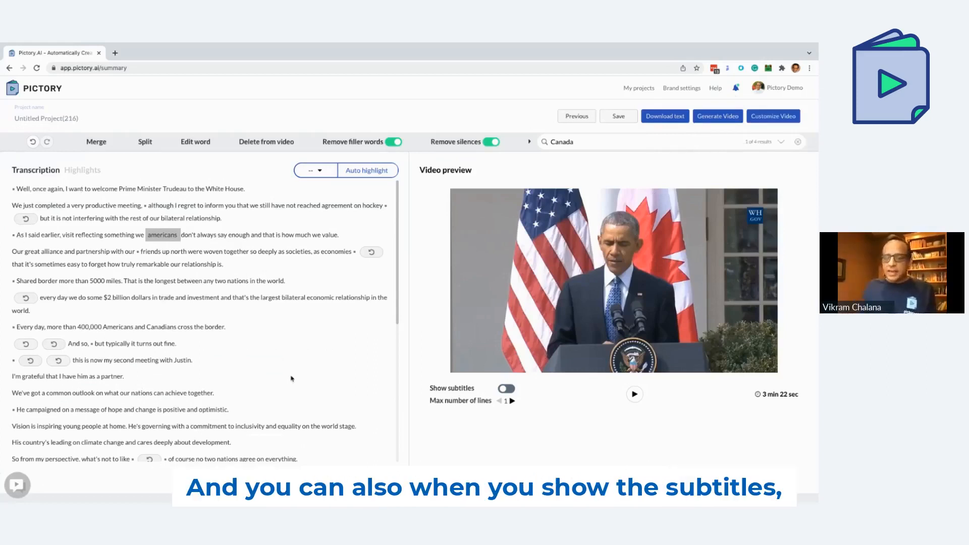
{"action": "left_click", "coordinate": [505, 388]}
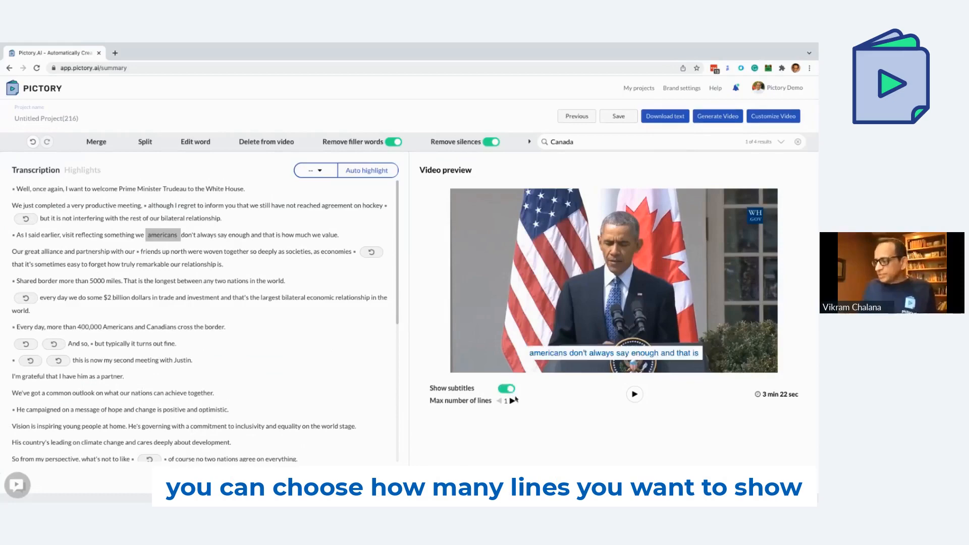
Try a maximum of 3 subtitle lines in the video preview and settle on 2 lines.
{"action": "left_click", "coordinate": [513, 400]}
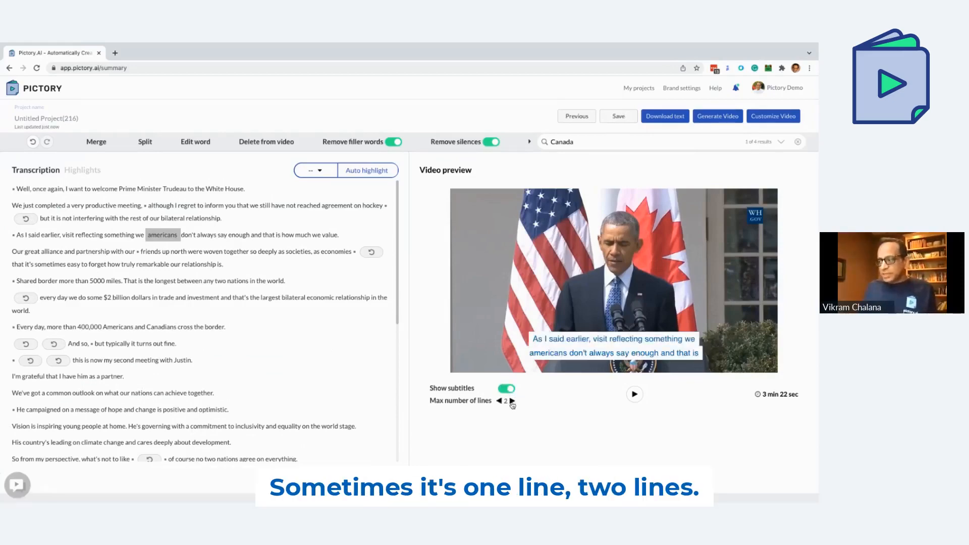
{"action": "left_click", "coordinate": [512, 402]}
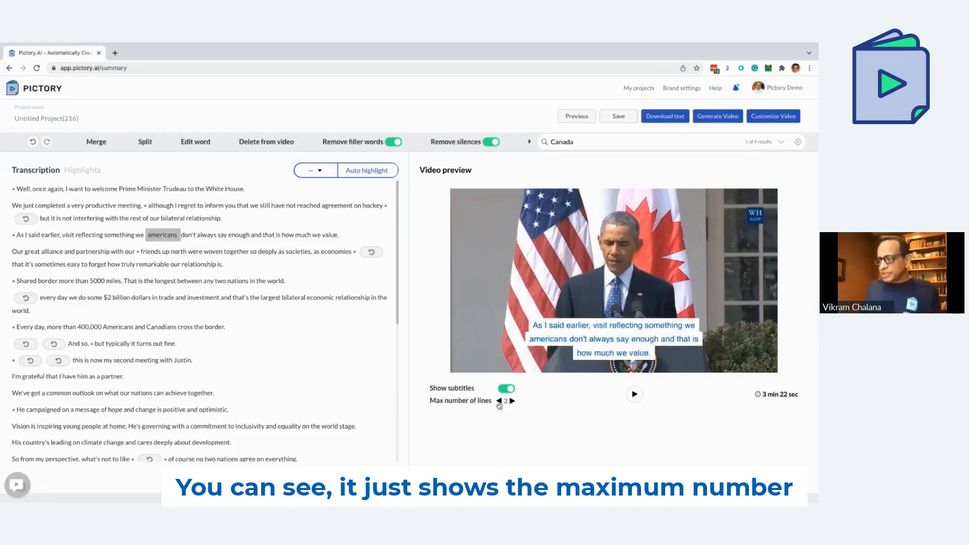
{"action": "left_click", "coordinate": [499, 402]}
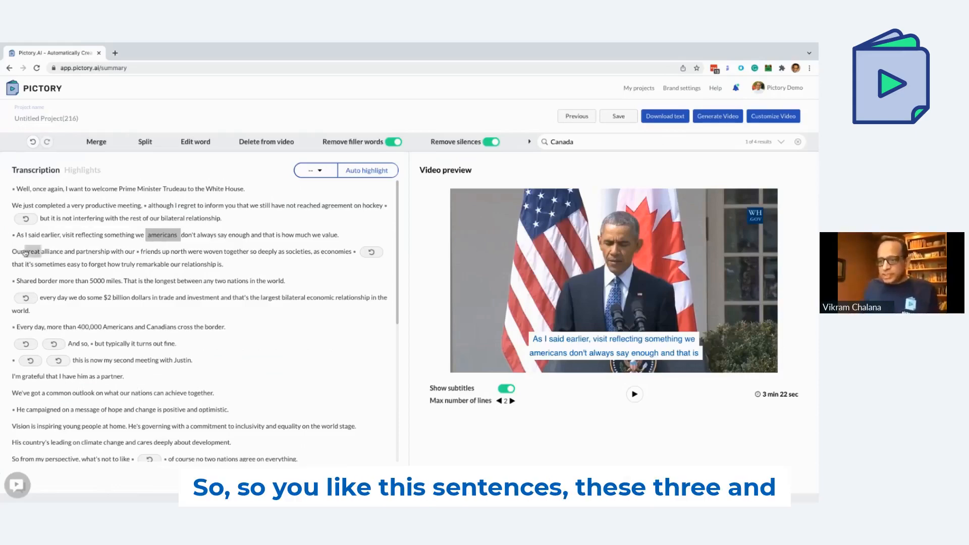
Generate a video from the transcript passage "great alliance and partnership" through "relationship in the world" and close the preparation progress dialog.
{"action": "left_click_drag", "start_coordinate": [23, 253], "coordinate": [293, 311]}
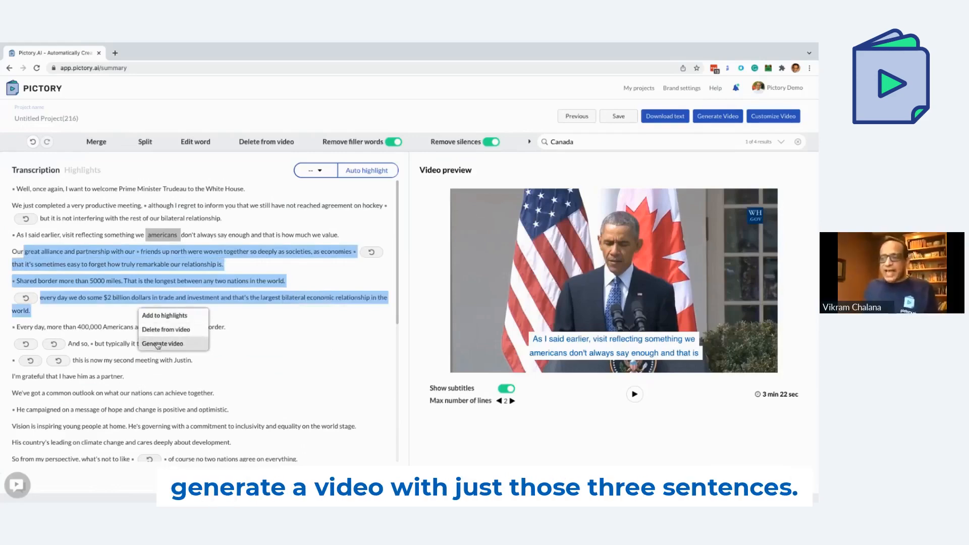
{"action": "left_click", "coordinate": [158, 344]}
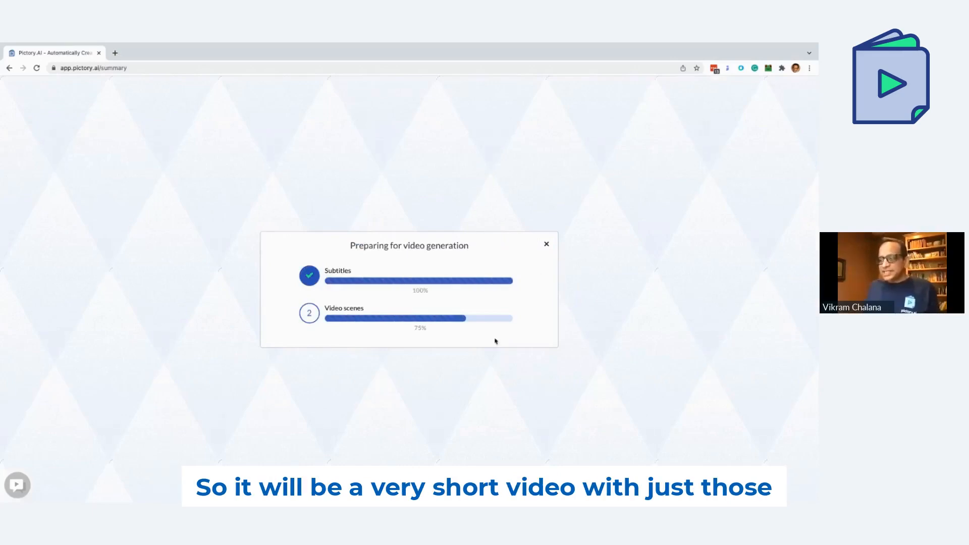
{"action": "left_click", "coordinate": [546, 245]}
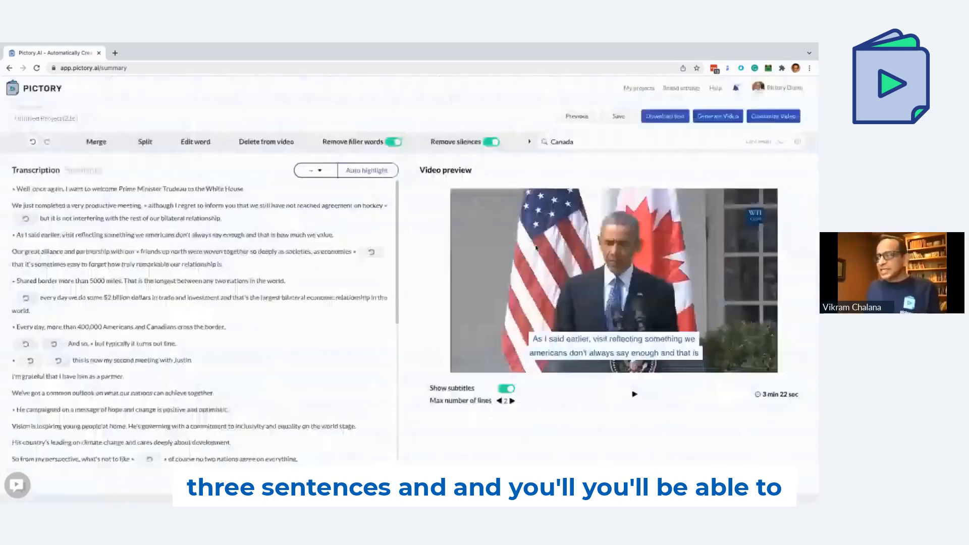
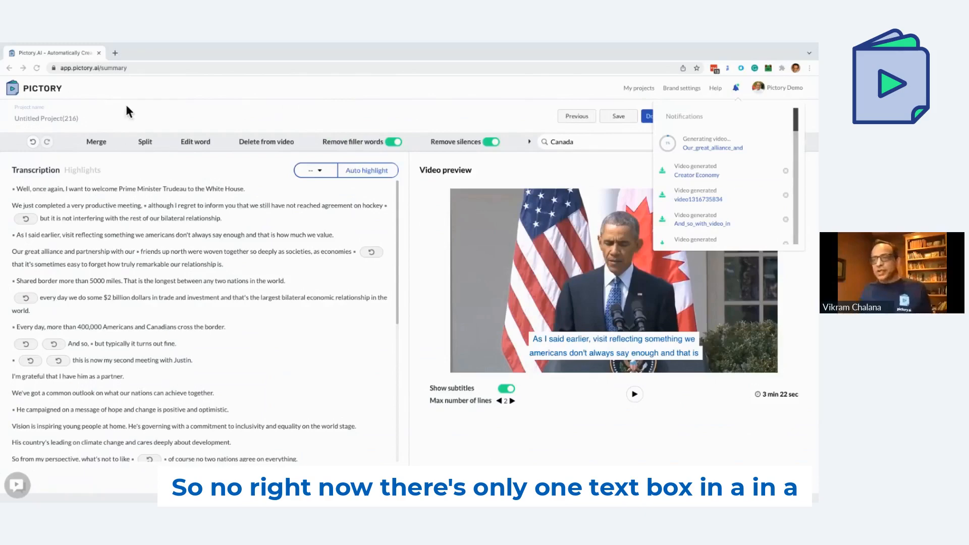
Return to the home page, open the recent Medium article project, and inspect the title scene's text box formatting options.
{"action": "left_click", "coordinate": [44, 88]}
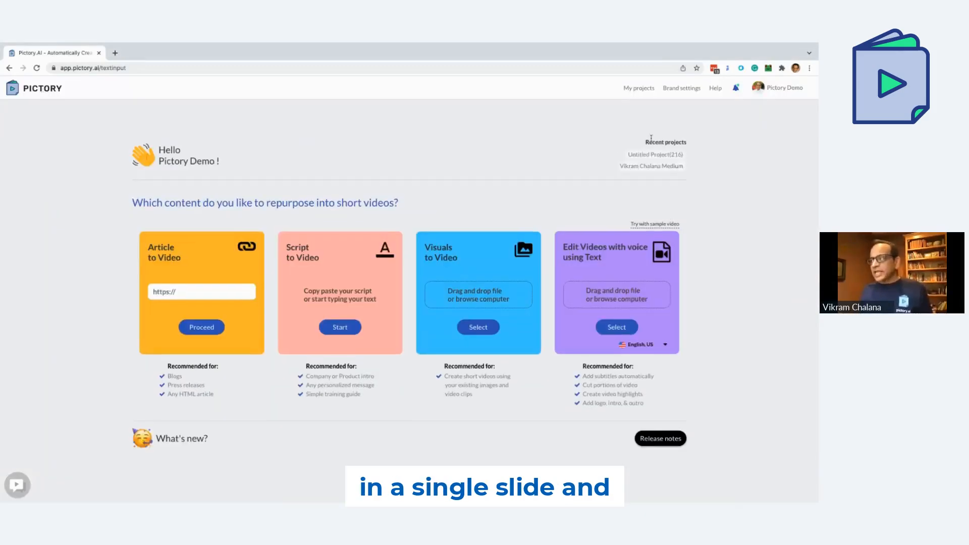
{"action": "left_click", "coordinate": [660, 167]}
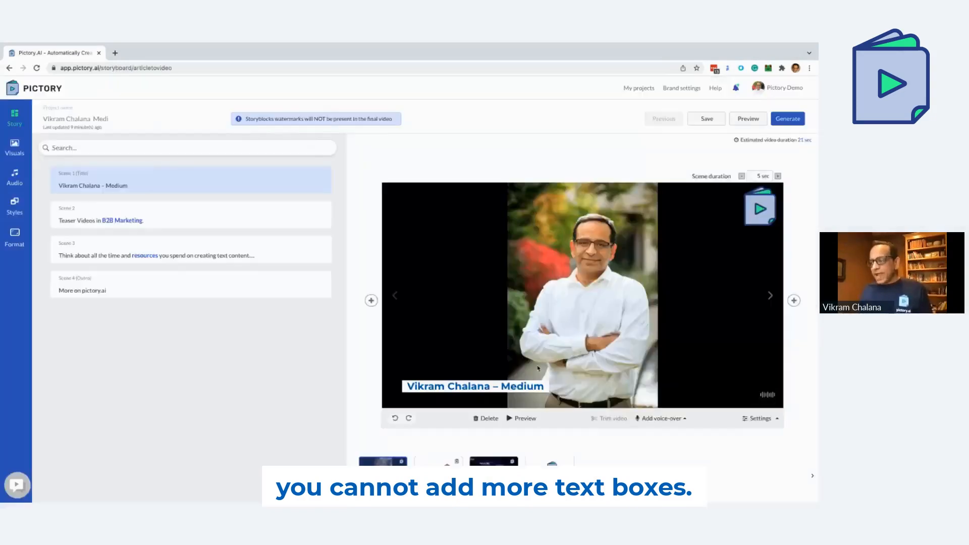
{"action": "left_click", "coordinate": [494, 387]}
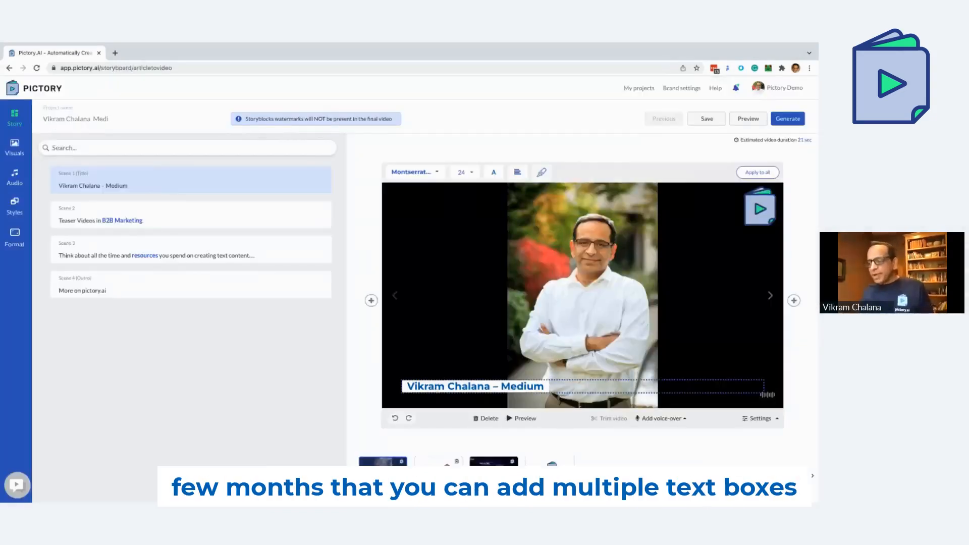
{"action": "left_click", "coordinate": [565, 436]}
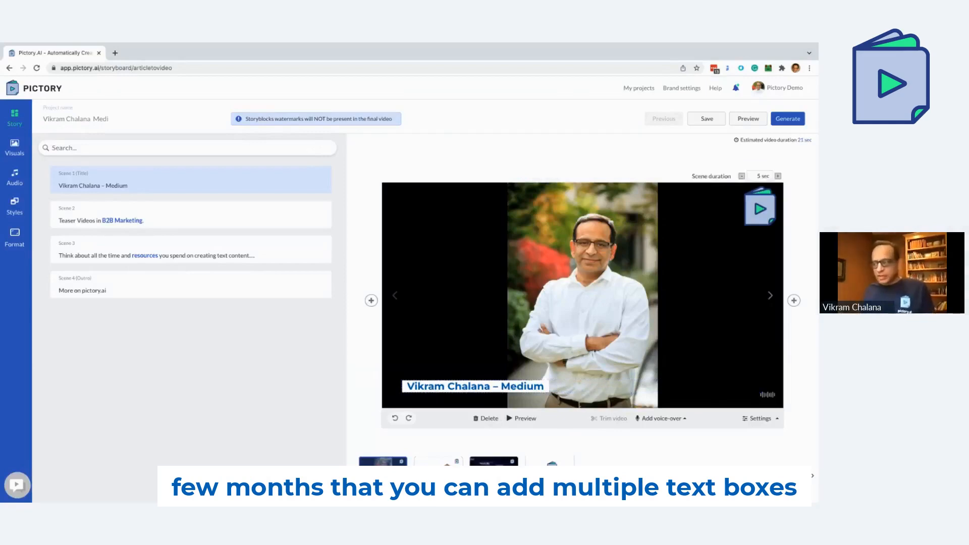
View the "Teaser Videos in B2B Marketing" scene with the visuals library and compare it with the title scene.
{"action": "left_click", "coordinate": [438, 472]}
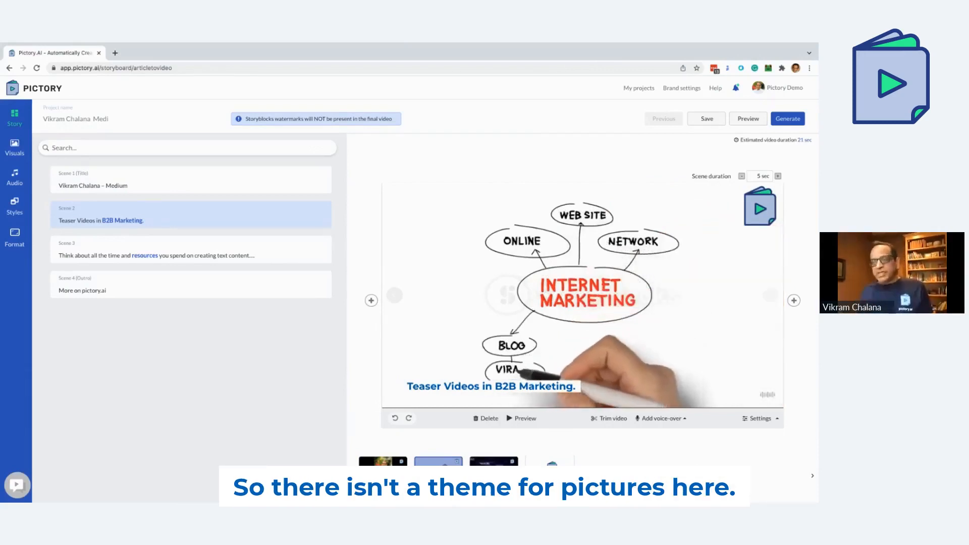
{"action": "left_click", "coordinate": [15, 147]}
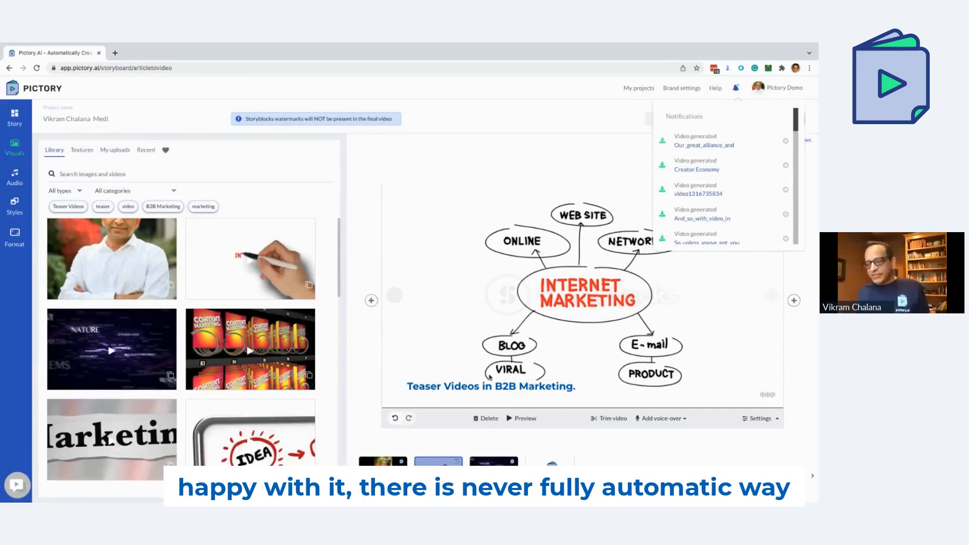
{"action": "left_click", "coordinate": [395, 295]}
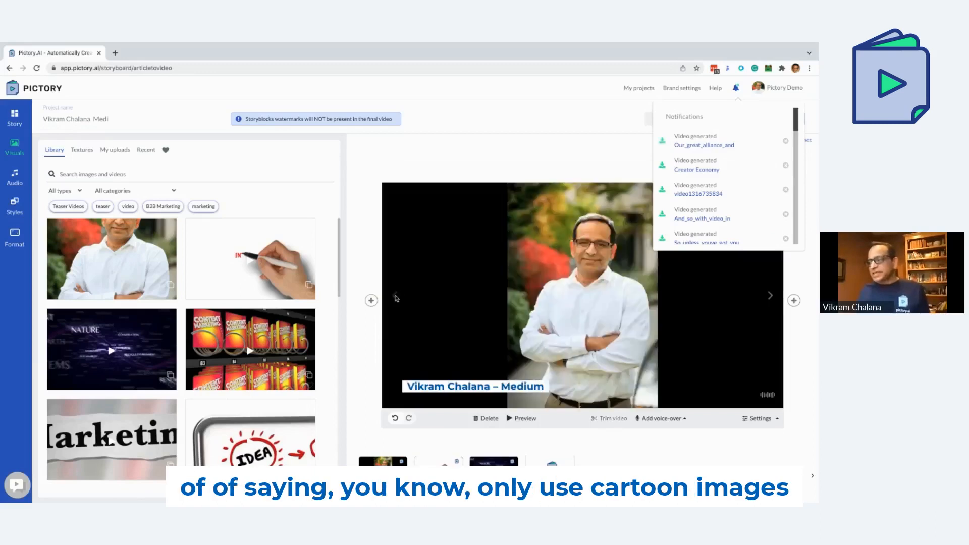
{"action": "left_click", "coordinate": [769, 295]}
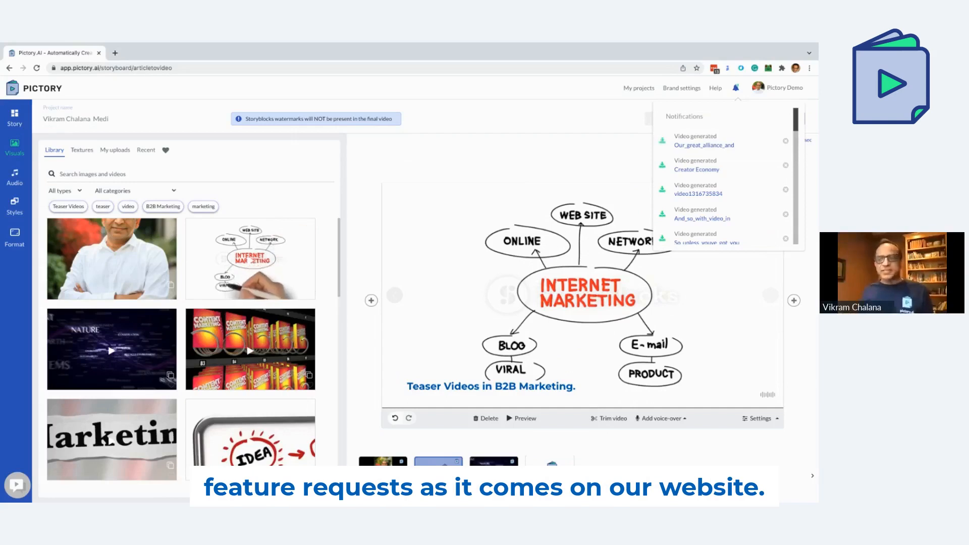
Open the Pictory website in a new browser tab and go to its product roadmap to view the feature lists.
{"action": "left_click", "coordinate": [115, 53]}
{"action": "type", "text": "pictory"}
{"action": "key", "text": "Return"}
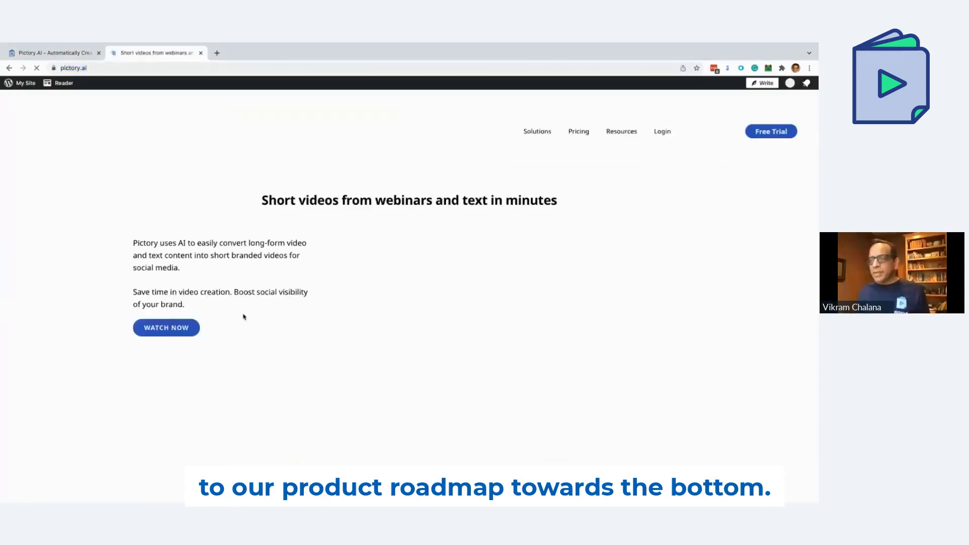
{"action": "scroll", "coordinate": [243, 316], "scroll_direction": "down", "scroll_amount": 5}
{"action": "scroll", "coordinate": [243, 317], "scroll_direction": "down", "scroll_amount": 20}
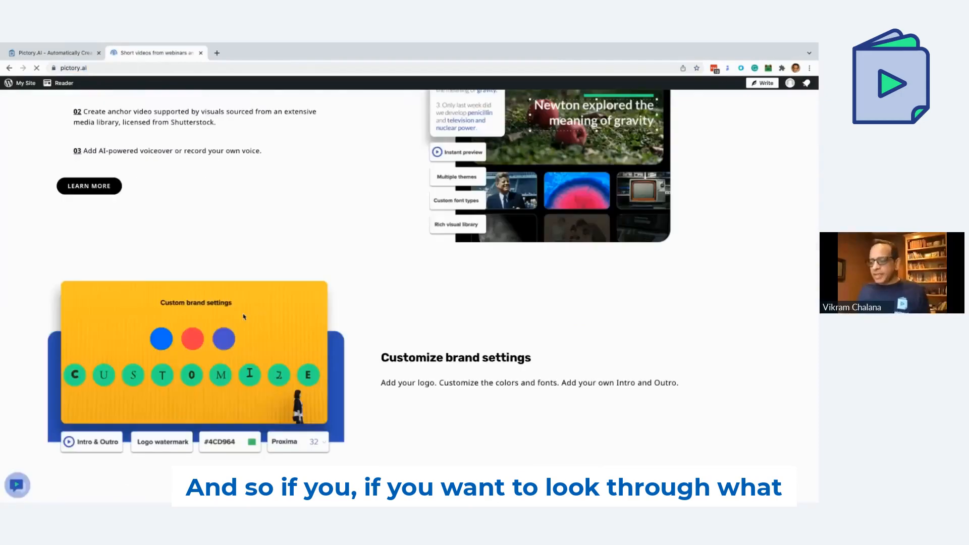
{"action": "scroll", "coordinate": [243, 317], "scroll_direction": "down", "scroll_amount": 10}
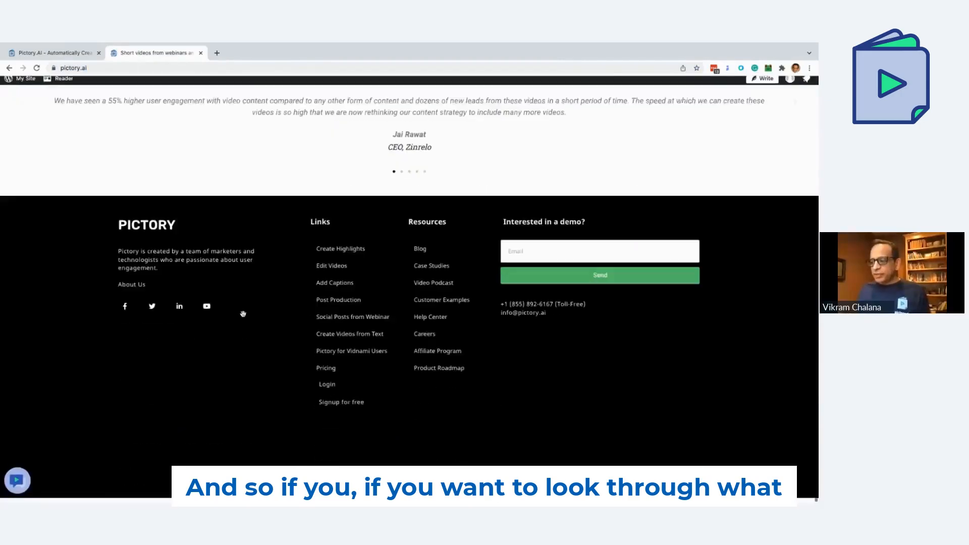
{"action": "left_click", "coordinate": [447, 373]}
{"action": "left_click", "coordinate": [447, 374]}
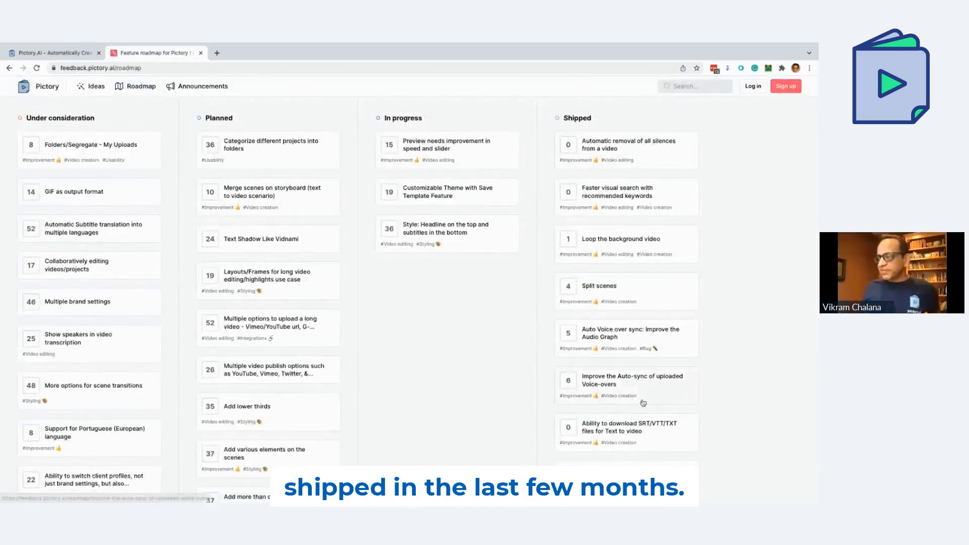
Look through the list of shipped features on the product roadmap.
{"action": "scroll", "coordinate": [643, 402], "scroll_direction": "down", "scroll_amount": 2}
{"action": "scroll", "coordinate": [643, 402], "scroll_direction": "down", "scroll_amount": 15}
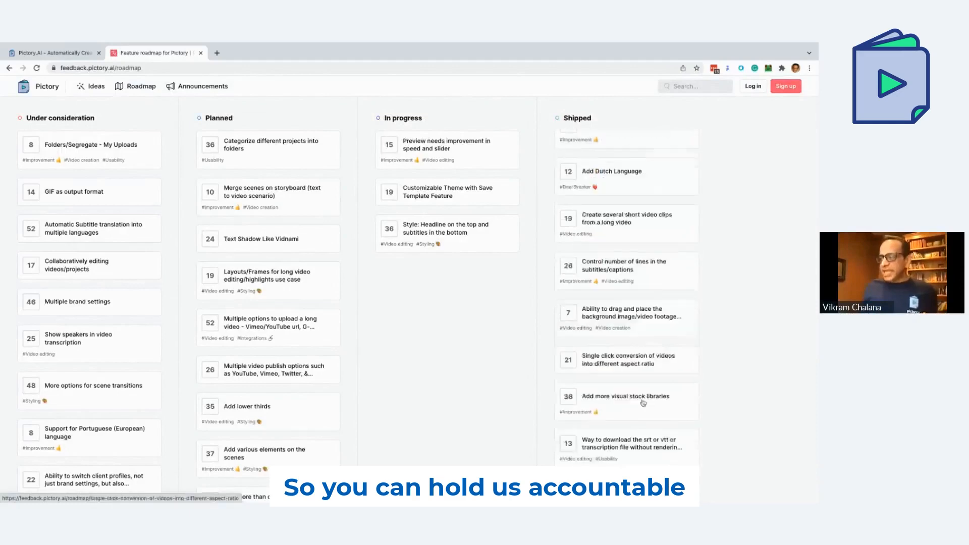
{"action": "scroll", "coordinate": [642, 402], "scroll_direction": "down", "scroll_amount": 15}
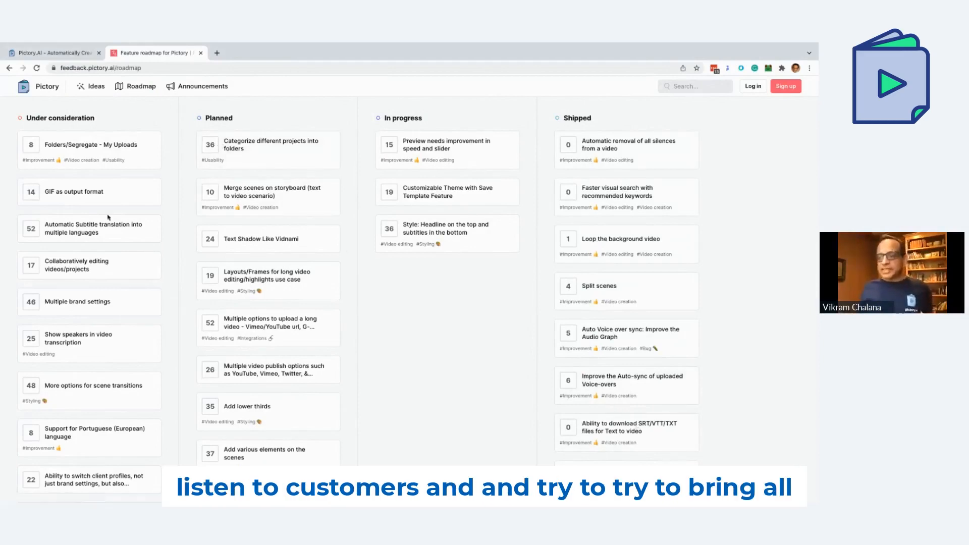
Return to the article project's story text and try to highlight the words "content", "creating" and "about" in scene 3.
{"action": "left_click", "coordinate": [72, 57]}
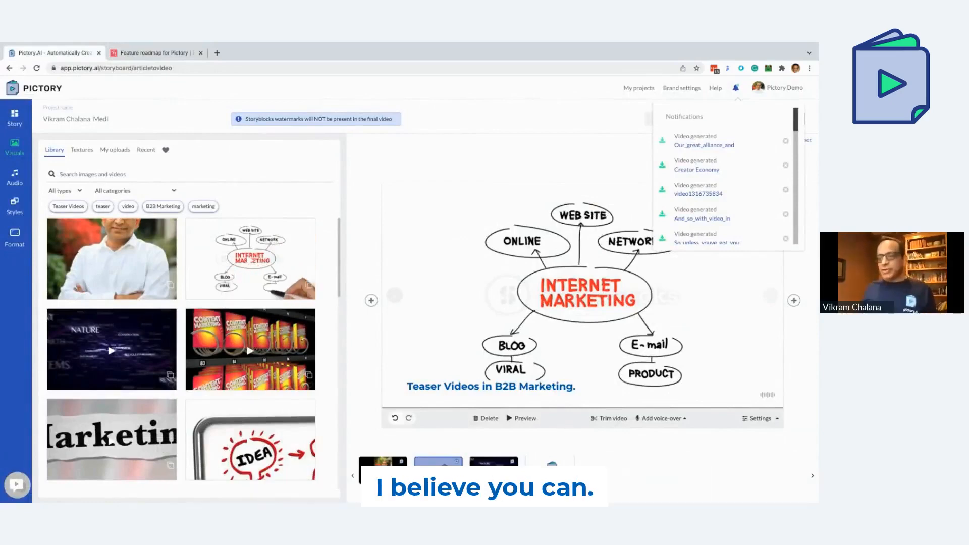
{"action": "left_click", "coordinate": [23, 118]}
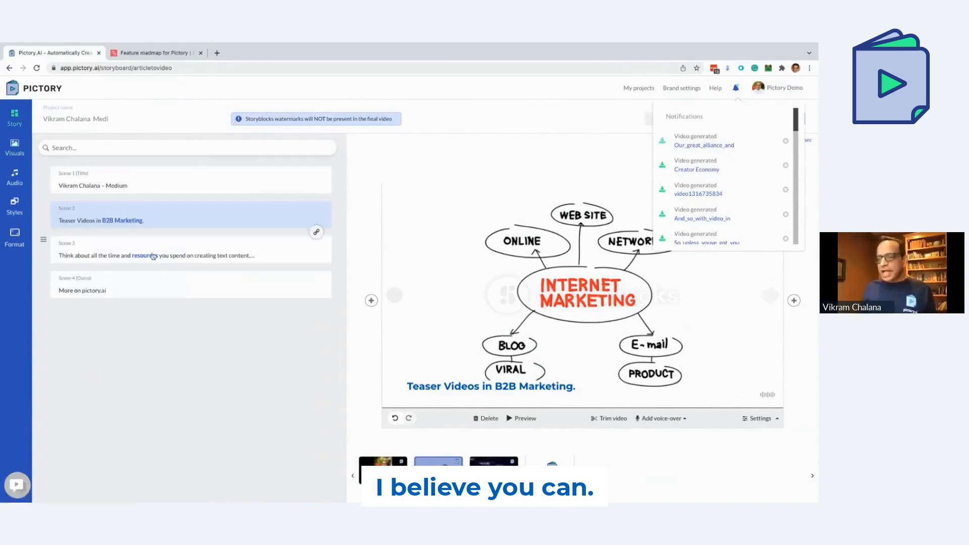
{"action": "left_click", "coordinate": [242, 259]}
{"action": "double_click", "coordinate": [234, 256]}
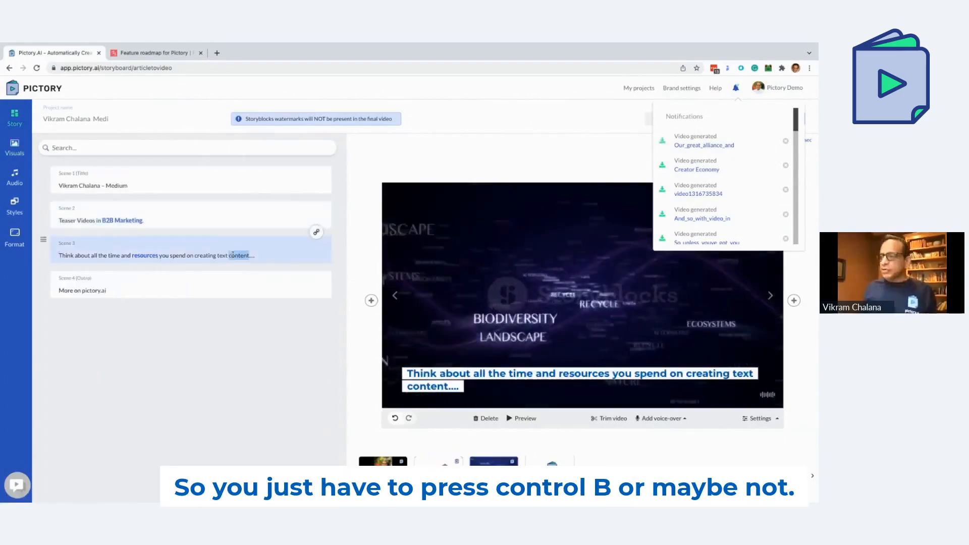
{"action": "double_click", "coordinate": [207, 254]}
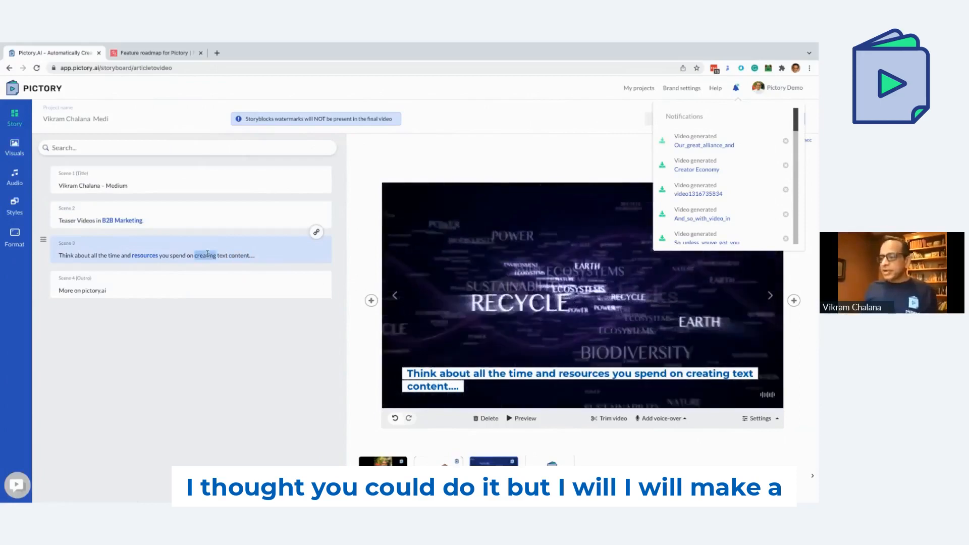
{"action": "double_click", "coordinate": [87, 255]}
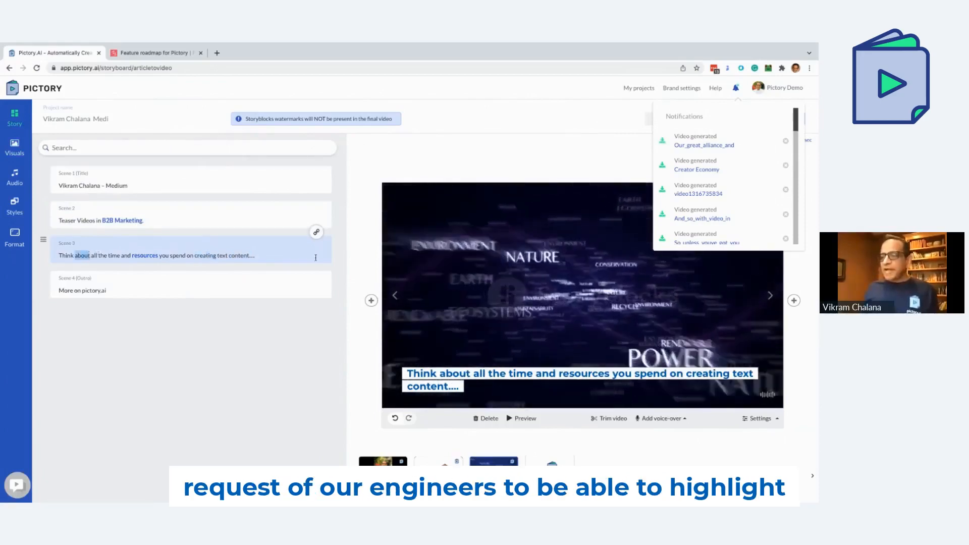
{"action": "double_click", "coordinate": [205, 254]}
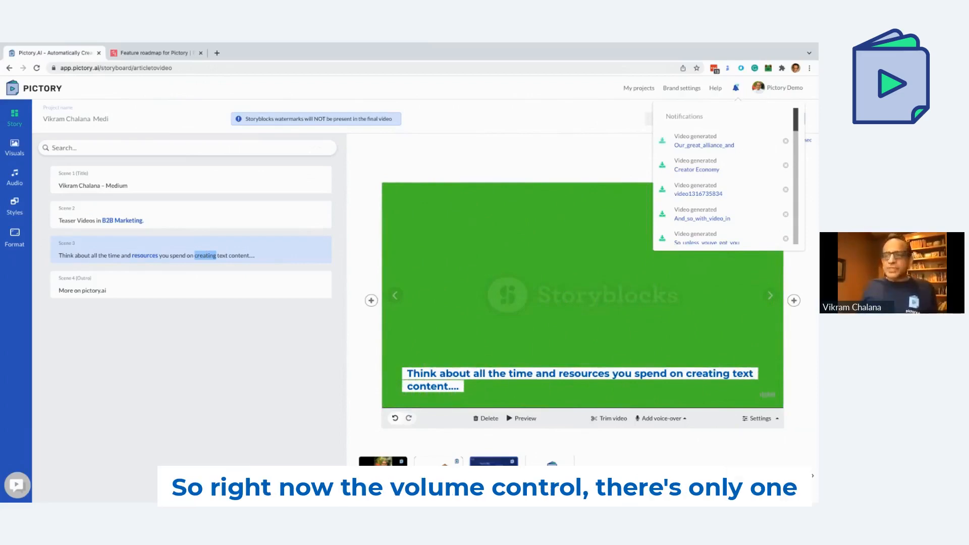
View the visuals available for scene 3, including the background textures and the uploaded media.
{"action": "left_click", "coordinate": [14, 146]}
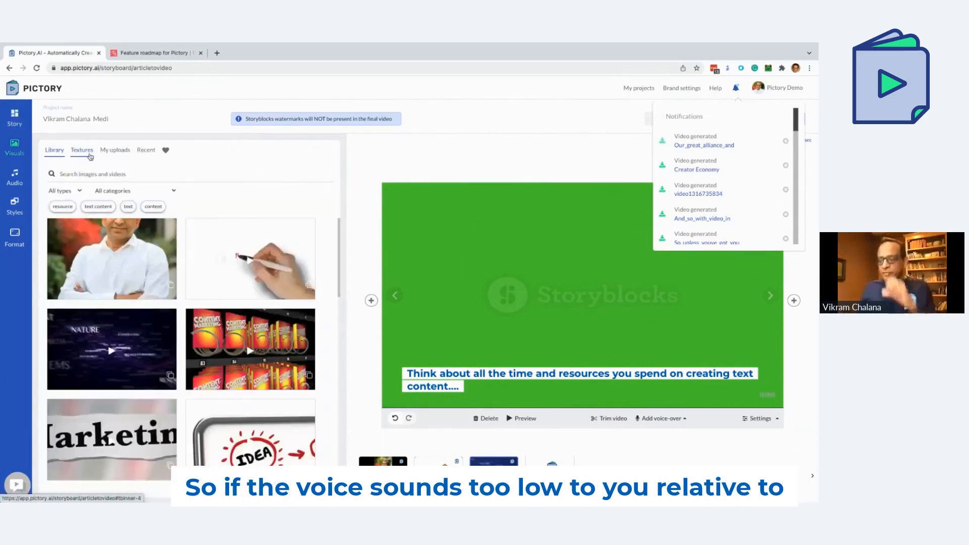
{"action": "left_click", "coordinate": [90, 156]}
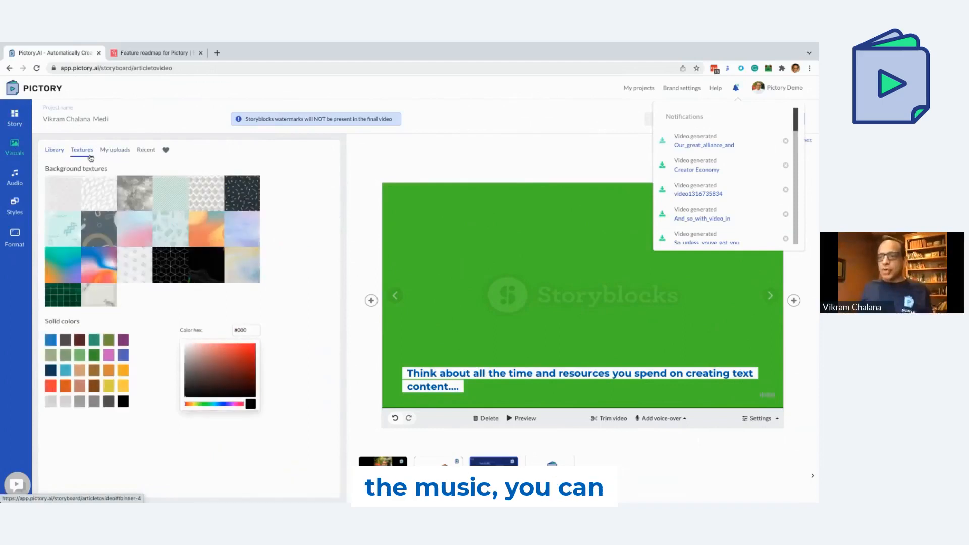
{"action": "left_click", "coordinate": [113, 155]}
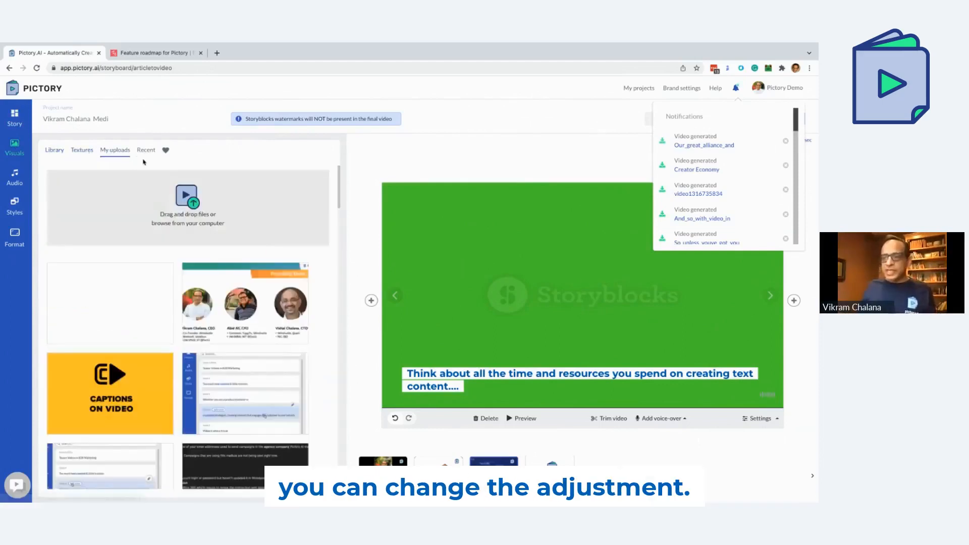
Apply the US English male voice Matthew as the project's voice-over and set the background music volume to 5%.
{"action": "left_click", "coordinate": [16, 176]}
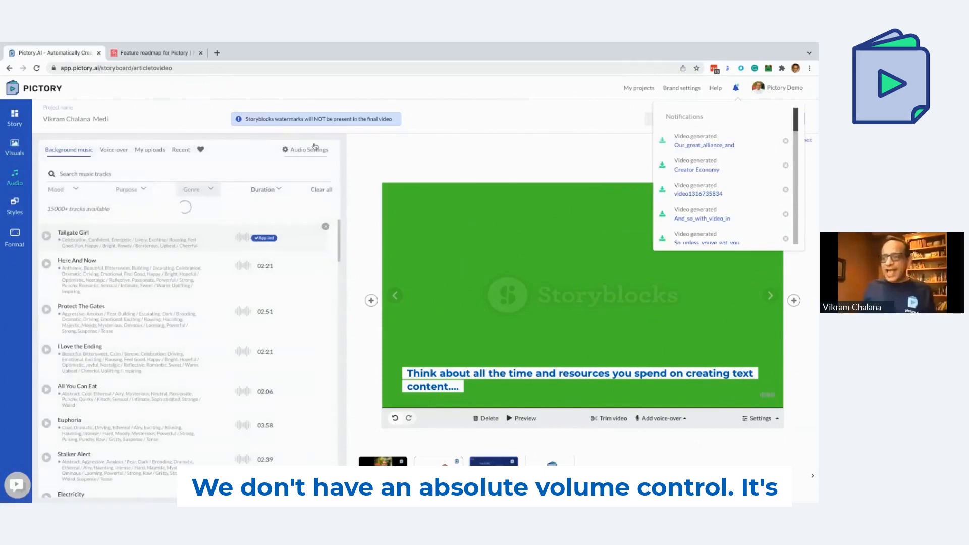
{"action": "left_click", "coordinate": [305, 150]}
{"action": "left_click", "coordinate": [70, 151]}
{"action": "left_click", "coordinate": [114, 153]}
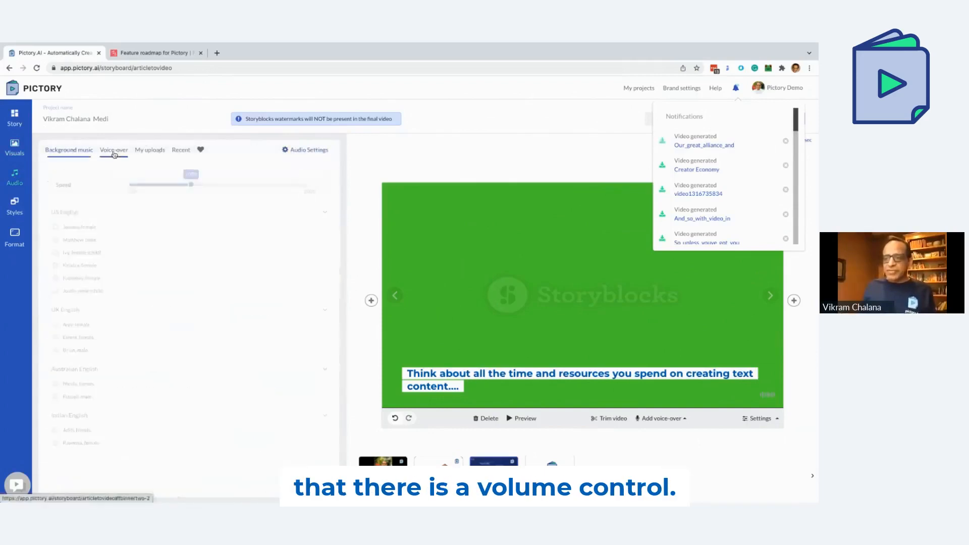
{"action": "left_click", "coordinate": [81, 240]}
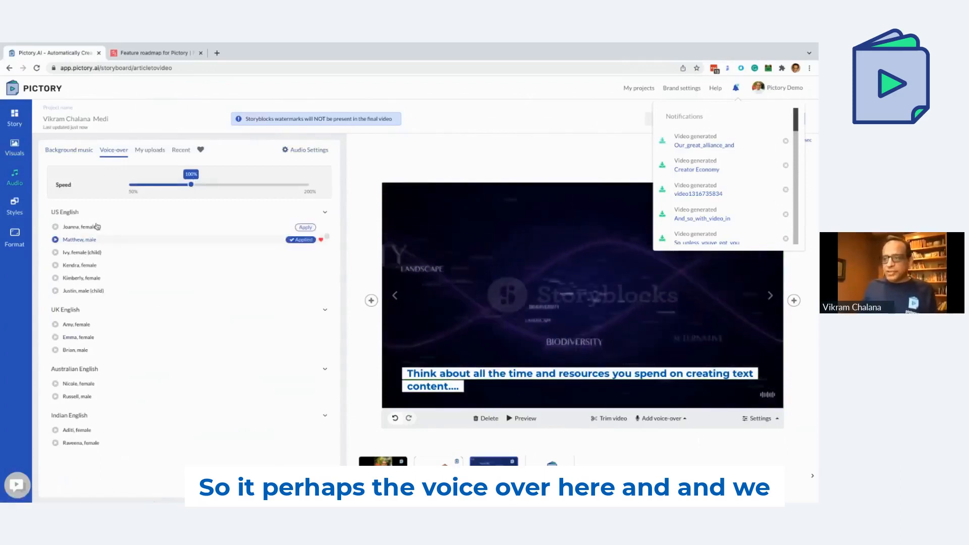
{"action": "left_click", "coordinate": [306, 150]}
{"action": "left_click_drag", "start_coordinate": [145, 191], "coordinate": [133, 191]}
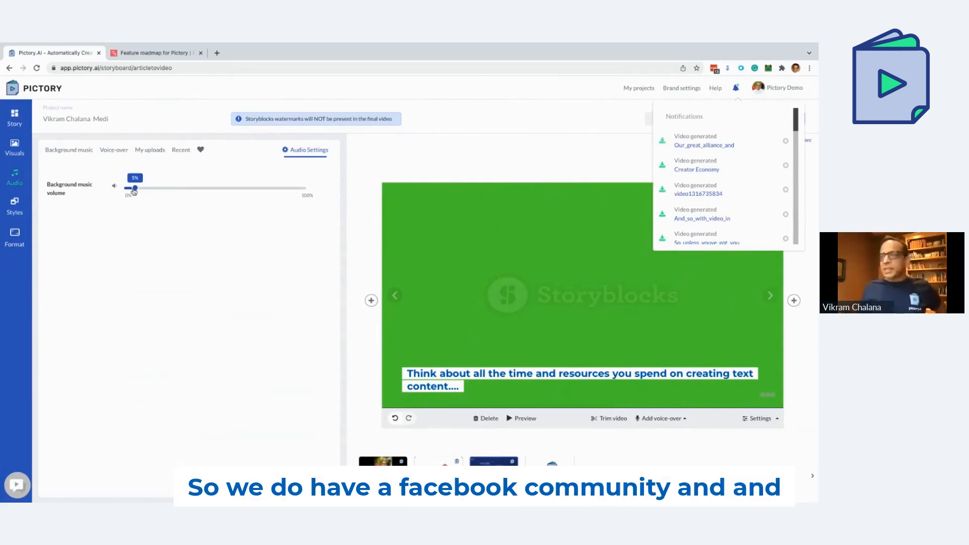
Open the Pictory.ai Creators' Group on Facebook in a new browser tab and view its banner and discussion page.
{"action": "left_click", "coordinate": [217, 53]}
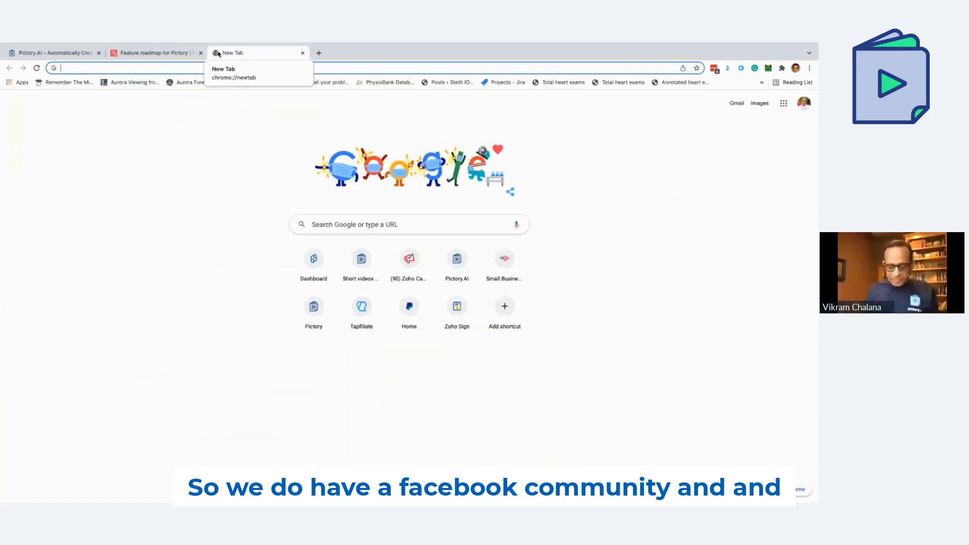
{"action": "type", "text": "face"}
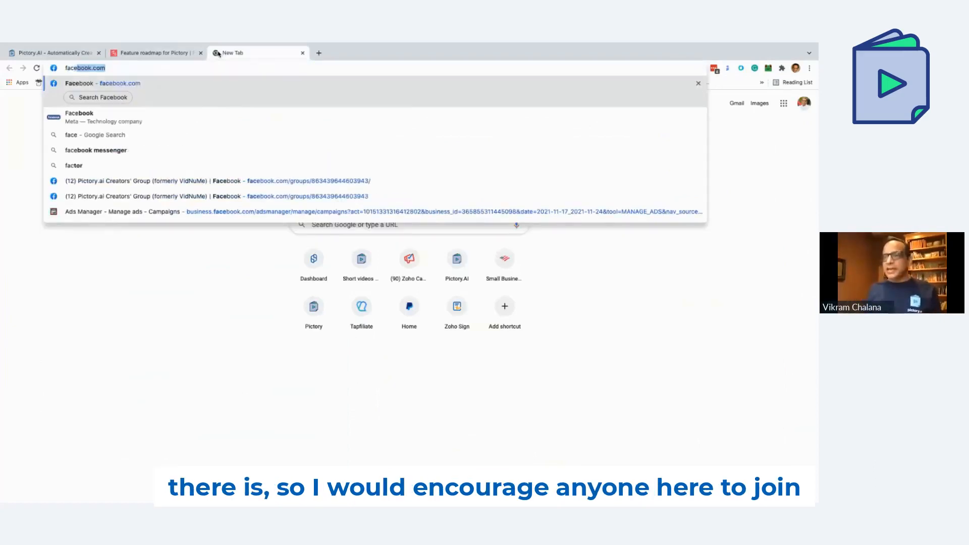
{"action": "key", "text": "Down"}
{"action": "key", "text": "Down"}
{"action": "key", "text": "Down"}
{"action": "key", "text": "Down"}
{"action": "key", "text": "Down"}
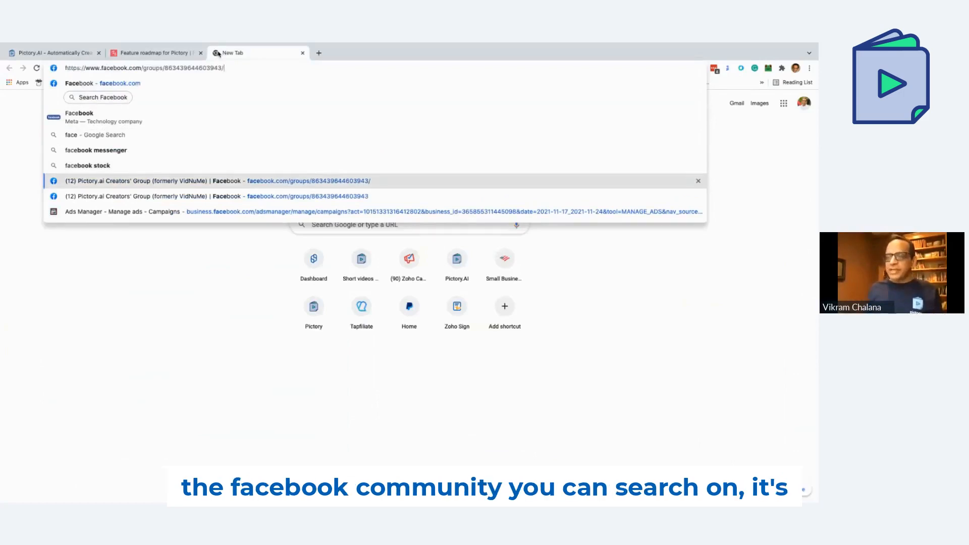
{"action": "key", "text": "Return"}
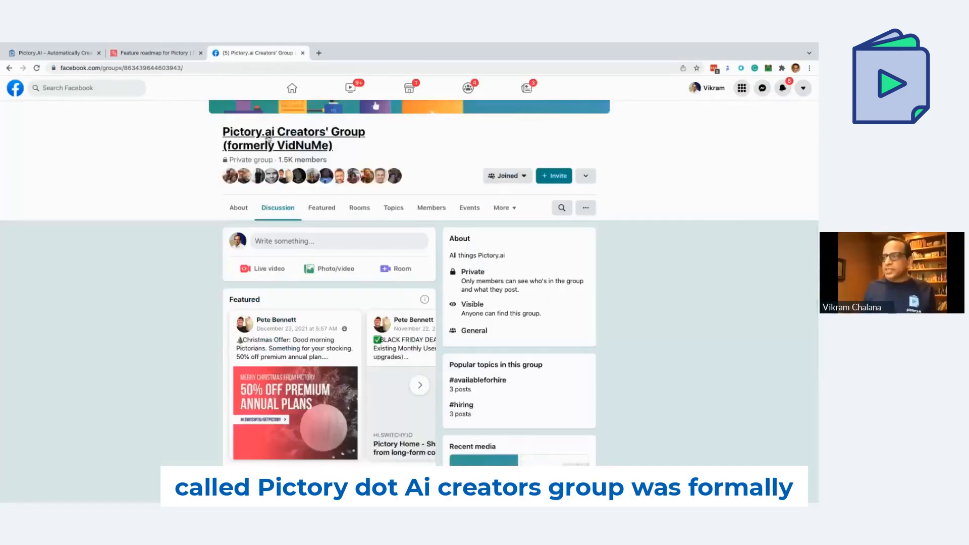
{"action": "scroll", "coordinate": [250, 159], "scroll_direction": "up", "scroll_amount": 1}
{"action": "scroll", "coordinate": [250, 162], "scroll_direction": "up", "scroll_amount": 1}
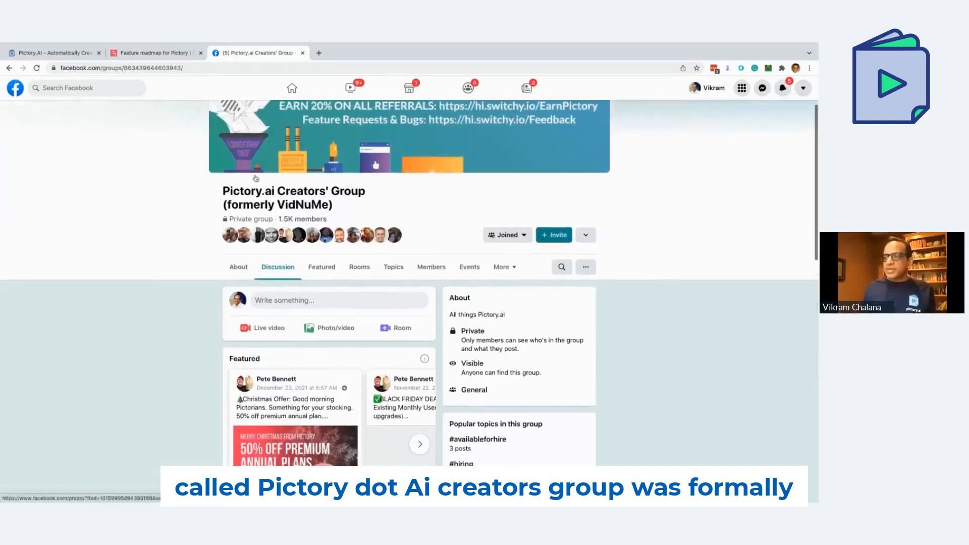
{"action": "scroll", "coordinate": [376, 203], "scroll_direction": "up", "scroll_amount": 2}
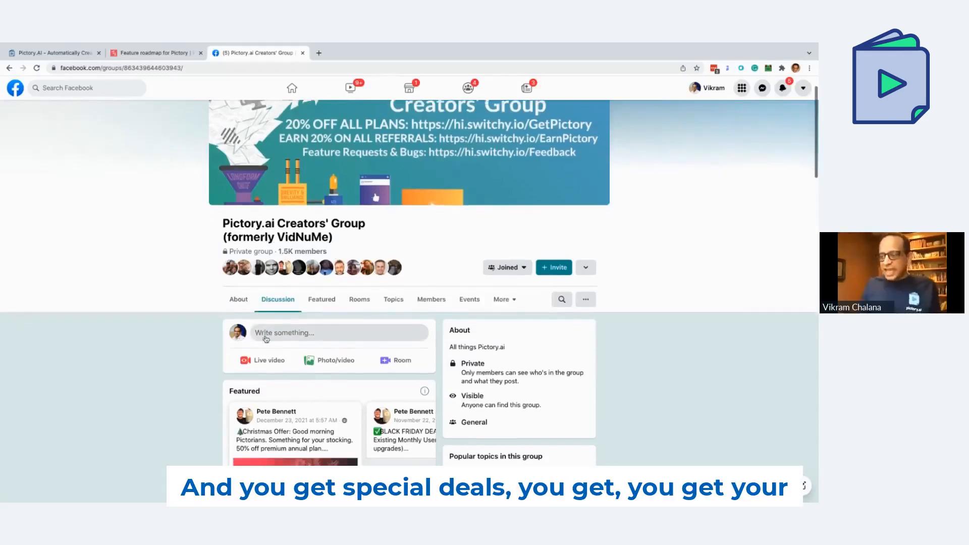
{"action": "scroll", "coordinate": [266, 339], "scroll_direction": "down", "scroll_amount": 1}
{"action": "scroll", "coordinate": [266, 340], "scroll_direction": "up", "scroll_amount": 1}
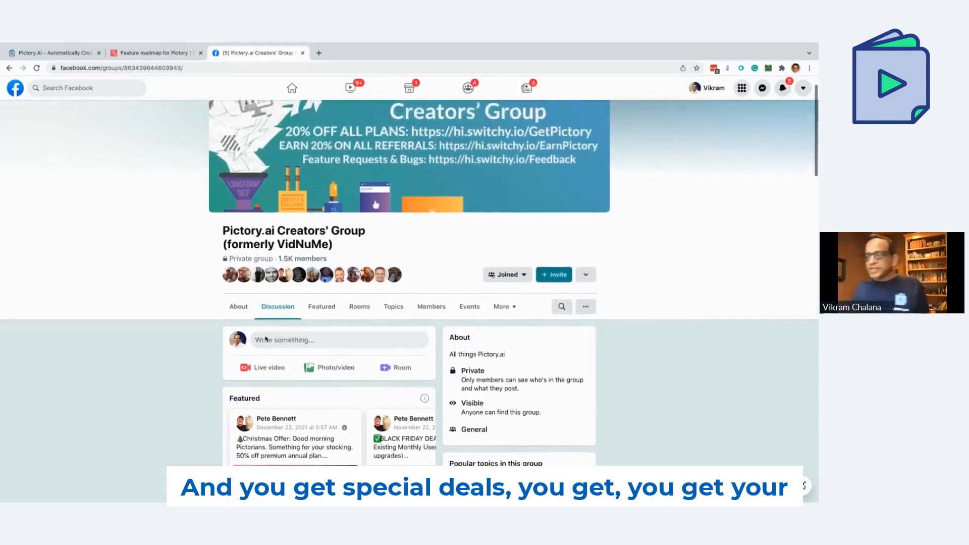